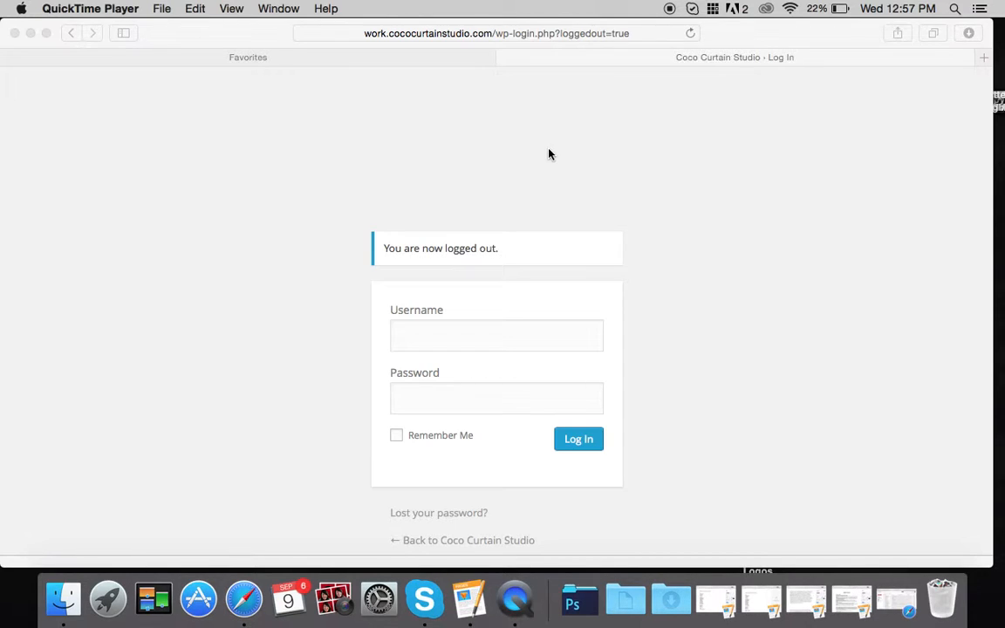
- Bring Safari forward and return to the Coco Curtain Studio 'Log In' tab
{"action": "left_click", "coordinate": [351, 59]}
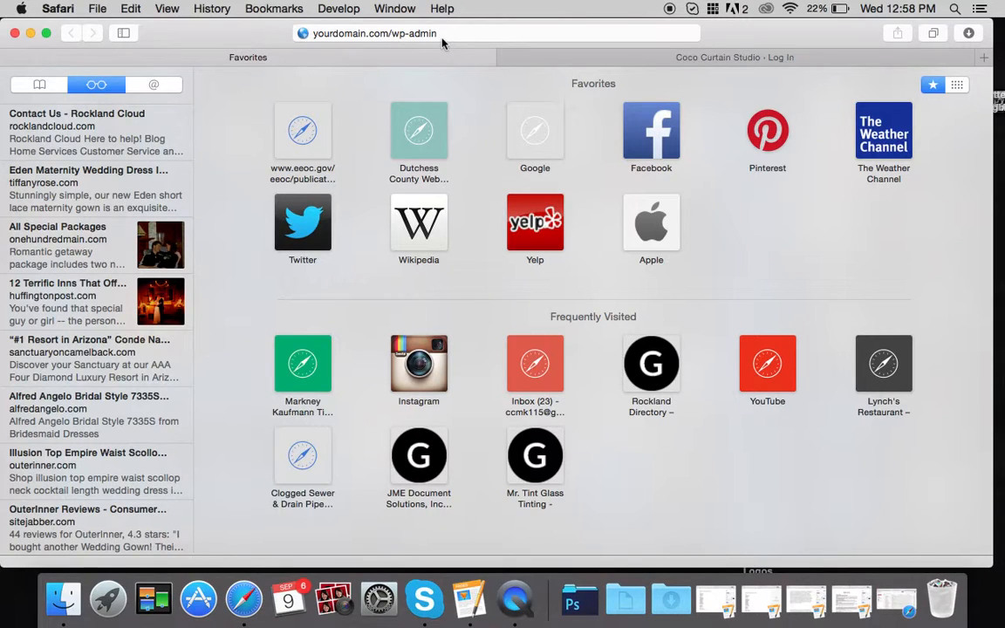
{"action": "left_click", "coordinate": [565, 61]}
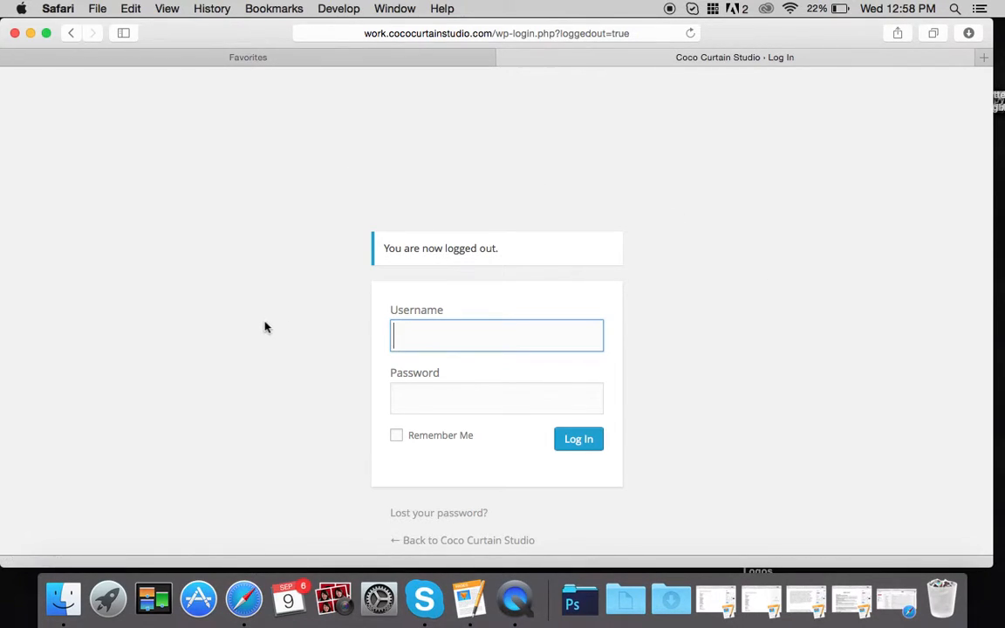
- Log in with the site username and password, declining Safari's offer to save the password
{"action": "type", "text": "courtney"}
{"action": "key", "text": "Tab"}
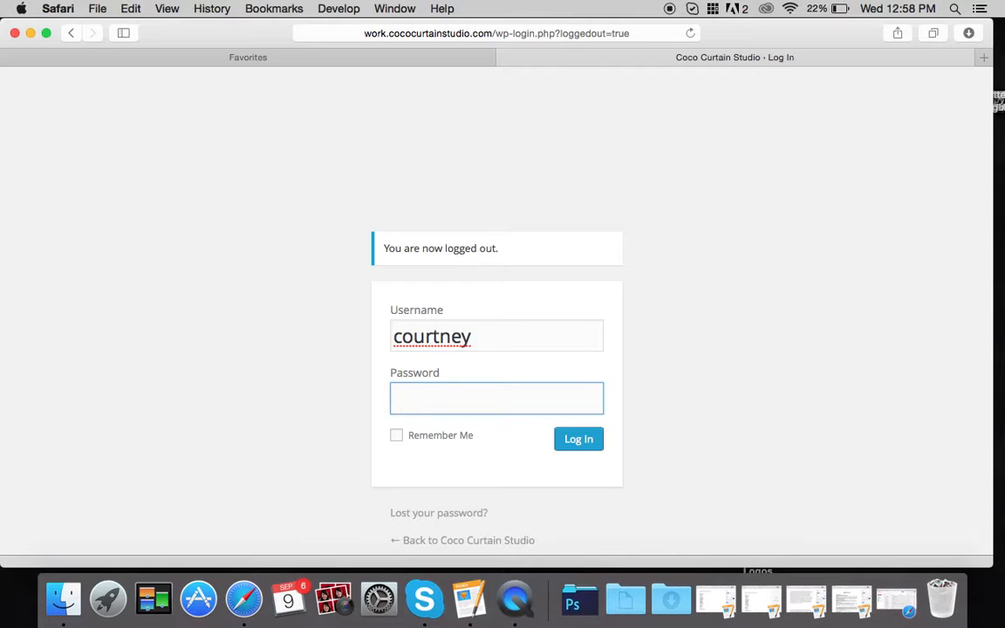
{"action": "type", "text": "•••••••••"}
{"action": "key", "text": "Return"}
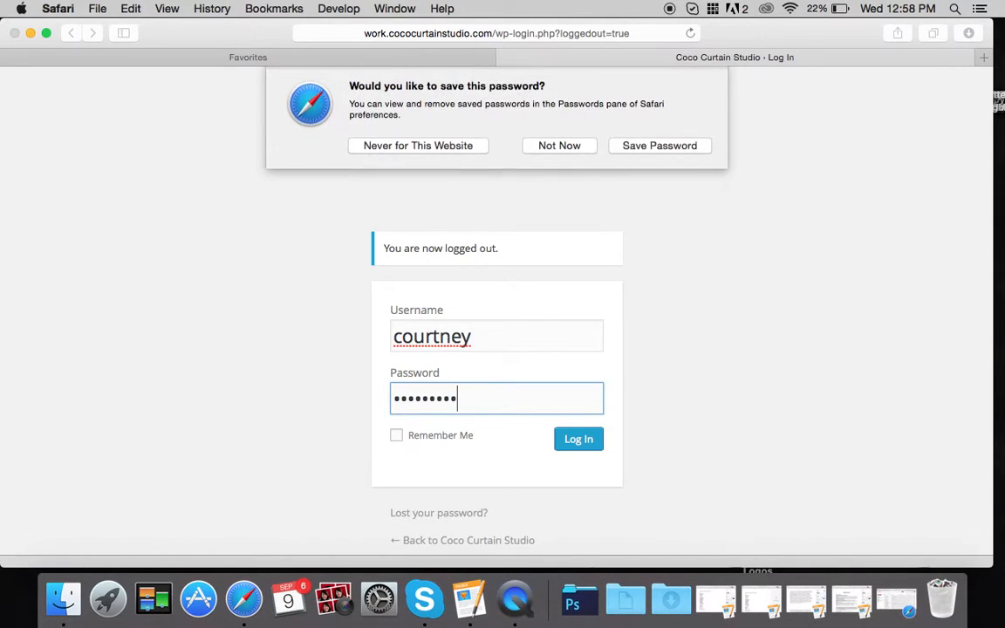
{"action": "left_click", "coordinate": [548, 146]}
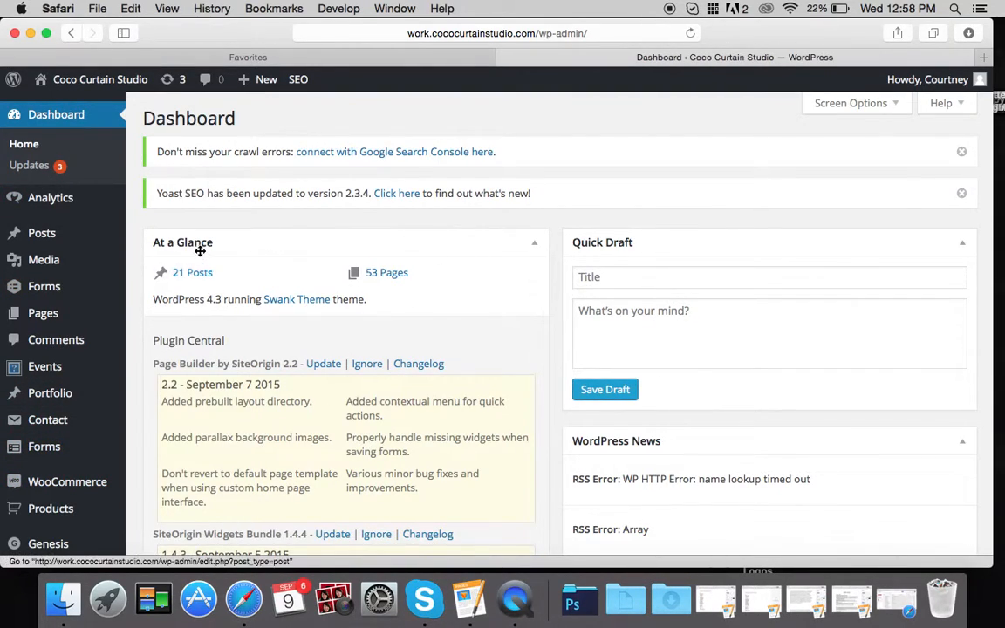
- Scroll through the Dashboard panels showing 21 posts and 53 pages
{"action": "scroll", "coordinate": [296, 325], "scroll_direction": "down", "scroll_amount": 8}
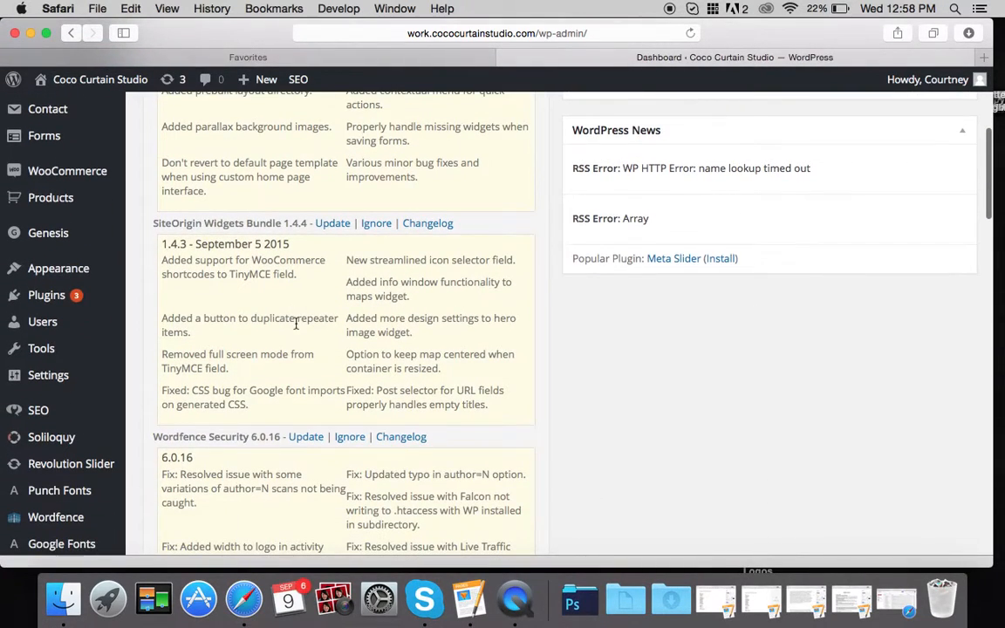
{"action": "scroll", "coordinate": [297, 325], "scroll_direction": "up", "scroll_amount": 4}
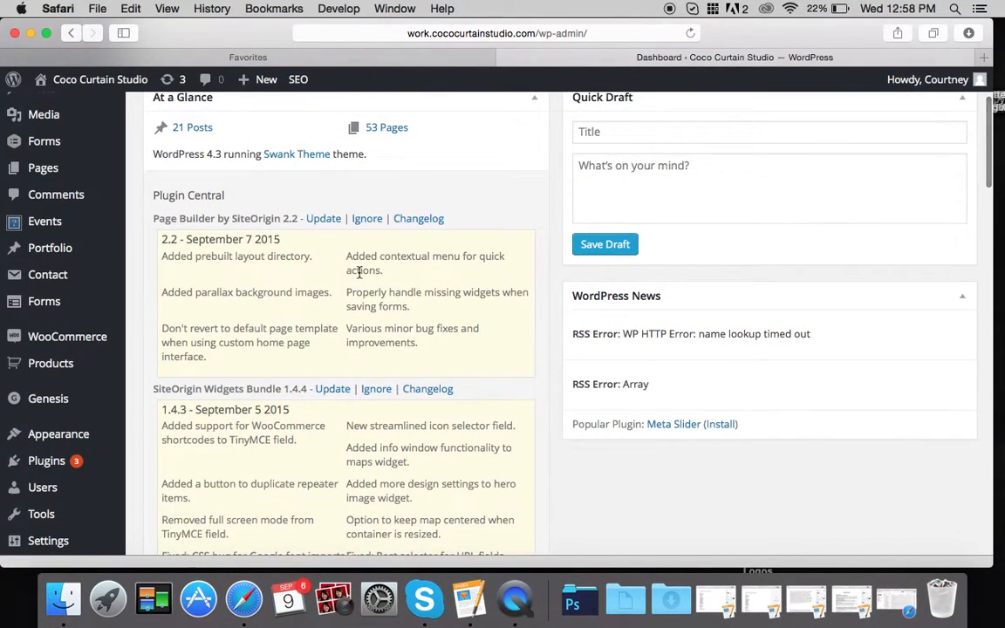
{"action": "scroll", "coordinate": [291, 247], "scroll_direction": "down", "scroll_amount": 11}
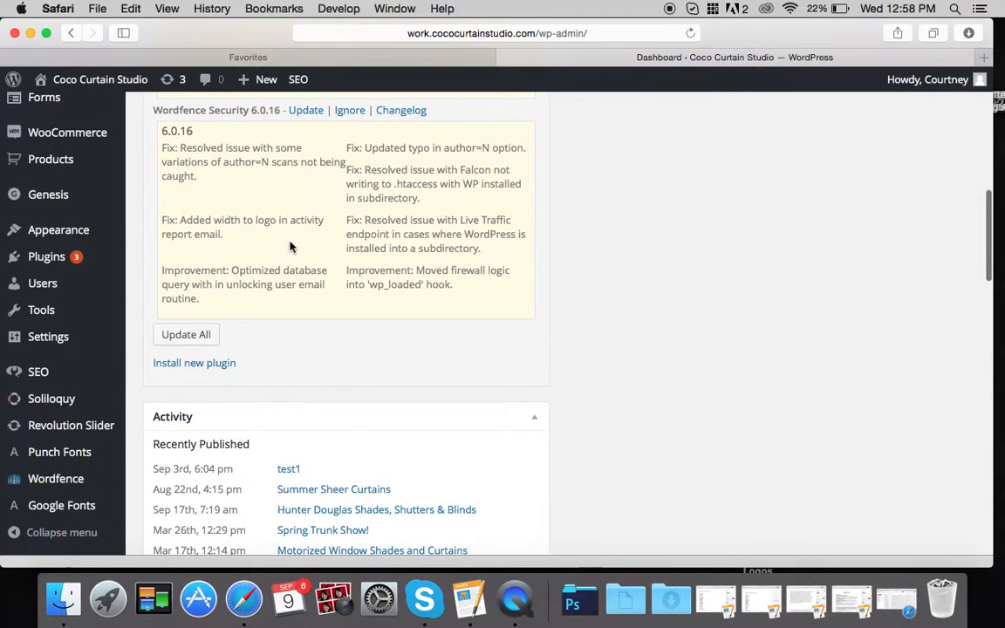
{"action": "scroll", "coordinate": [288, 247], "scroll_direction": "up", "scroll_amount": 12}
- Look over the admin sidebar menus and open the Media Library
{"action": "mouse_move", "coordinate": [61, 274]}
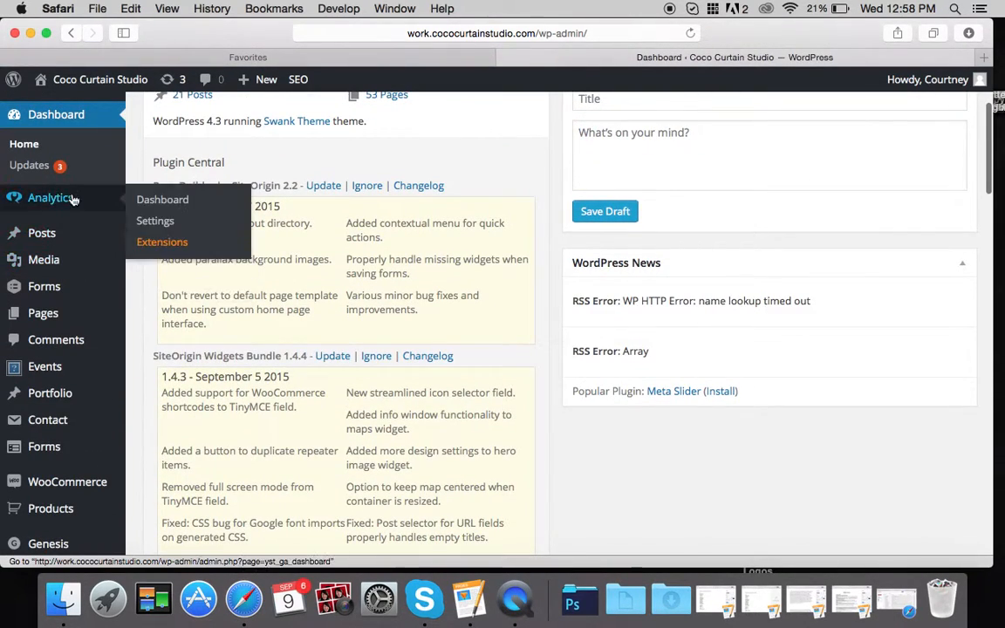
{"action": "mouse_move", "coordinate": [63, 233]}
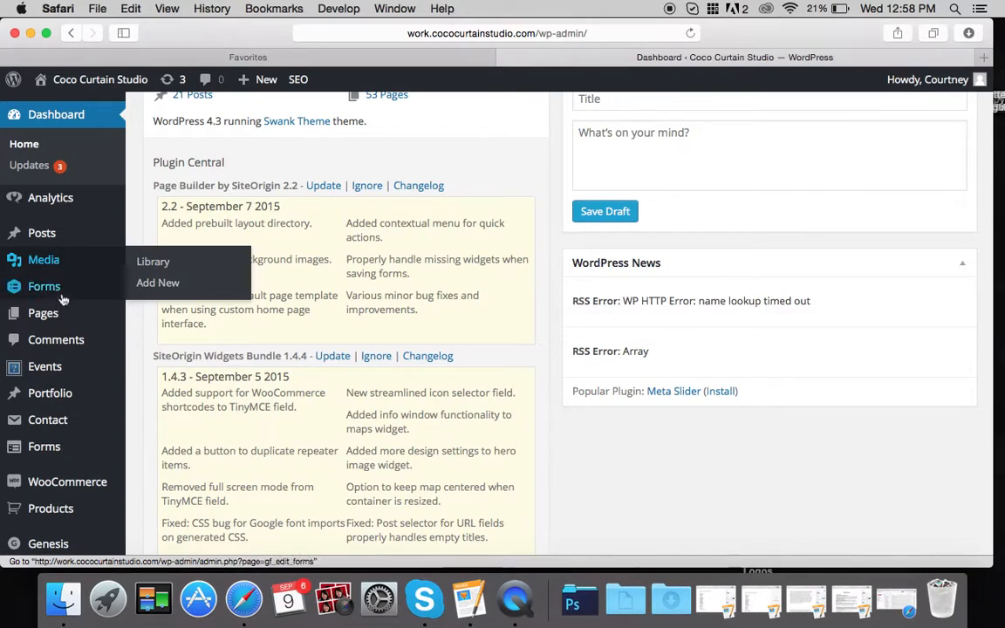
{"action": "mouse_move", "coordinate": [65, 322]}
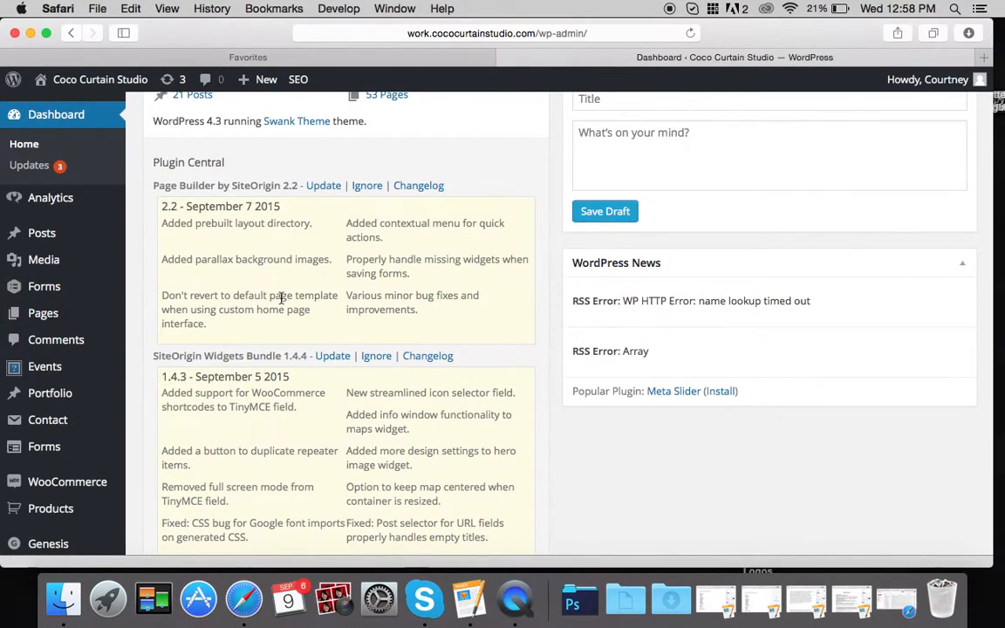
{"action": "mouse_move", "coordinate": [96, 266]}
{"action": "left_click", "coordinate": [102, 265]}
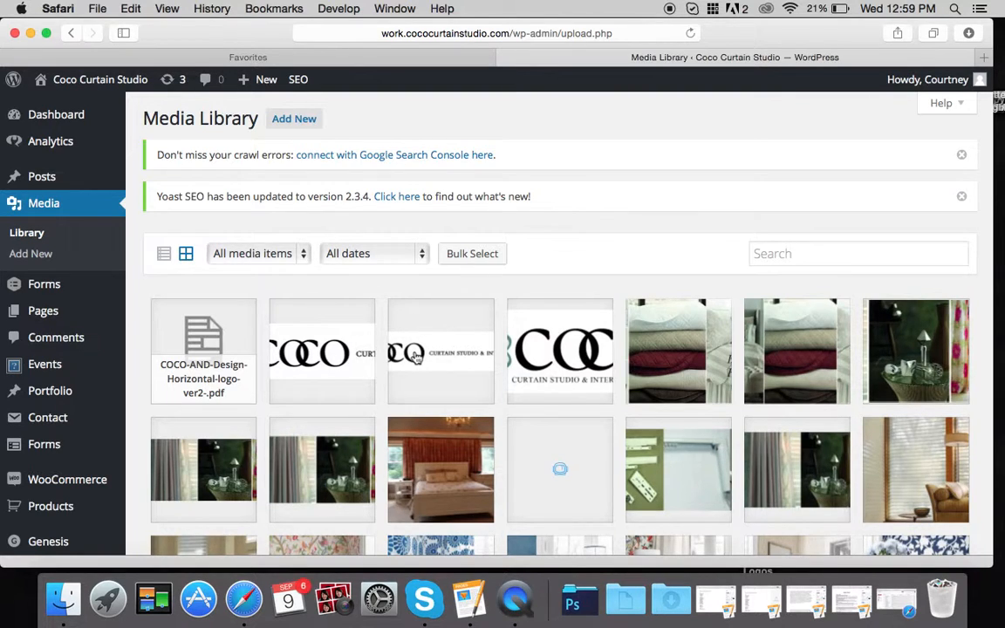
- Drag the red bench photo from the Downloads stack into the Media Library, then show the upload area
{"action": "scroll", "coordinate": [419, 367], "scroll_direction": "down", "scroll_amount": 10}
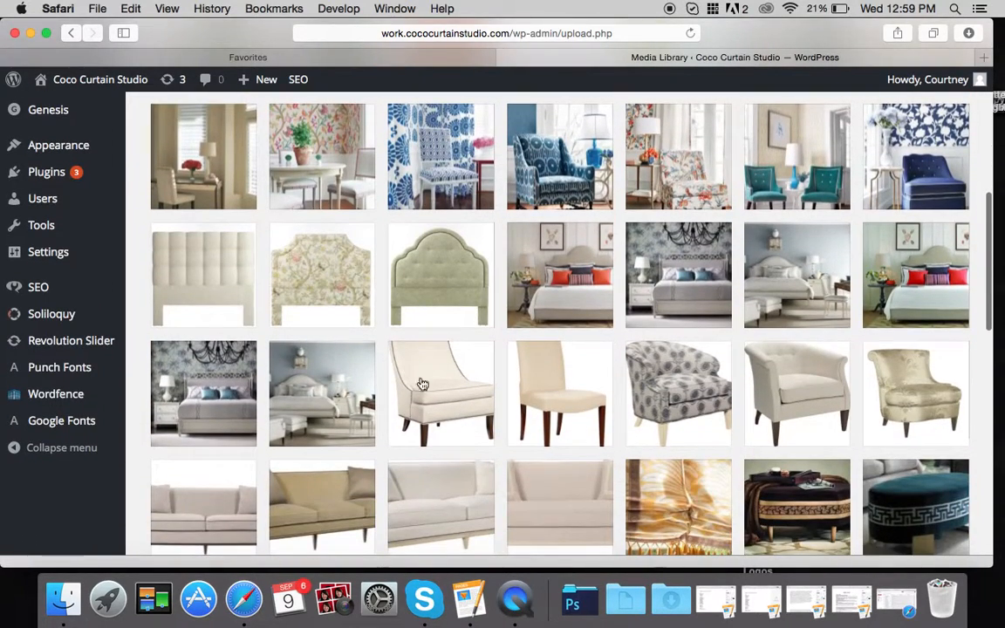
{"action": "scroll", "coordinate": [606, 432], "scroll_direction": "up", "scroll_amount": 10}
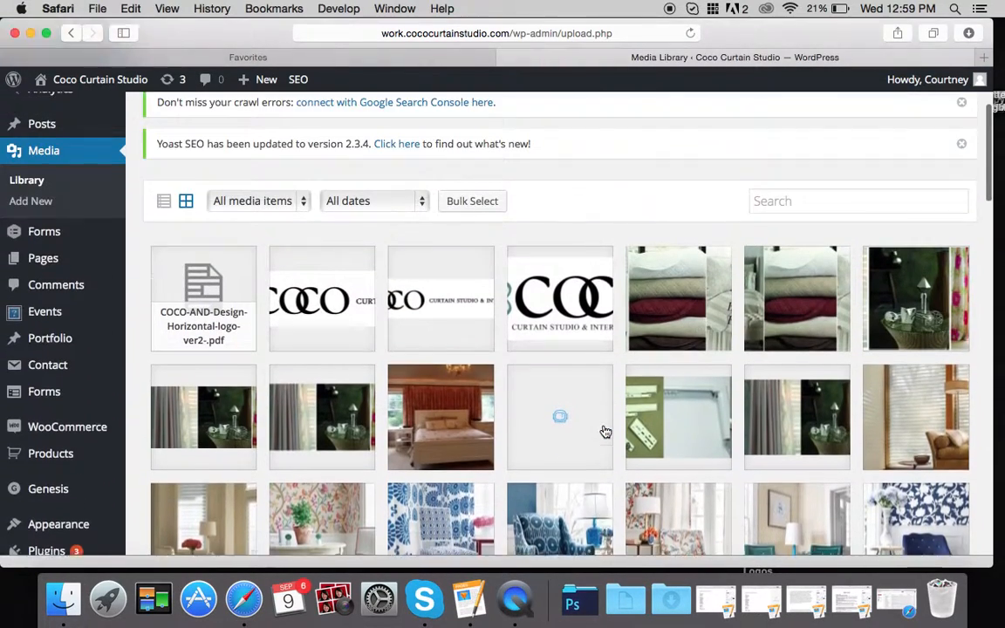
{"action": "scroll", "coordinate": [606, 432], "scroll_direction": "up", "scroll_amount": 2}
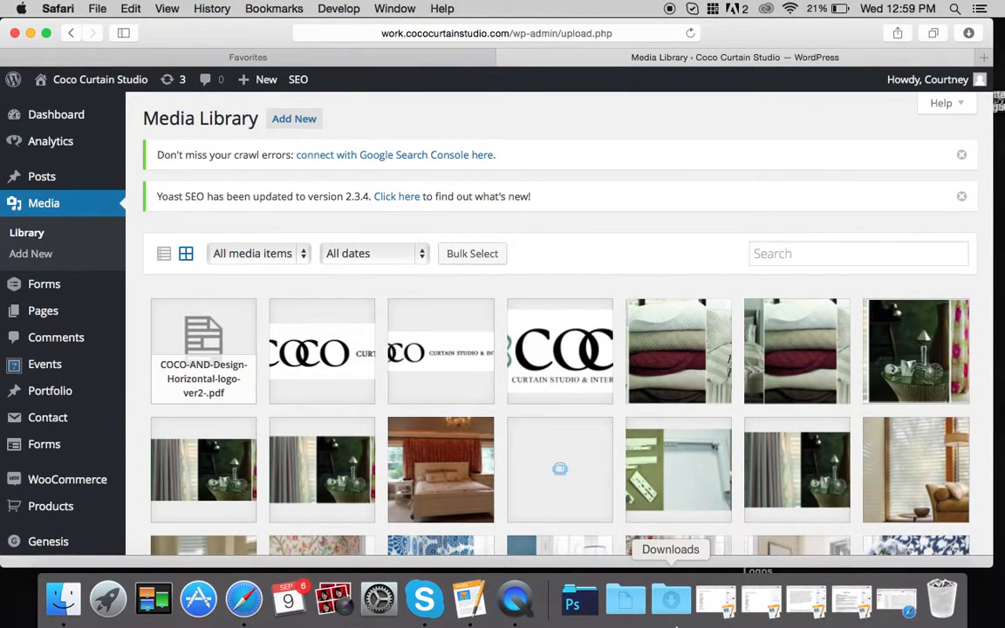
{"action": "left_click", "coordinate": [672, 609]}
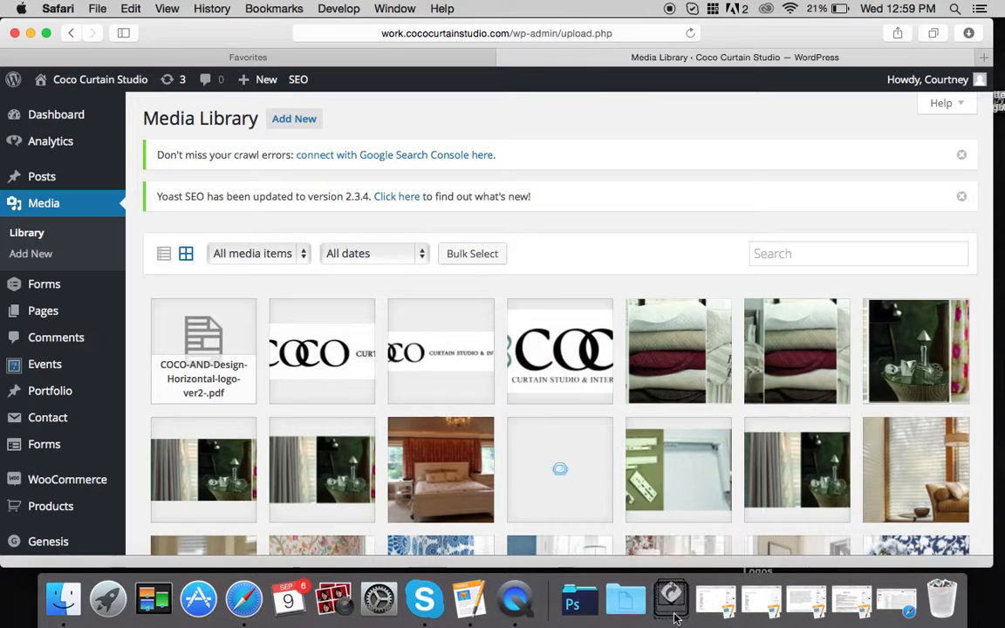
{"action": "left_click_drag", "start_coordinate": [672, 542], "coordinate": [316, 226]}
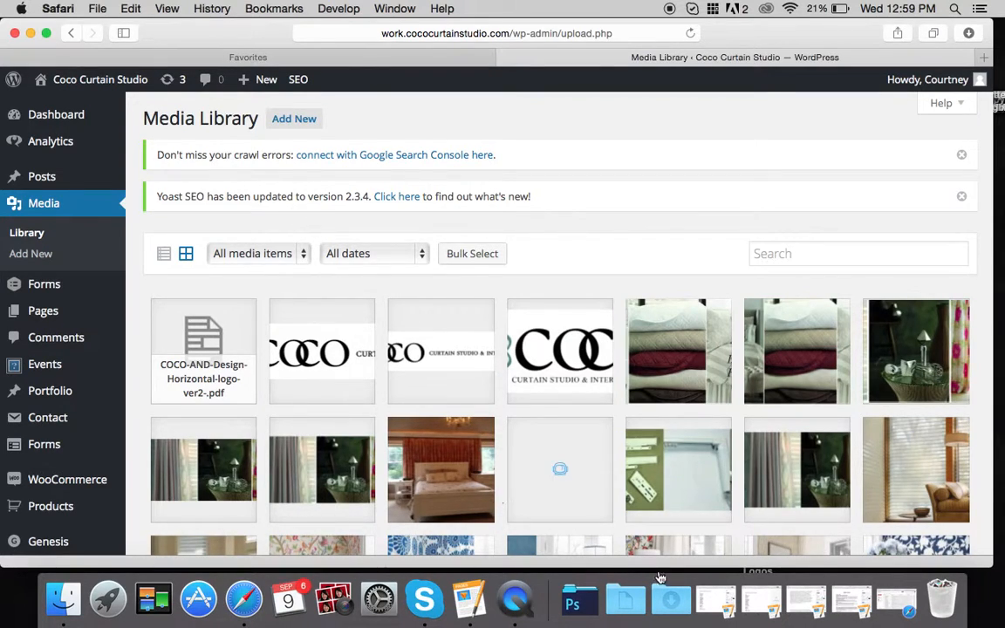
{"action": "left_click", "coordinate": [671, 598]}
{"action": "left_click_drag", "start_coordinate": [672, 493], "coordinate": [363, 263]}
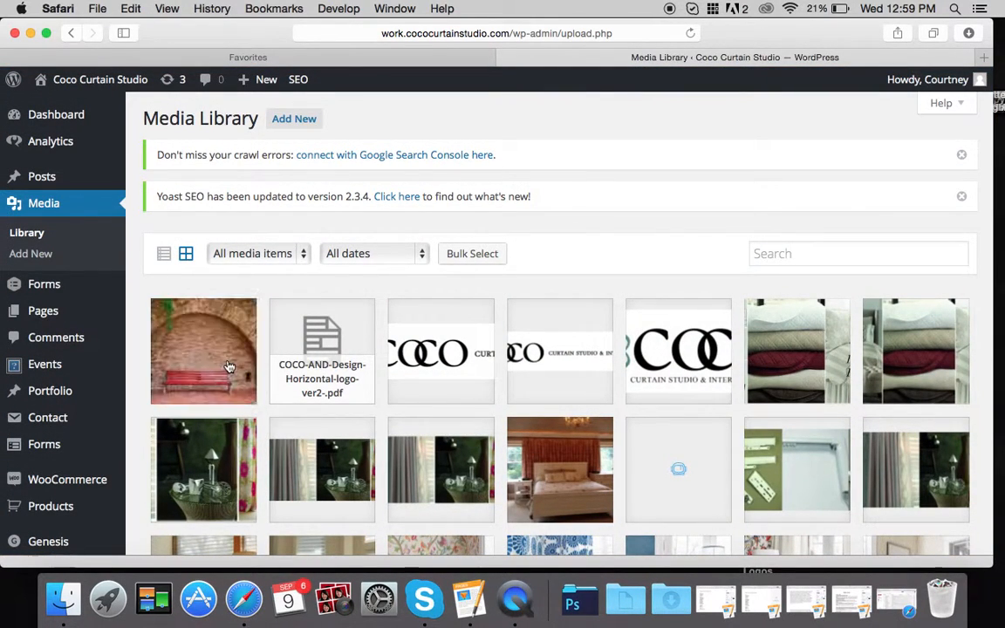
{"action": "left_click", "coordinate": [293, 118]}
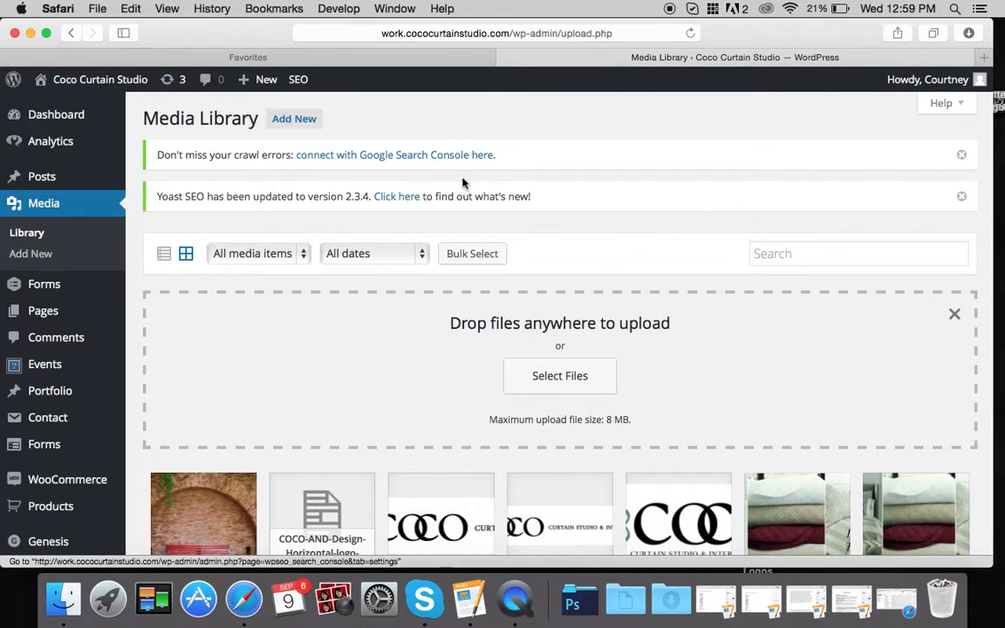
- In the upload file chooser, search the Downloads folder for 'chair' images
{"action": "left_click", "coordinate": [536, 380]}
{"action": "left_click", "coordinate": [669, 81]}
{"action": "type", "text": "chair"}
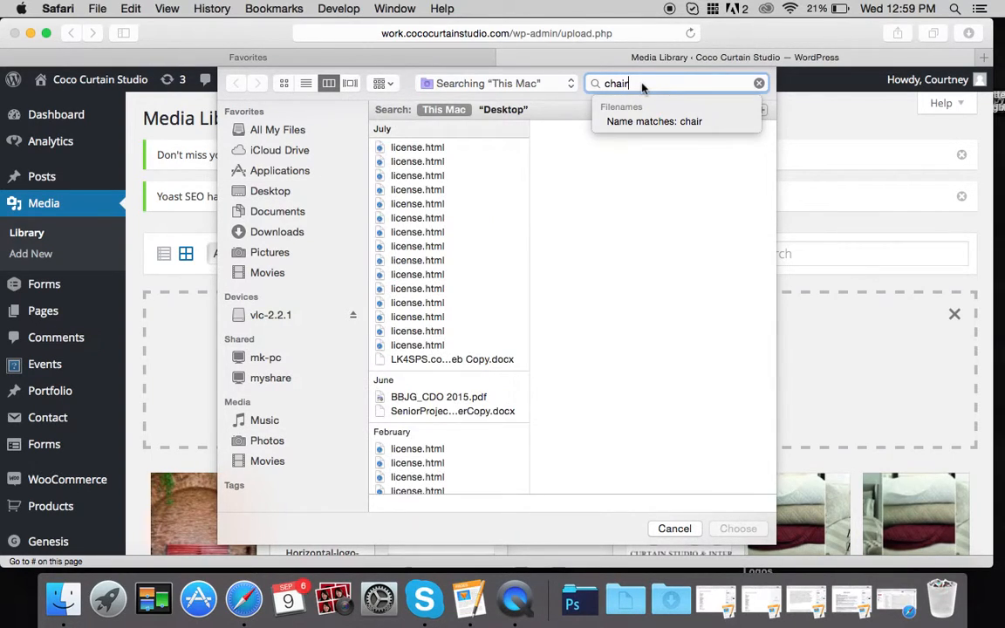
{"action": "scroll", "coordinate": [460, 218], "scroll_direction": "down", "scroll_amount": 2}
{"action": "left_click", "coordinate": [275, 229]}
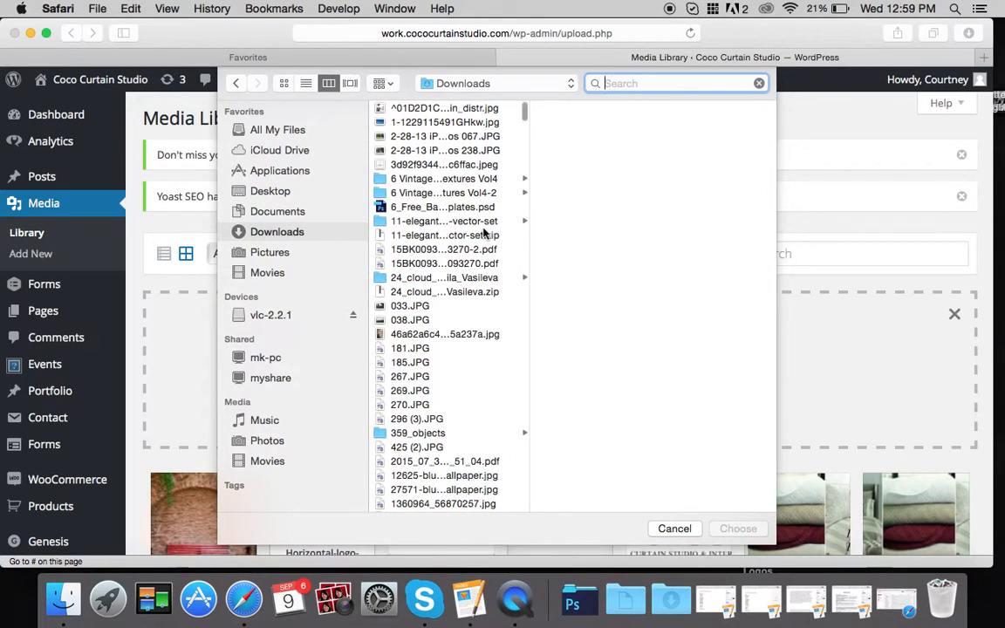
{"action": "type", "text": "chair"}
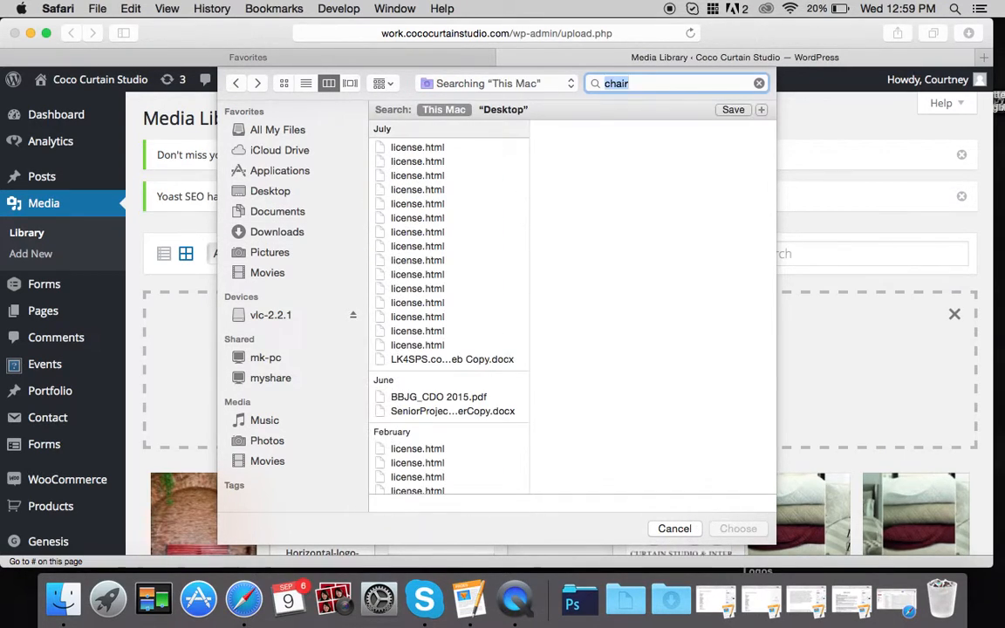
{"action": "scroll", "coordinate": [472, 283], "scroll_direction": "down", "scroll_amount": 3}
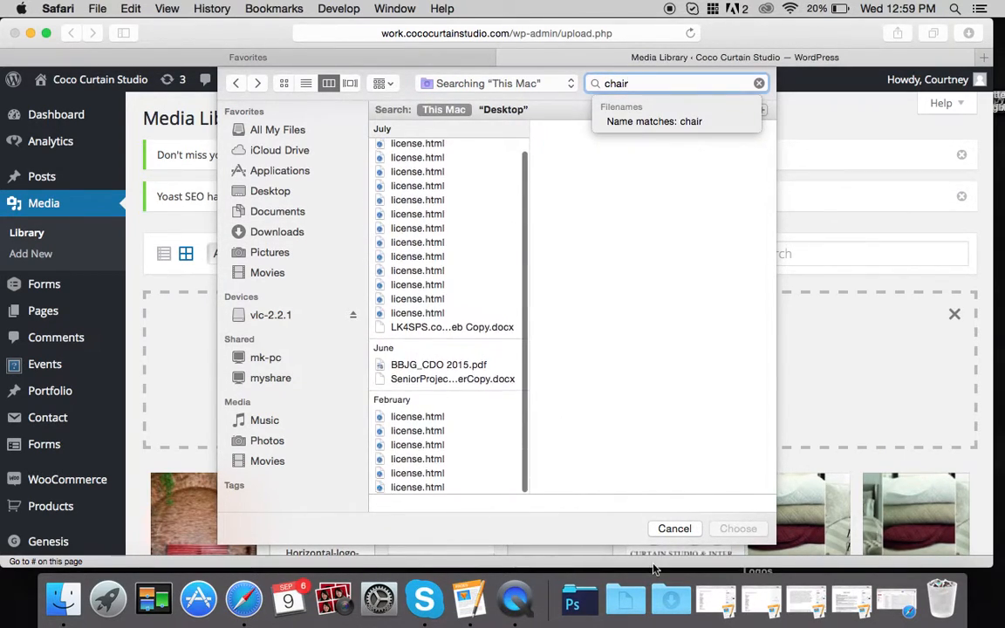
{"action": "left_click", "coordinate": [676, 602]}
{"action": "left_click", "coordinate": [675, 602]}
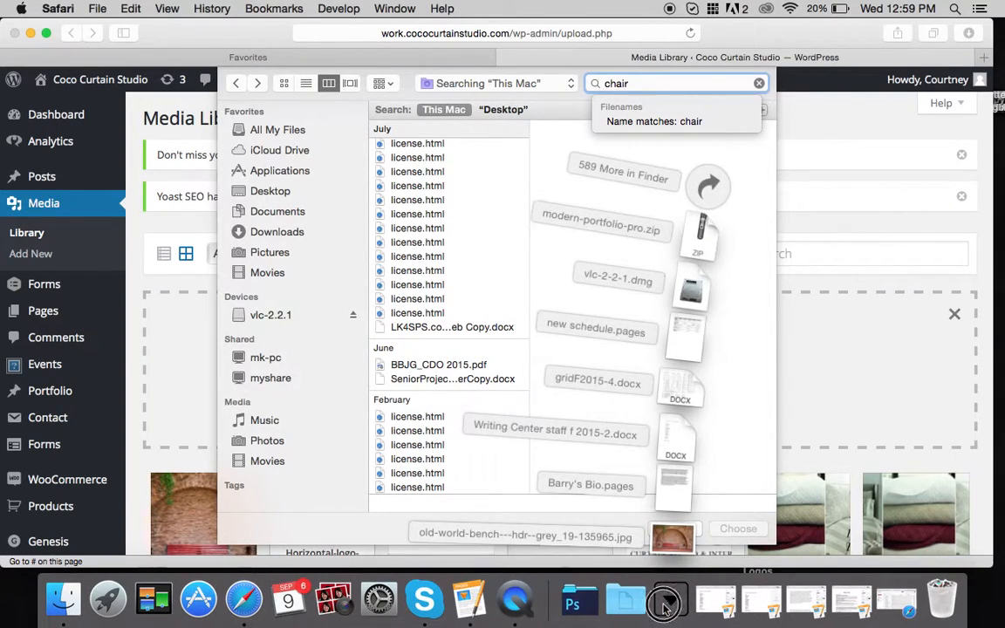
- Search 'old wor' and upload old-world-bench---hdr--grey_19-135965.jpg to the library
{"action": "key", "text": "BackSpace"}
{"action": "key", "text": "BackSpace"}
{"action": "type", "text": "old world"}
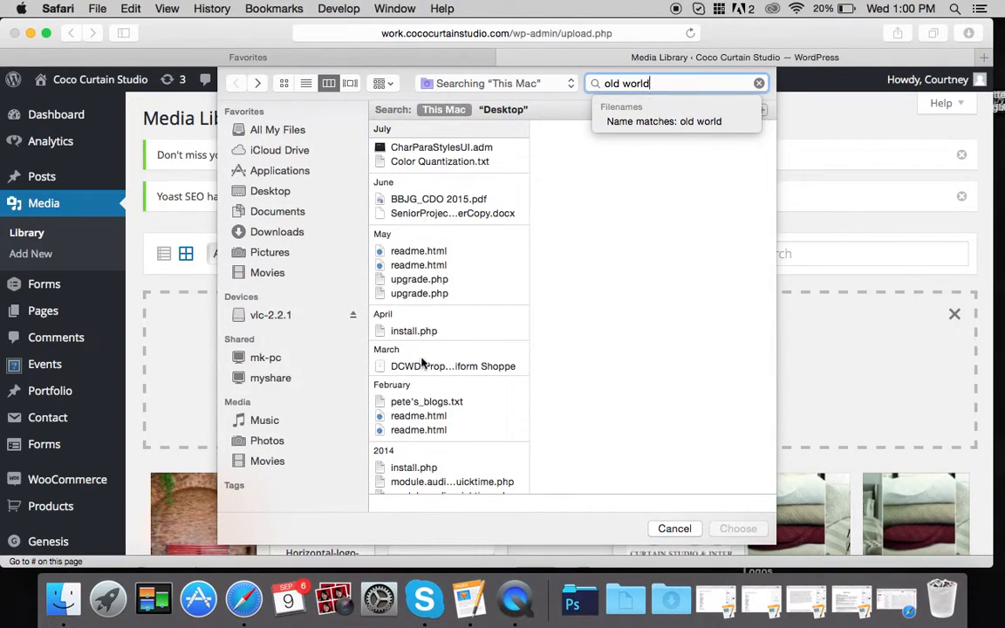
{"action": "scroll", "coordinate": [421, 362], "scroll_direction": "down", "scroll_amount": 10}
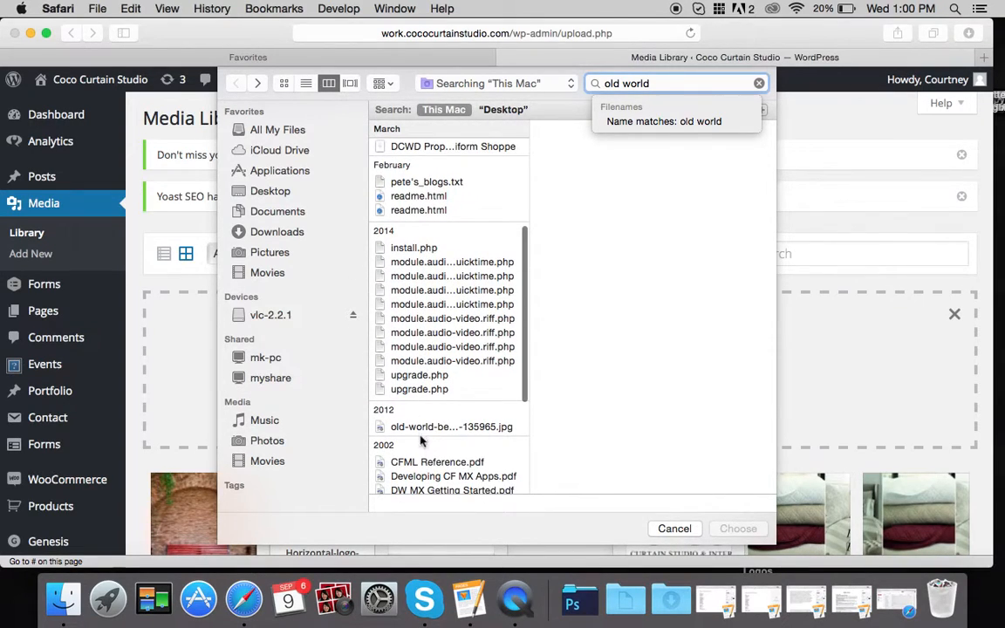
{"action": "left_click", "coordinate": [421, 426]}
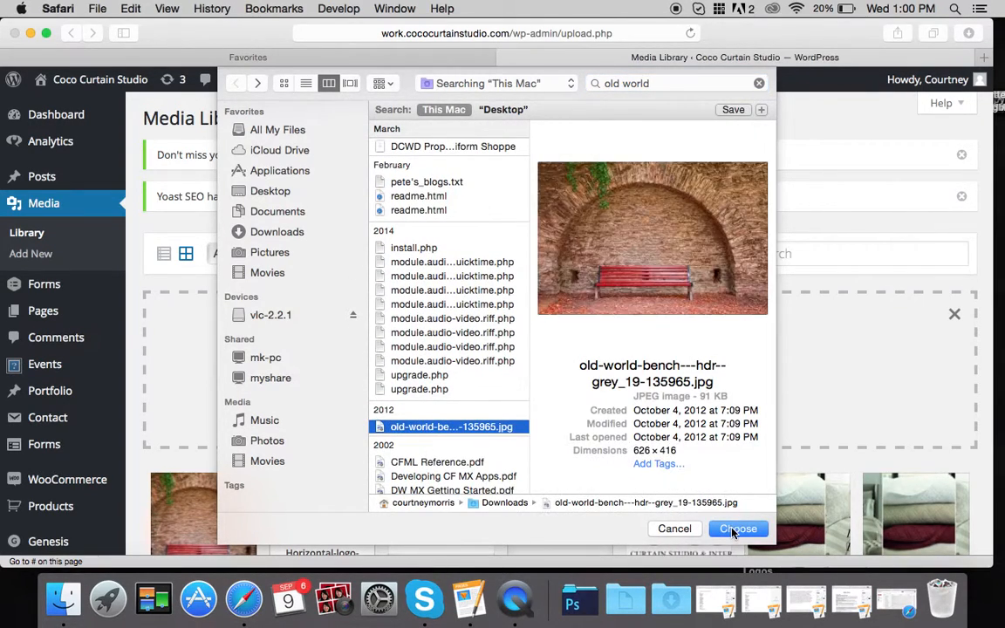
{"action": "left_click", "coordinate": [736, 528]}
- Permanently delete the second bench photo, then view and close the remaining copy's details
{"action": "scroll", "coordinate": [392, 314], "scroll_direction": "down", "scroll_amount": 3}
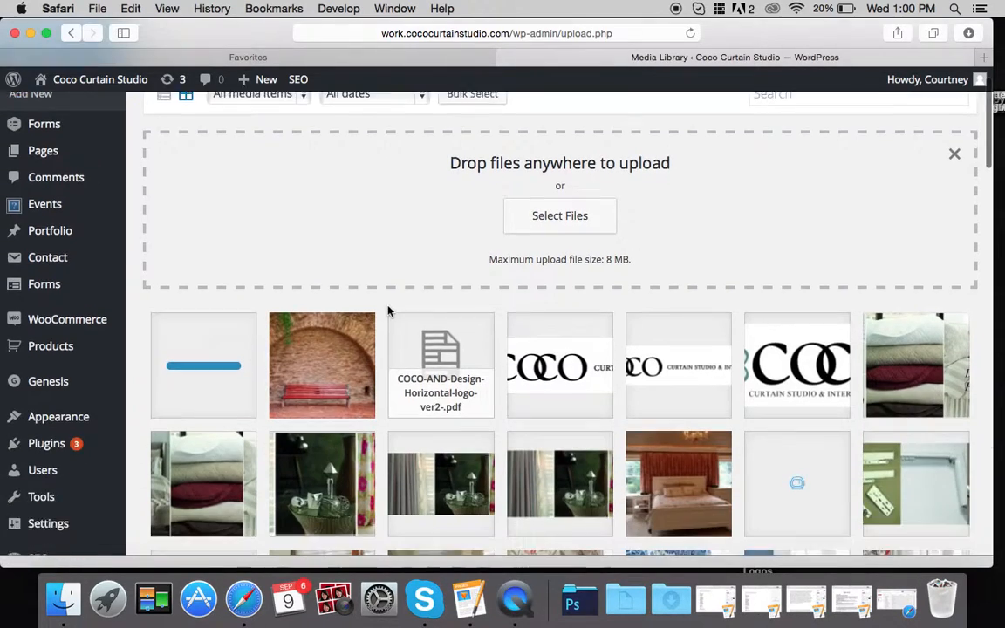
{"action": "scroll", "coordinate": [389, 311], "scroll_direction": "down", "scroll_amount": 1}
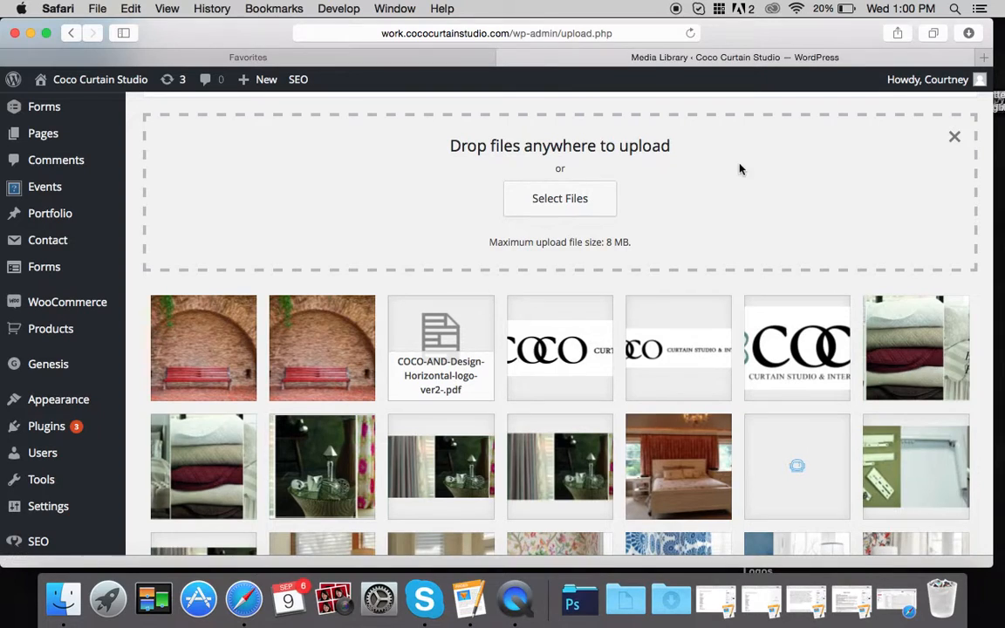
{"action": "left_click", "coordinate": [346, 342]}
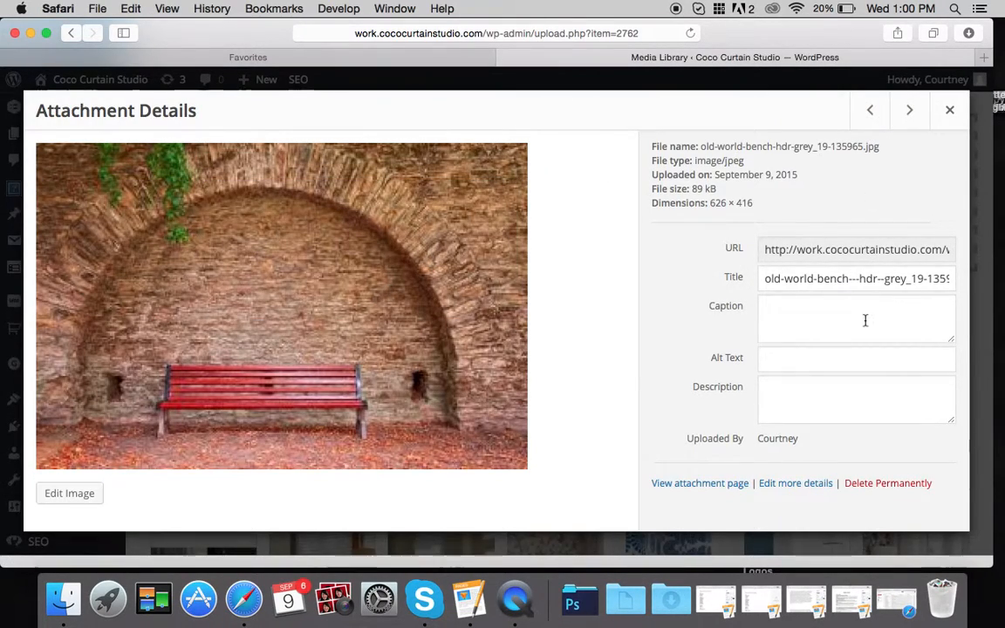
{"action": "left_click", "coordinate": [879, 483]}
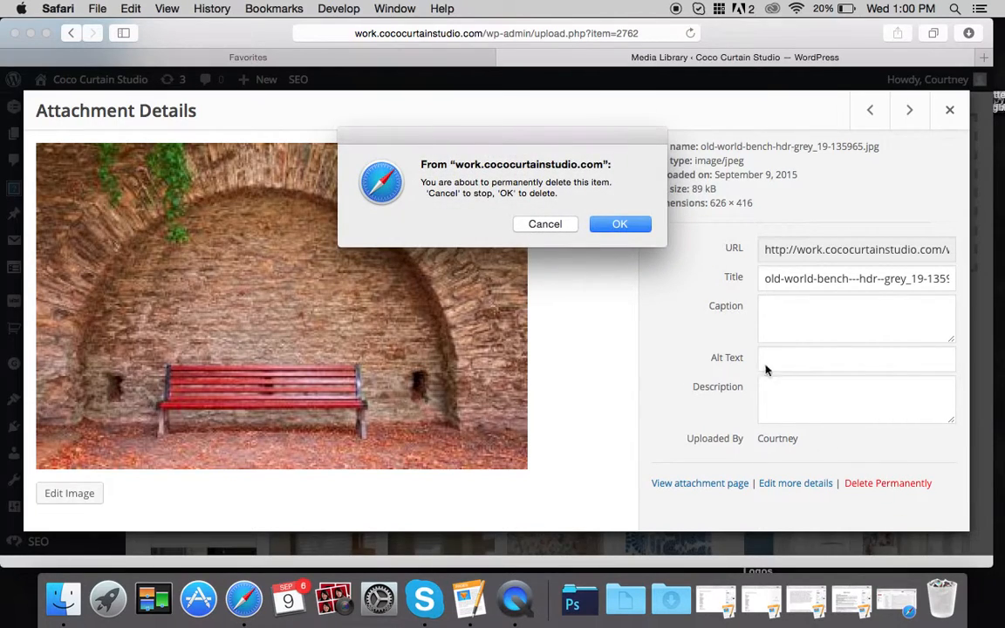
{"action": "left_click", "coordinate": [642, 224]}
{"action": "left_click", "coordinate": [174, 358]}
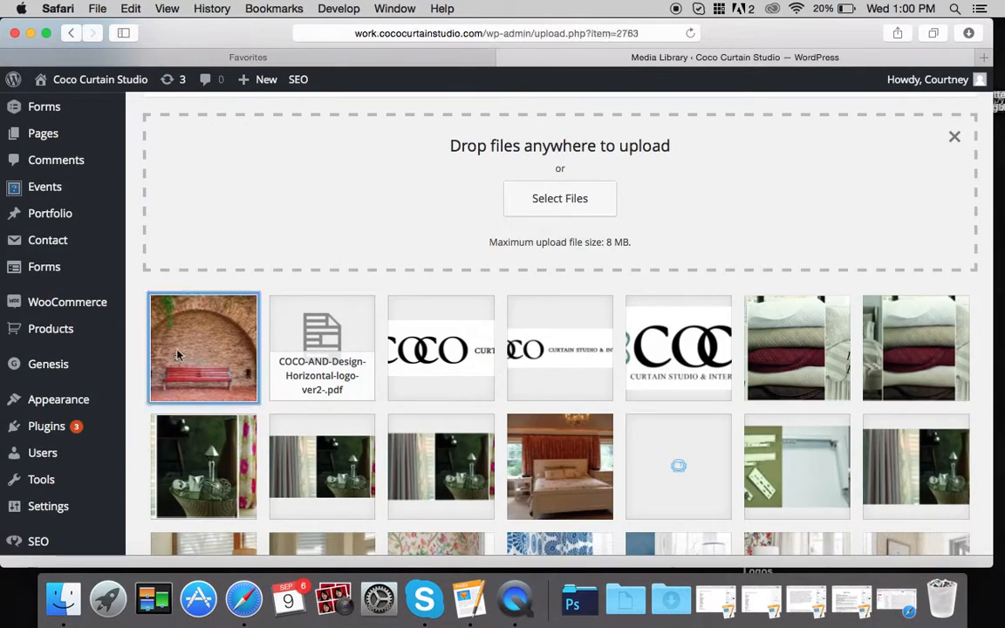
{"action": "left_click", "coordinate": [950, 110]}
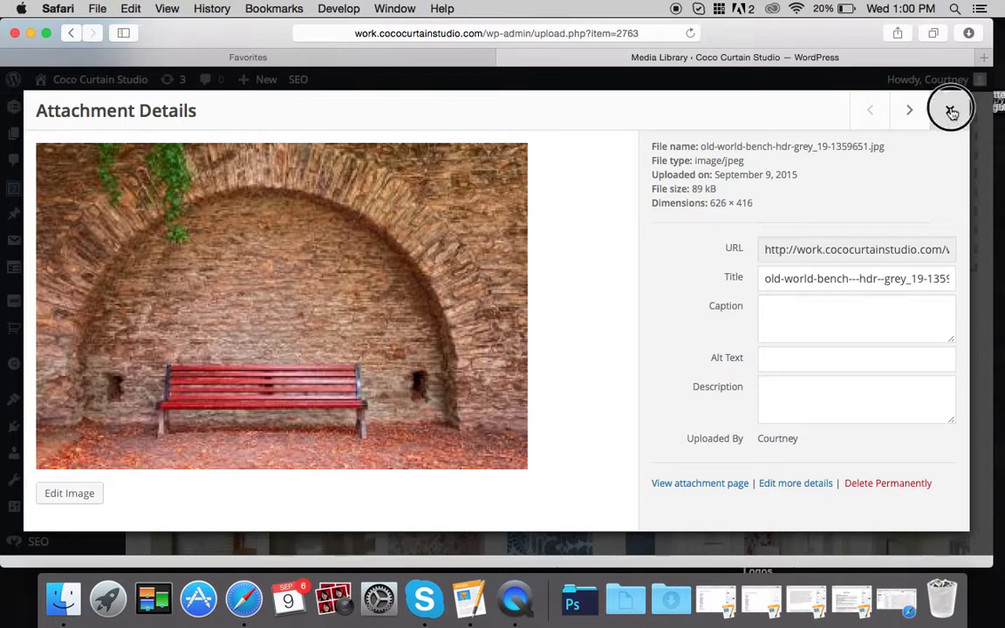
- Go to Users > Add New from the admin sidebar
{"action": "scroll", "coordinate": [176, 333], "scroll_direction": "up", "scroll_amount": 1}
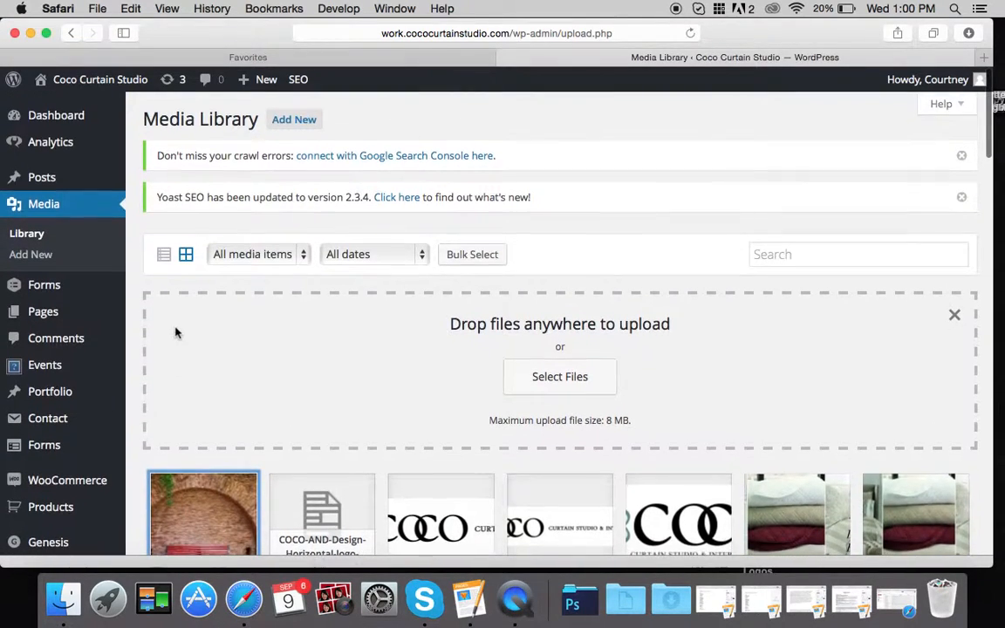
{"action": "scroll", "coordinate": [94, 337], "scroll_direction": "down", "scroll_amount": 5}
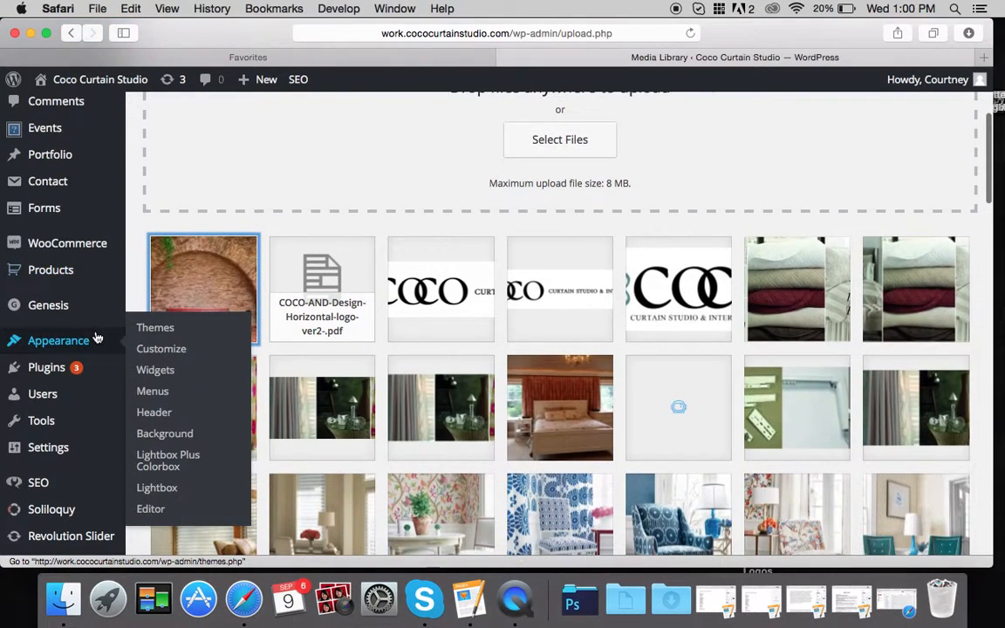
{"action": "mouse_move", "coordinate": [63, 483]}
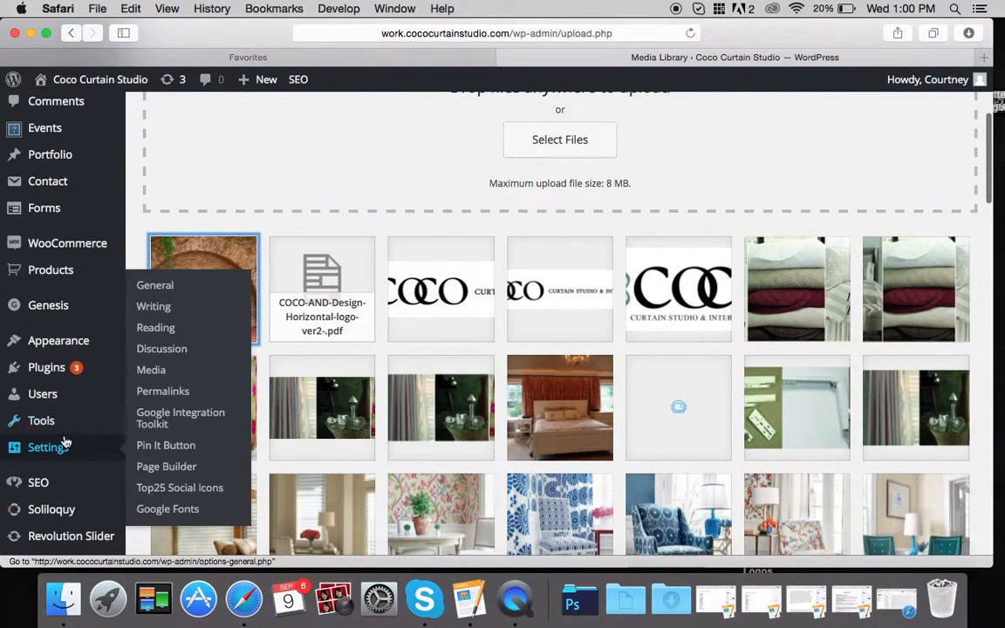
{"action": "mouse_move", "coordinate": [63, 452]}
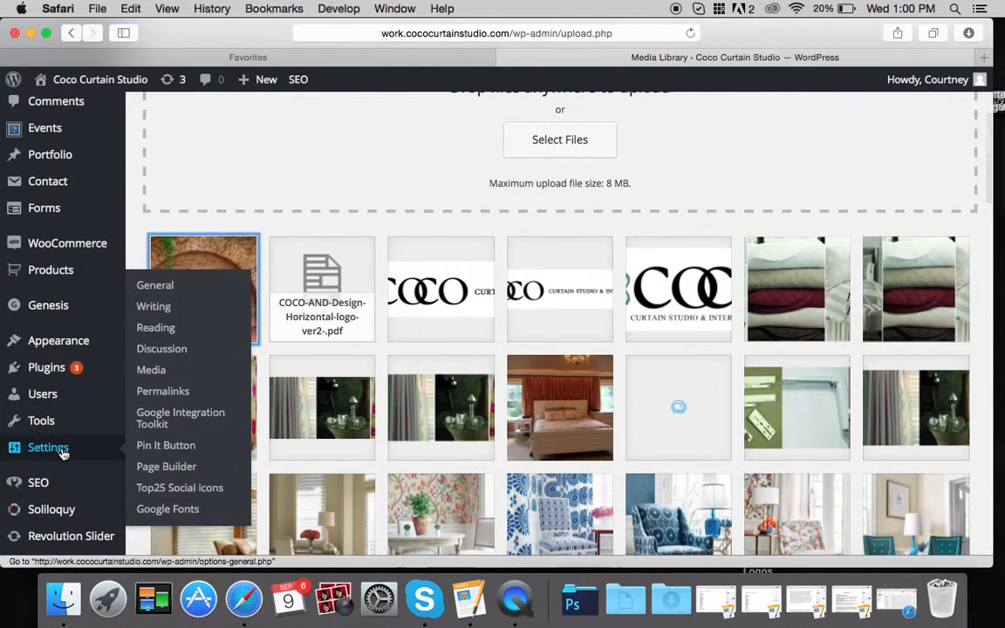
{"action": "mouse_move", "coordinate": [67, 401]}
{"action": "left_click", "coordinate": [162, 417]}
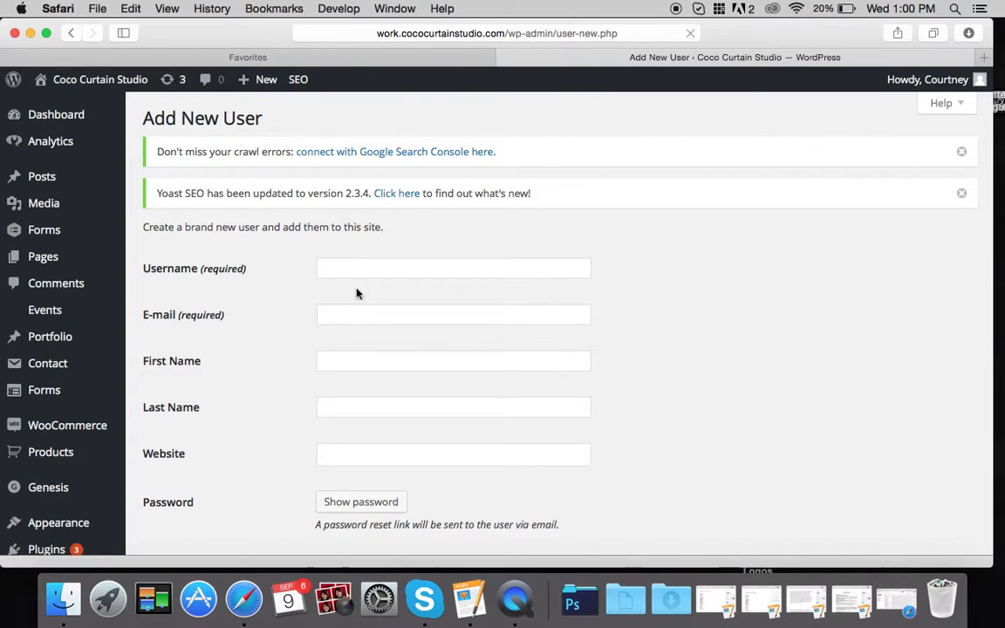
- Enter the new user's username and e-mail address
{"action": "left_click", "coordinate": [353, 267]}
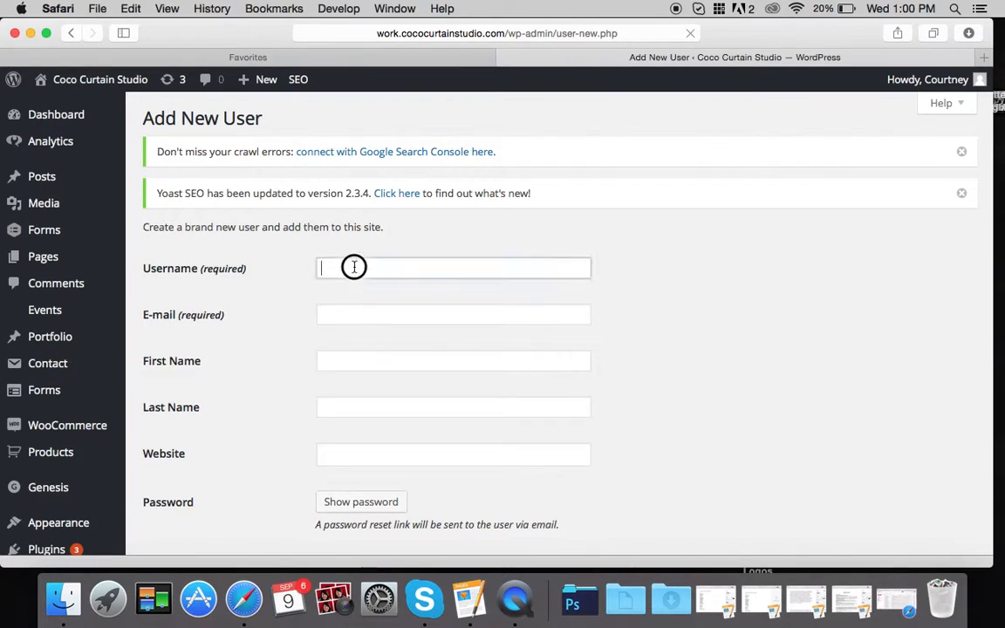
{"action": "type", "text": "Tom"}
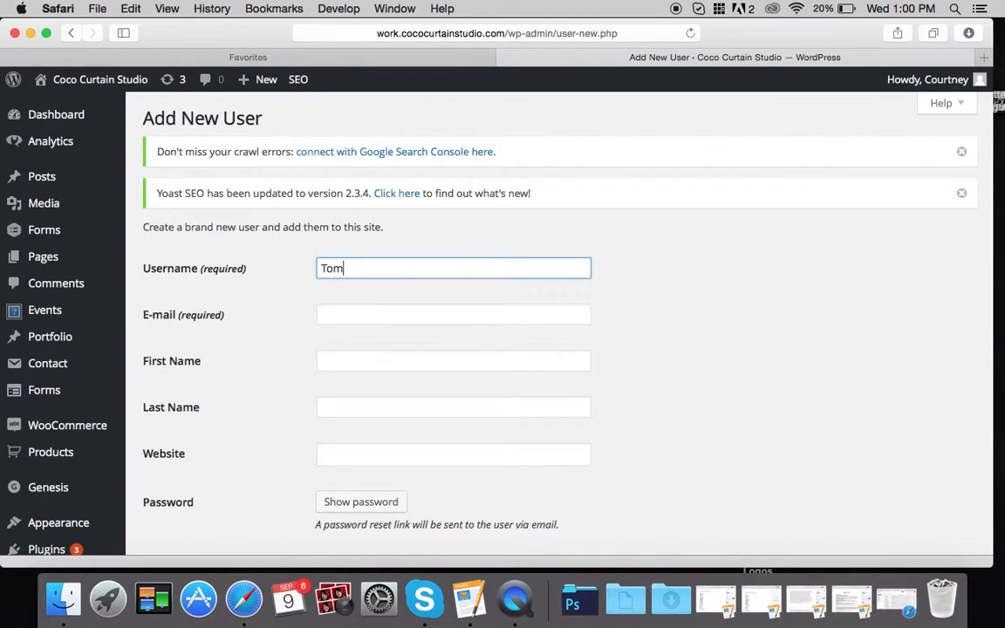
{"action": "left_click", "coordinate": [363, 312]}
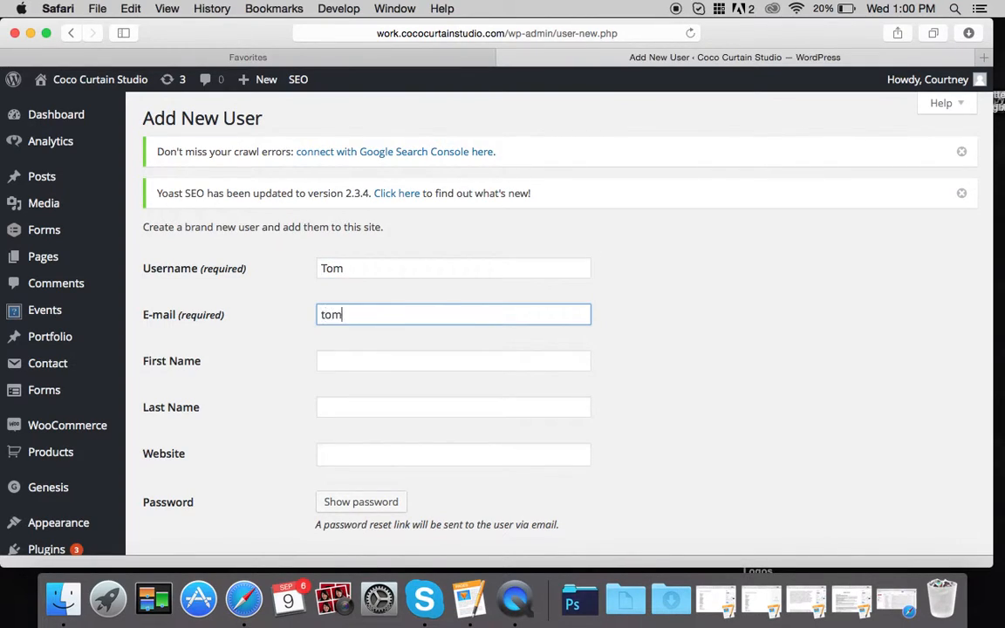
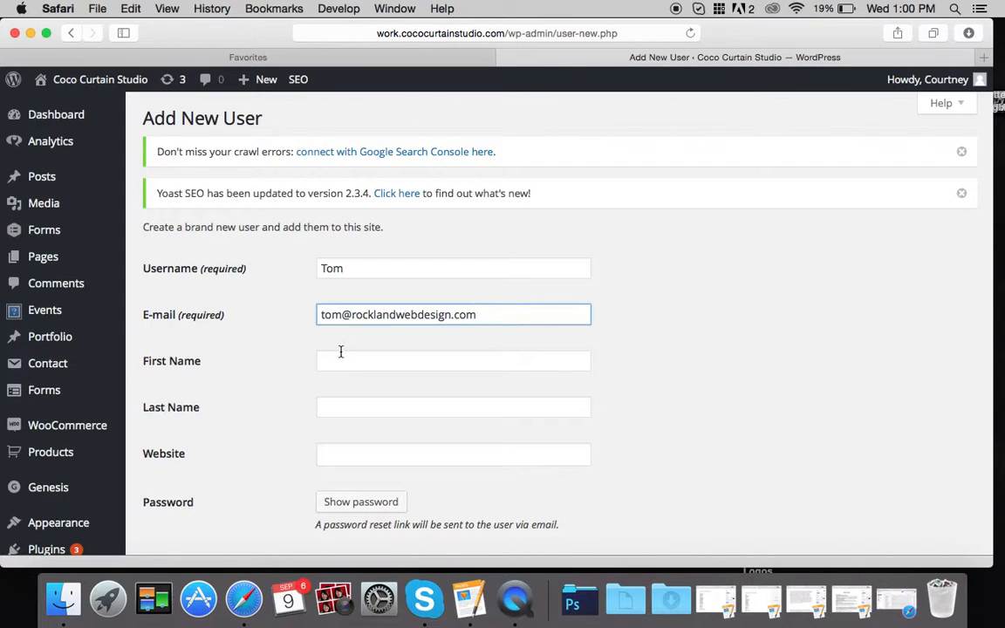
- Check the Role dropdown and keep Subscriber as the new user's role
{"action": "scroll", "coordinate": [303, 366], "scroll_direction": "down", "scroll_amount": 2}
{"action": "scroll", "coordinate": [305, 363], "scroll_direction": "down", "scroll_amount": 1}
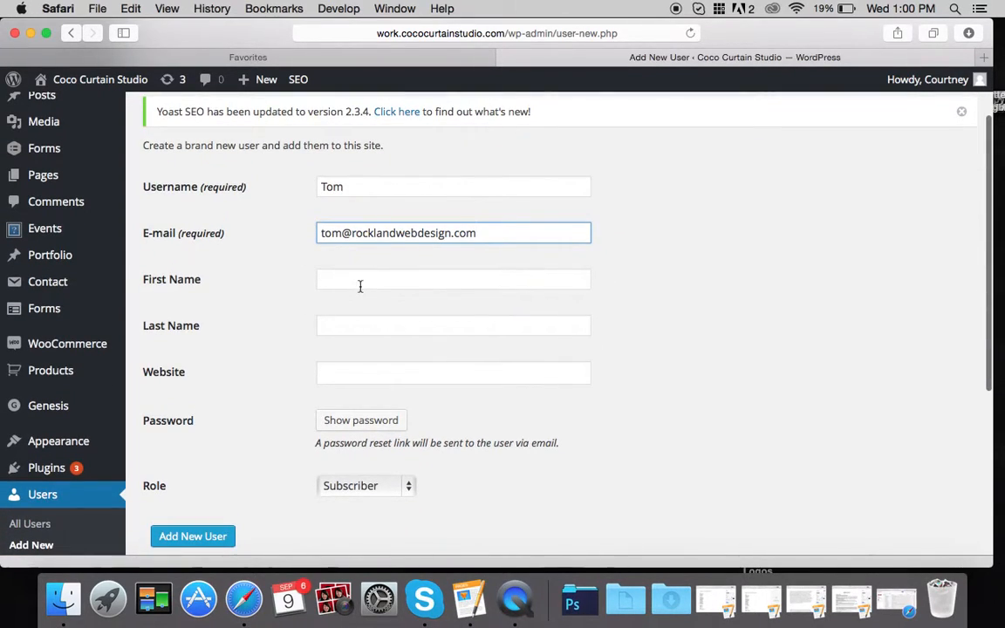
{"action": "scroll", "coordinate": [307, 388], "scroll_direction": "down", "scroll_amount": 5}
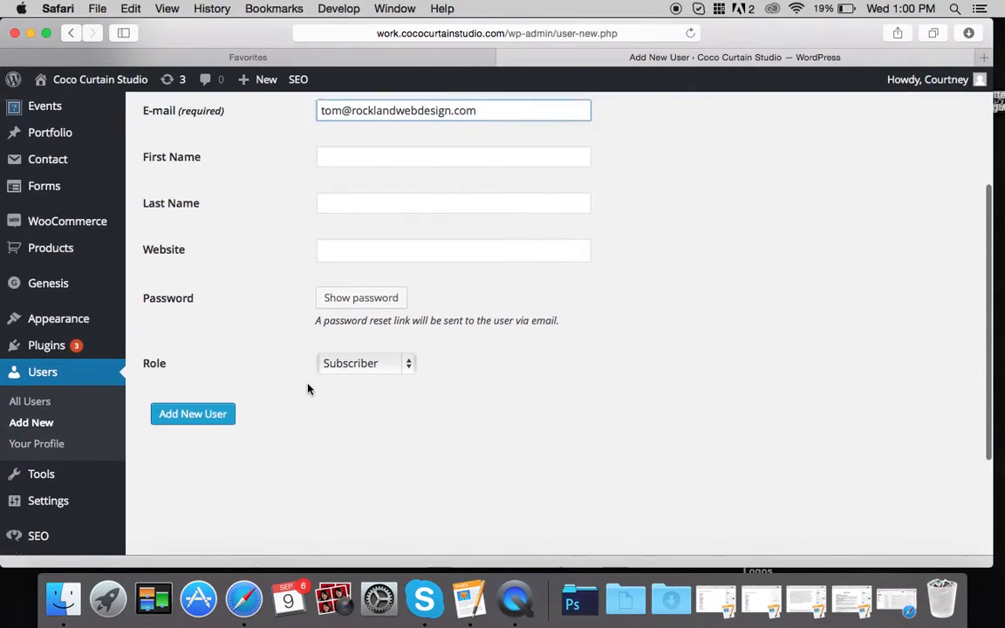
{"action": "left_click", "coordinate": [366, 355]}
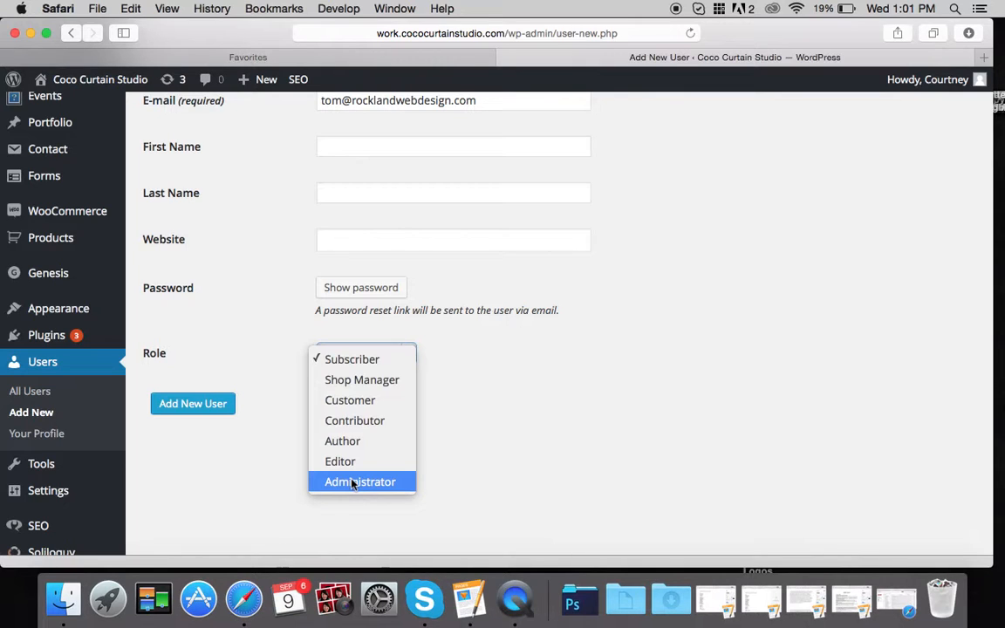
{"action": "left_click", "coordinate": [493, 432]}
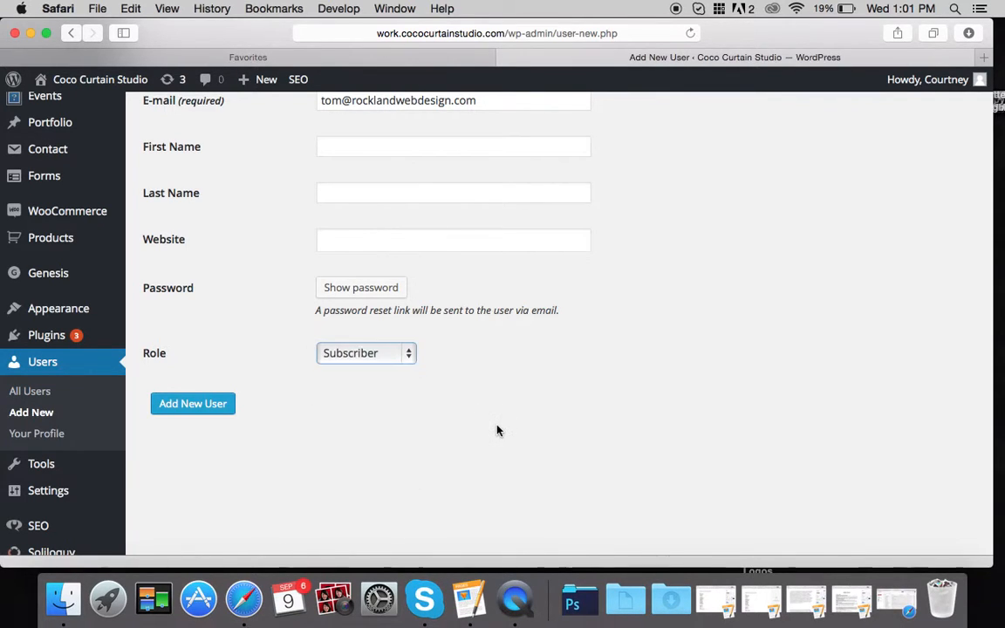
- Generate and reveal a strong password for the new user
{"action": "scroll", "coordinate": [497, 430], "scroll_direction": "up", "scroll_amount": 5}
{"action": "scroll", "coordinate": [756, 384], "scroll_direction": "down", "scroll_amount": 4}
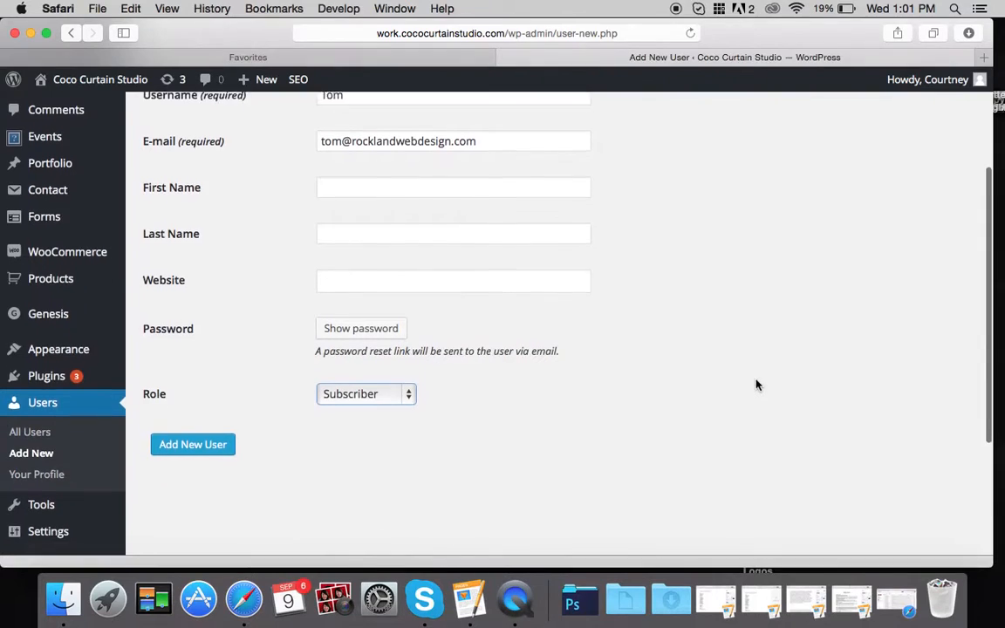
{"action": "scroll", "coordinate": [757, 385], "scroll_direction": "down", "scroll_amount": 1}
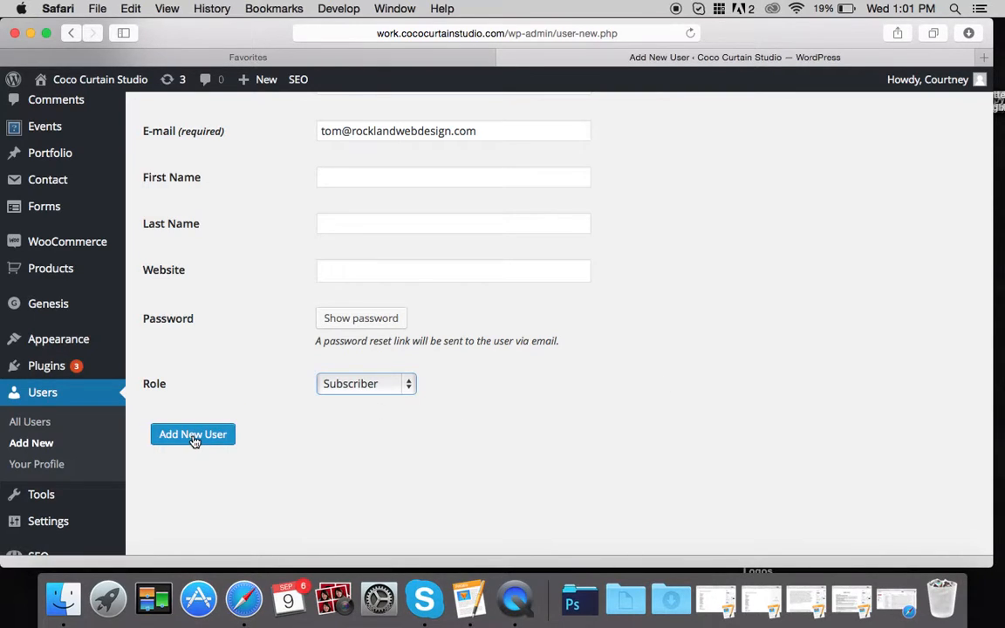
{"action": "left_click", "coordinate": [366, 323]}
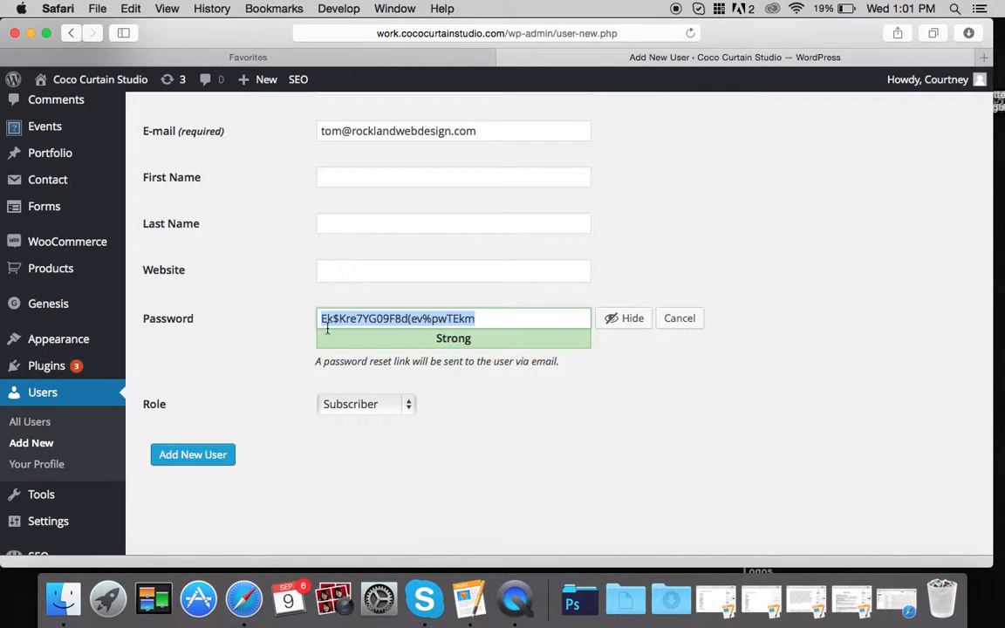
{"action": "scroll", "coordinate": [258, 417], "scroll_direction": "up", "scroll_amount": 5}
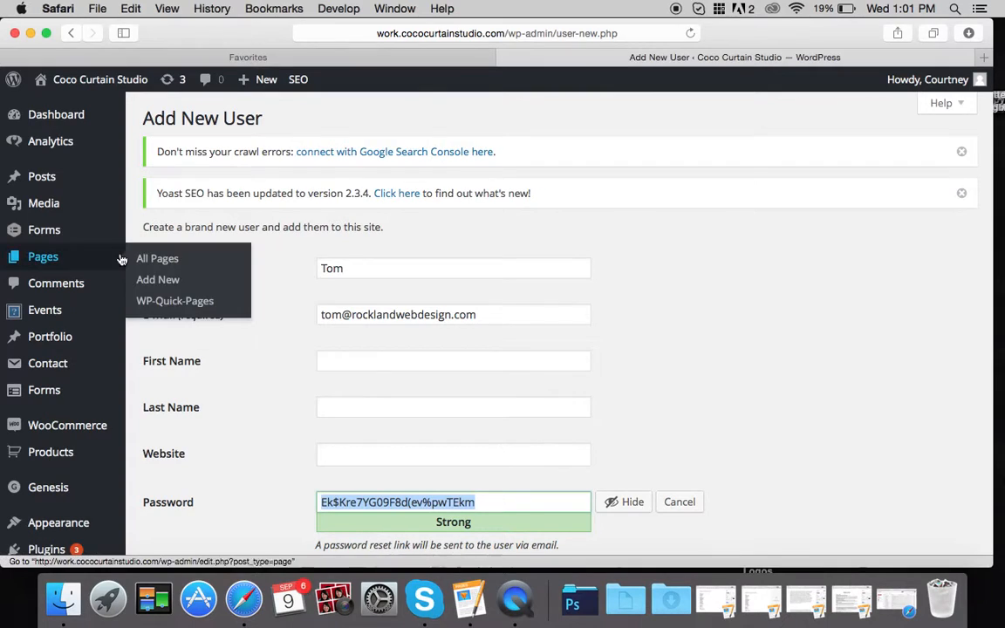
{"action": "mouse_move", "coordinate": [76, 183]}
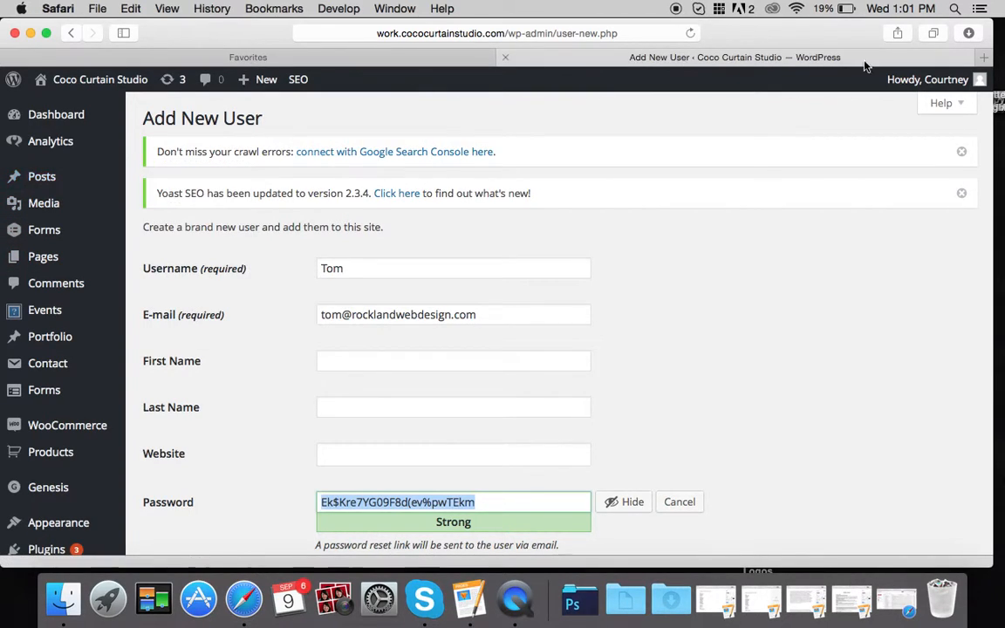
- Load work.cococurtainstudio in a new Safari tab
{"action": "left_click", "coordinate": [981, 59]}
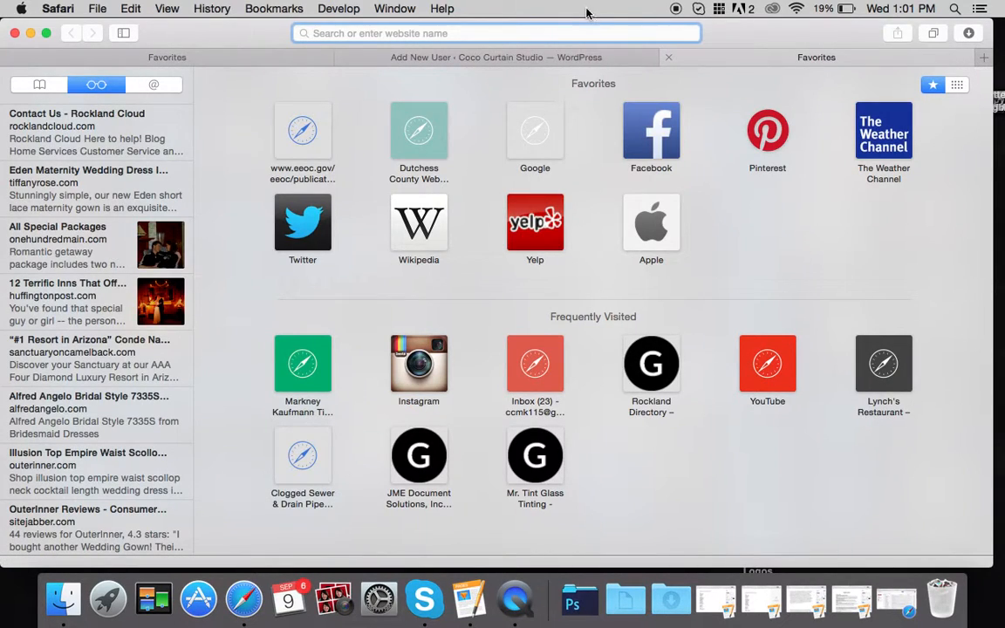
{"action": "type", "text": "work.c"}
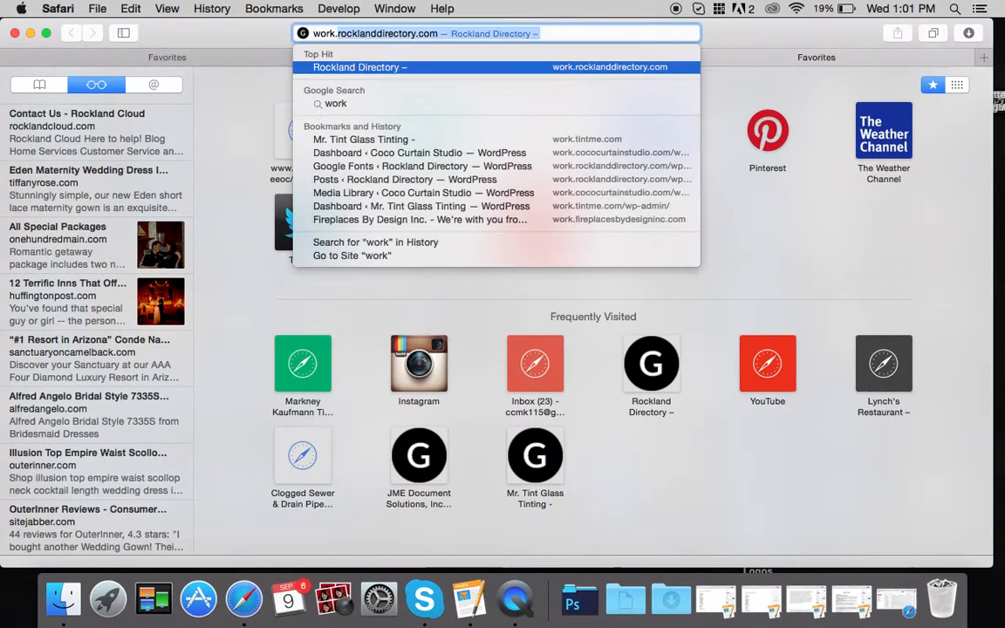
{"action": "type", "text": "ococurt"}
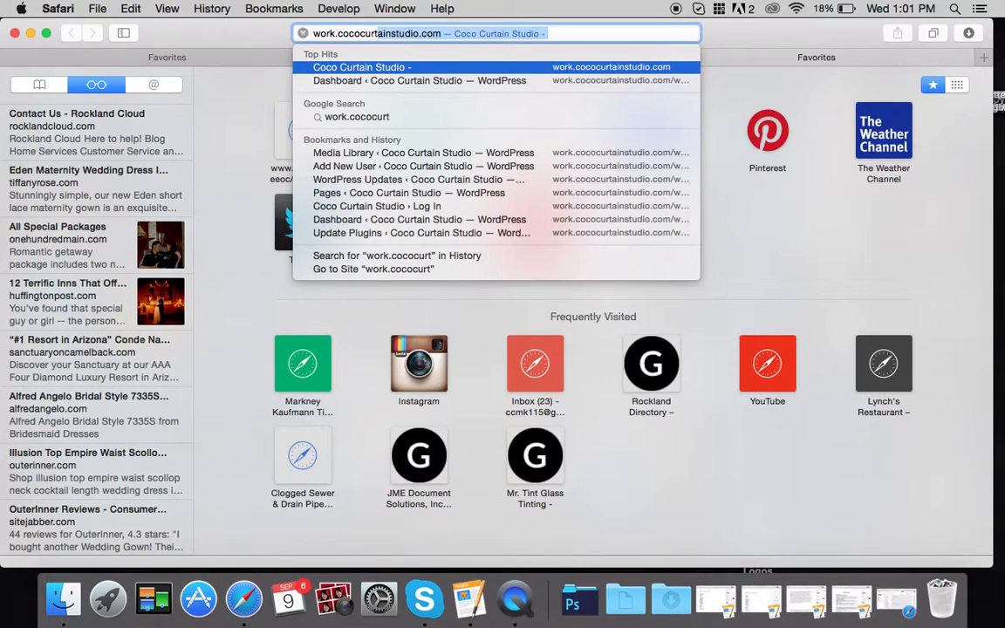
{"action": "type", "text": "ainstudio"}
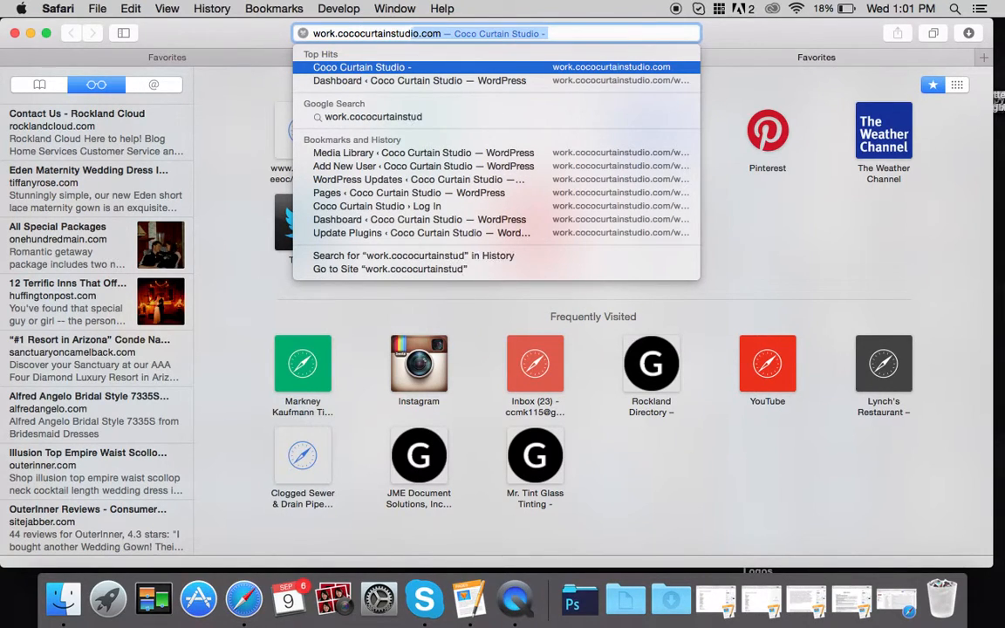
{"action": "key", "text": "Return"}
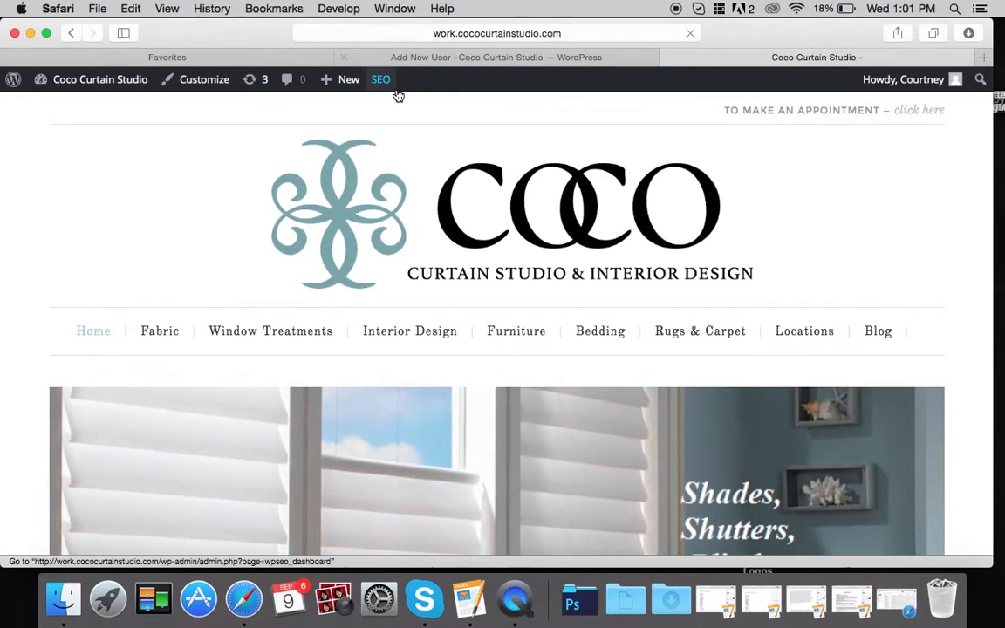
- Browse the Interior Design page to the footer and back, then head to Home
{"action": "scroll", "coordinate": [397, 148], "scroll_direction": "down", "scroll_amount": 2}
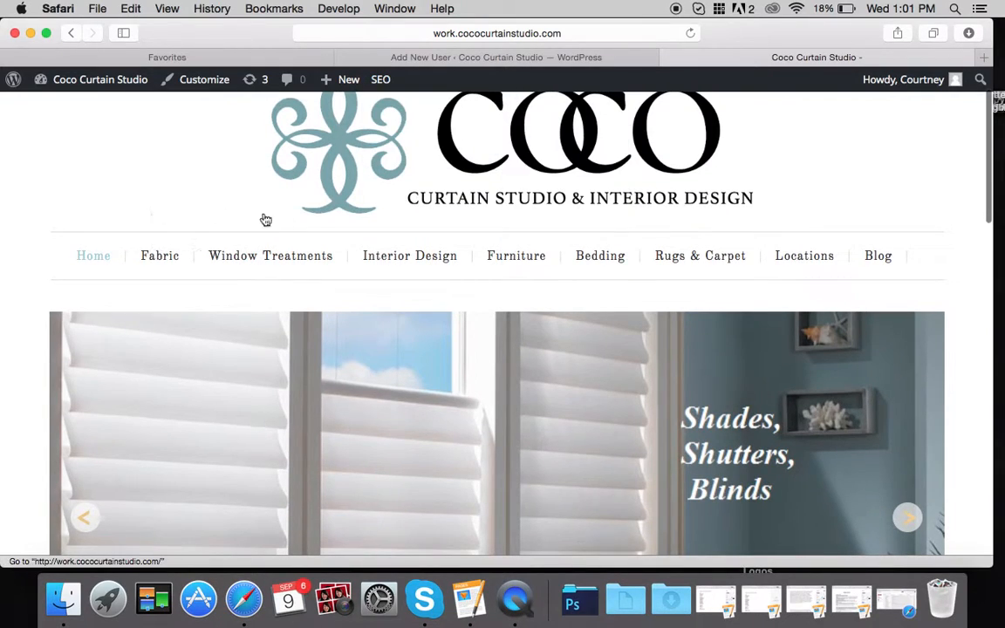
{"action": "left_click", "coordinate": [395, 255]}
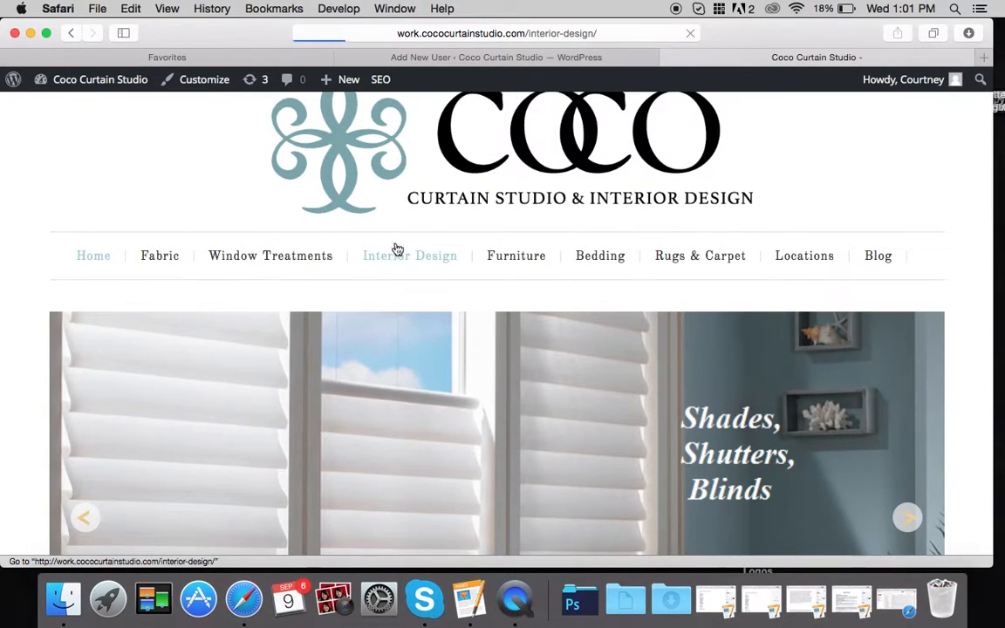
{"action": "scroll", "coordinate": [274, 225], "scroll_direction": "down", "scroll_amount": 15}
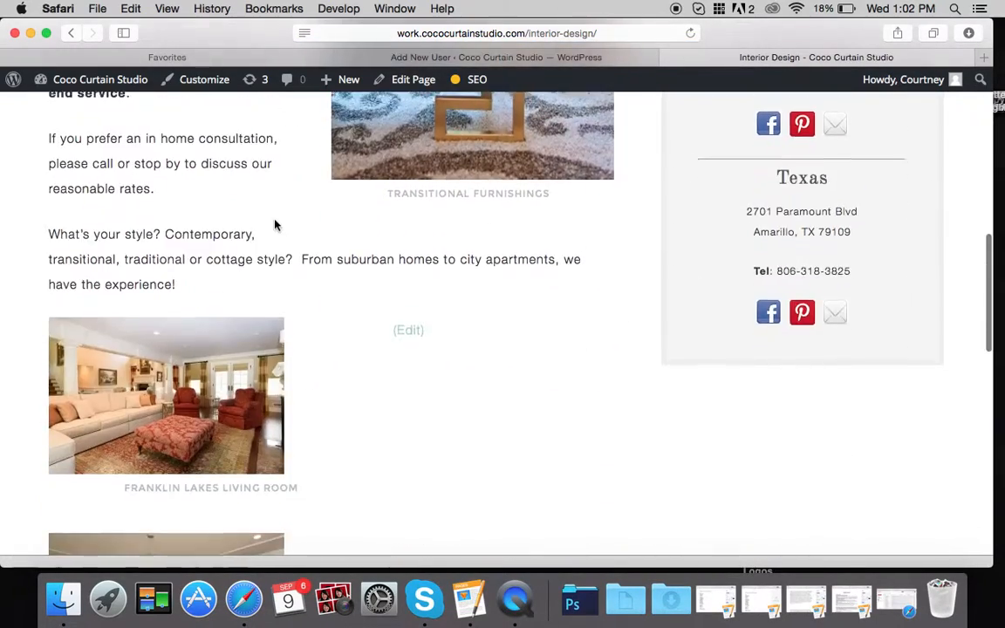
{"action": "scroll", "coordinate": [274, 225], "scroll_direction": "down", "scroll_amount": 15}
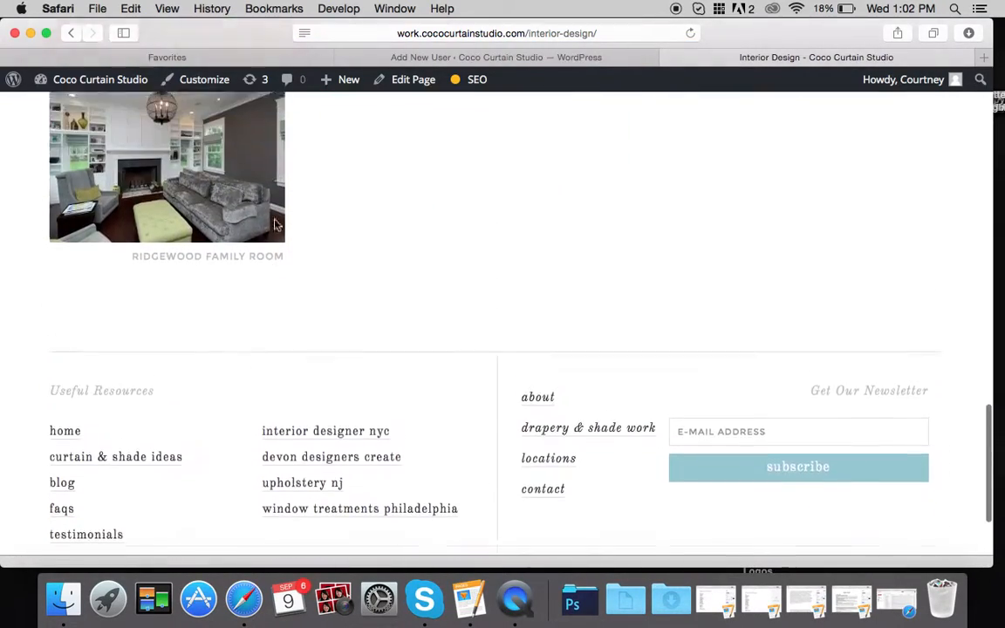
{"action": "scroll", "coordinate": [274, 225], "scroll_direction": "up", "scroll_amount": 20}
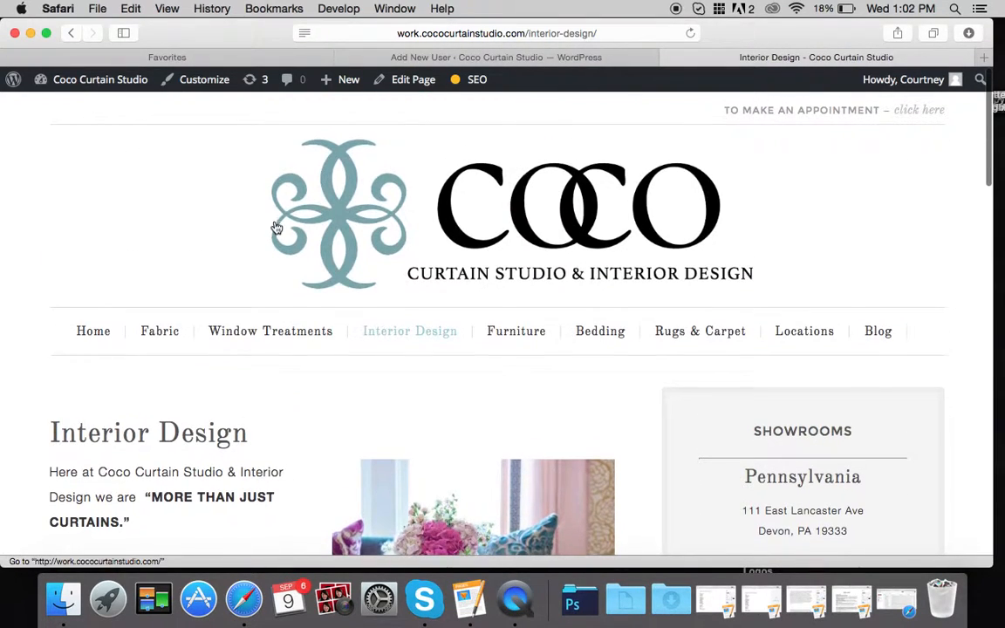
{"action": "left_click", "coordinate": [135, 336]}
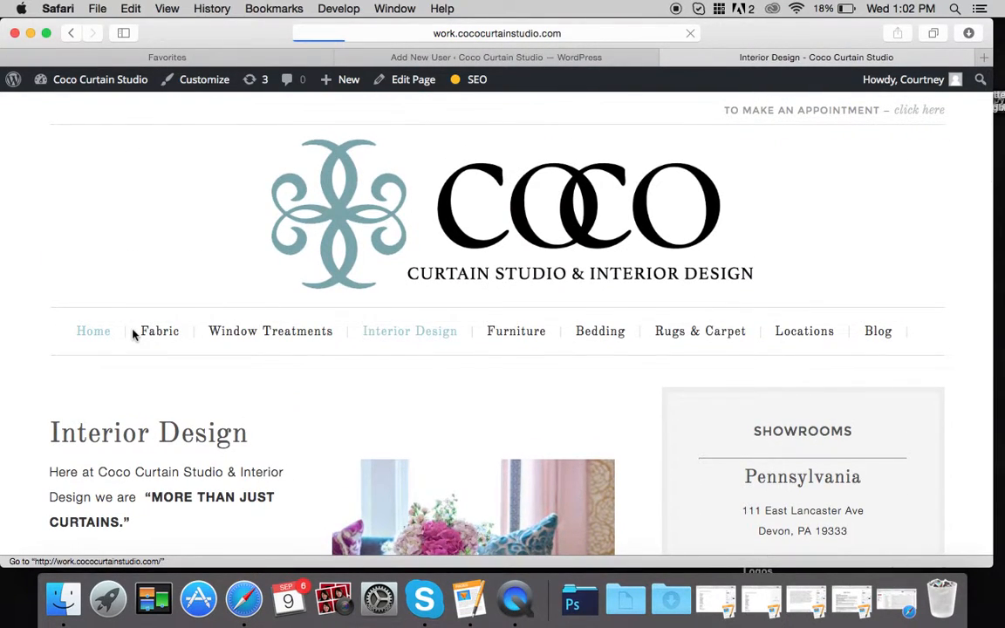
{"action": "scroll", "coordinate": [307, 244], "scroll_direction": "down", "scroll_amount": 10}
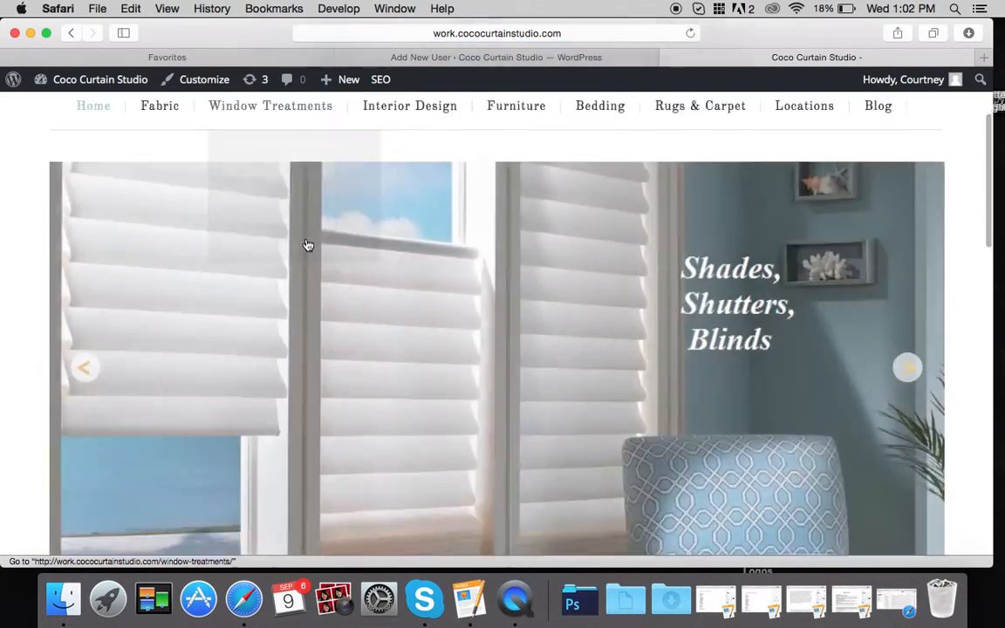
{"action": "scroll", "coordinate": [307, 245], "scroll_direction": "down", "scroll_amount": 3}
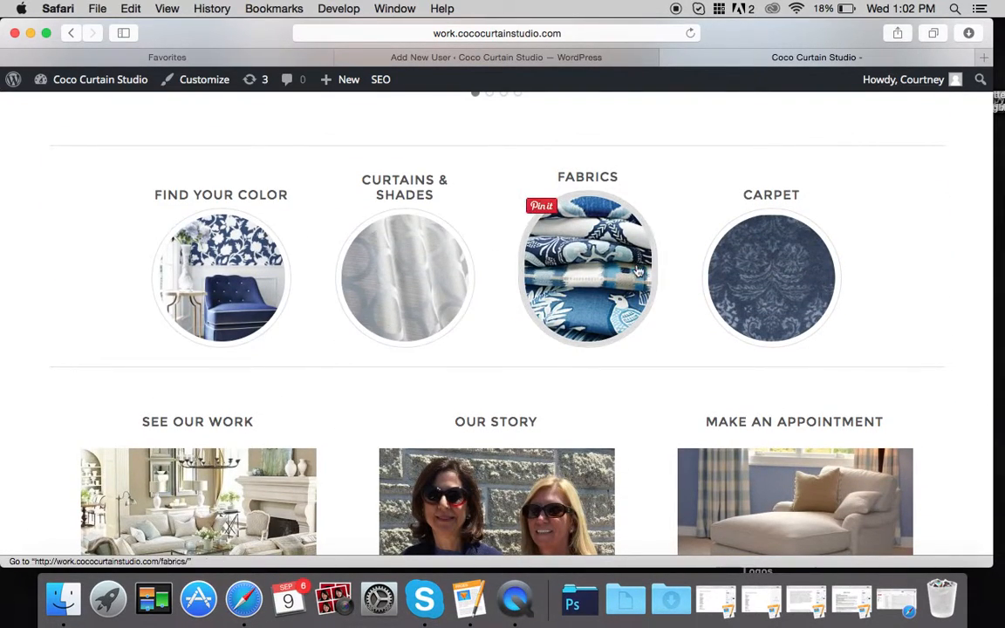
{"action": "scroll", "coordinate": [102, 283], "scroll_direction": "down", "scroll_amount": 4}
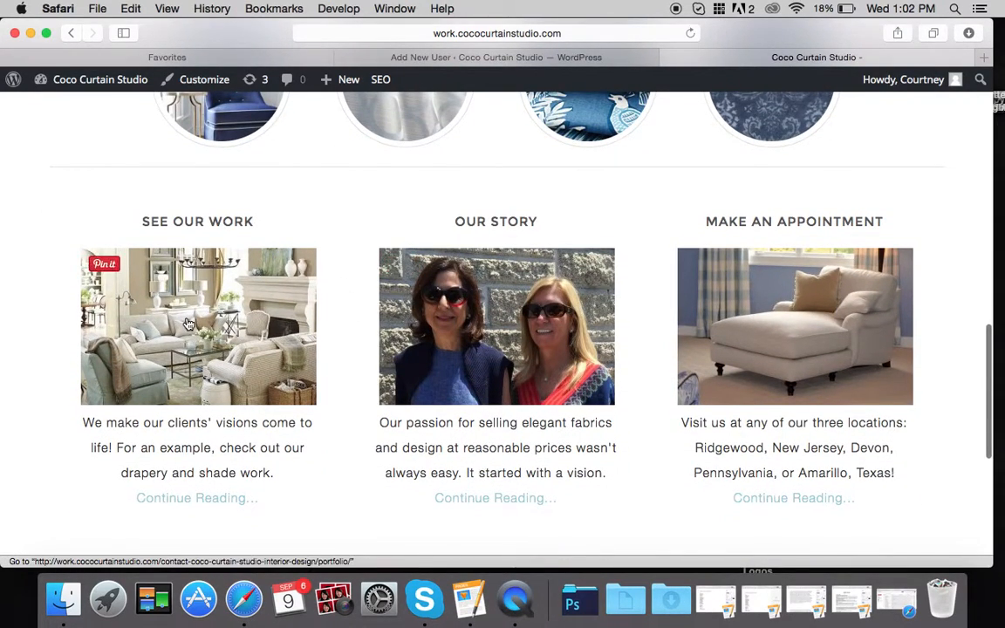
{"action": "scroll", "coordinate": [189, 324], "scroll_direction": "up", "scroll_amount": 3}
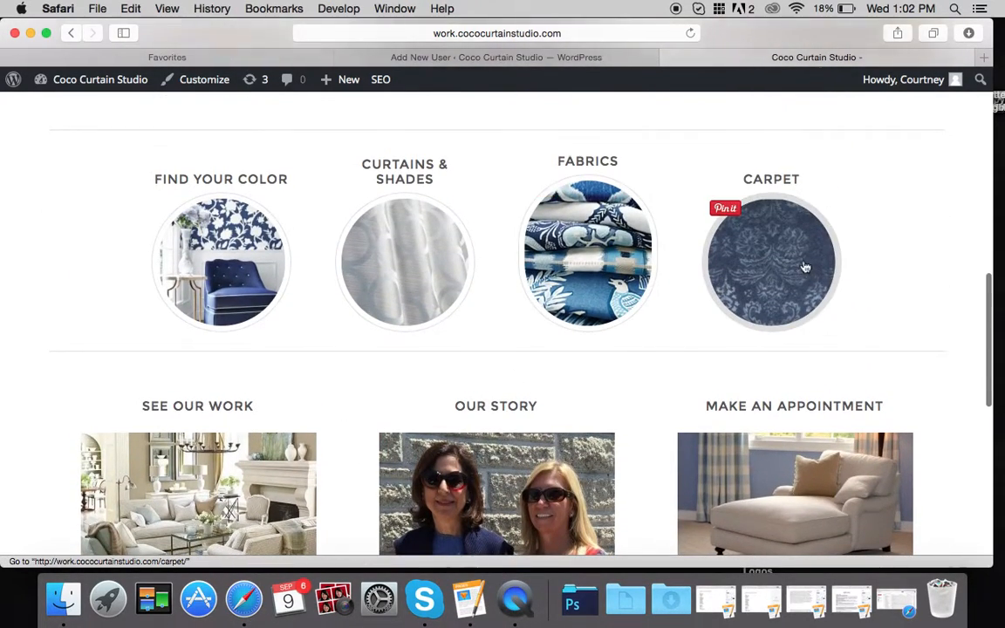
{"action": "scroll", "coordinate": [670, 173], "scroll_direction": "up", "scroll_amount": 12}
{"action": "scroll", "coordinate": [671, 173], "scroll_direction": "down", "scroll_amount": 11}
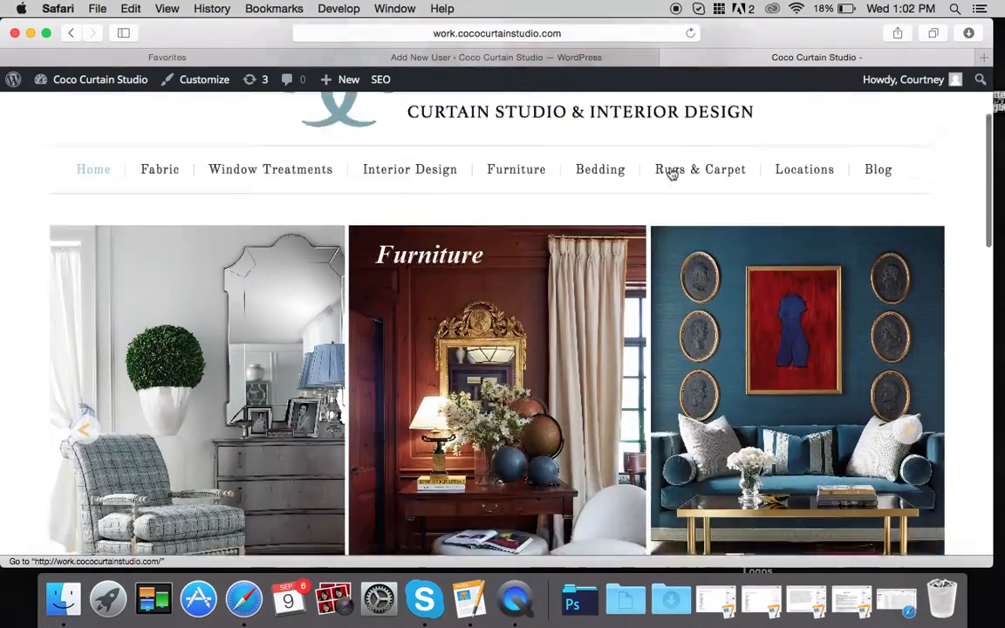
{"action": "scroll", "coordinate": [671, 173], "scroll_direction": "down", "scroll_amount": 2}
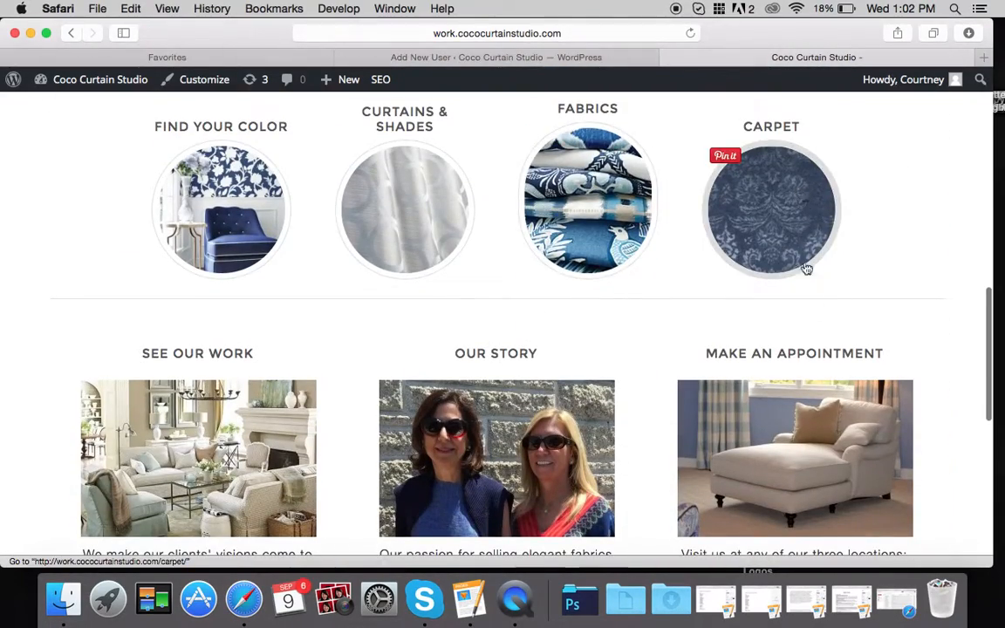
{"action": "scroll", "coordinate": [803, 279], "scroll_direction": "down", "scroll_amount": 2}
{"action": "scroll", "coordinate": [199, 340], "scroll_direction": "down", "scroll_amount": 5}
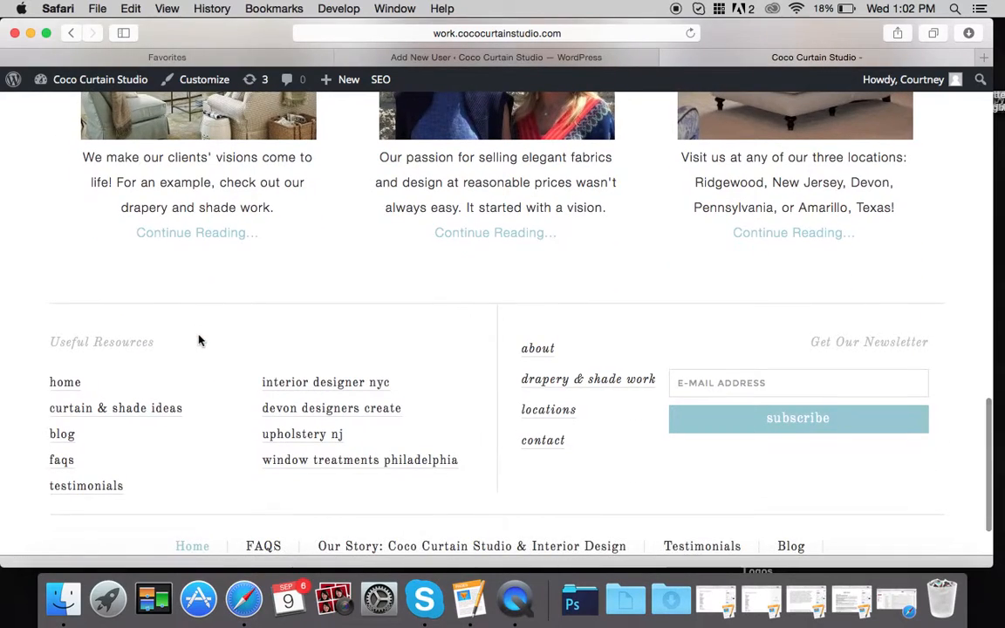
{"action": "scroll", "coordinate": [199, 341], "scroll_direction": "up", "scroll_amount": 20}
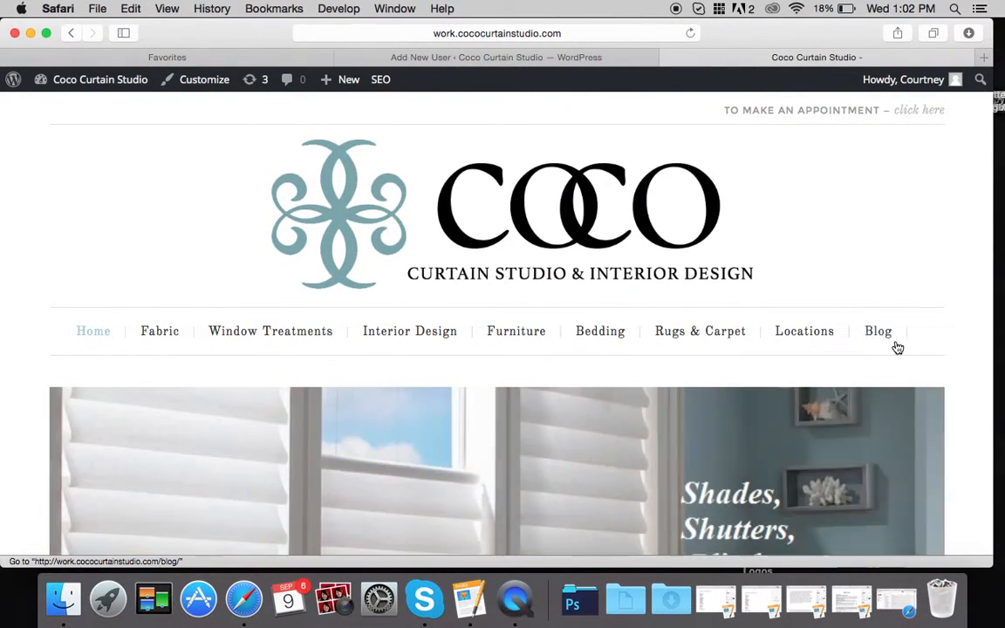
{"action": "left_click", "coordinate": [881, 341]}
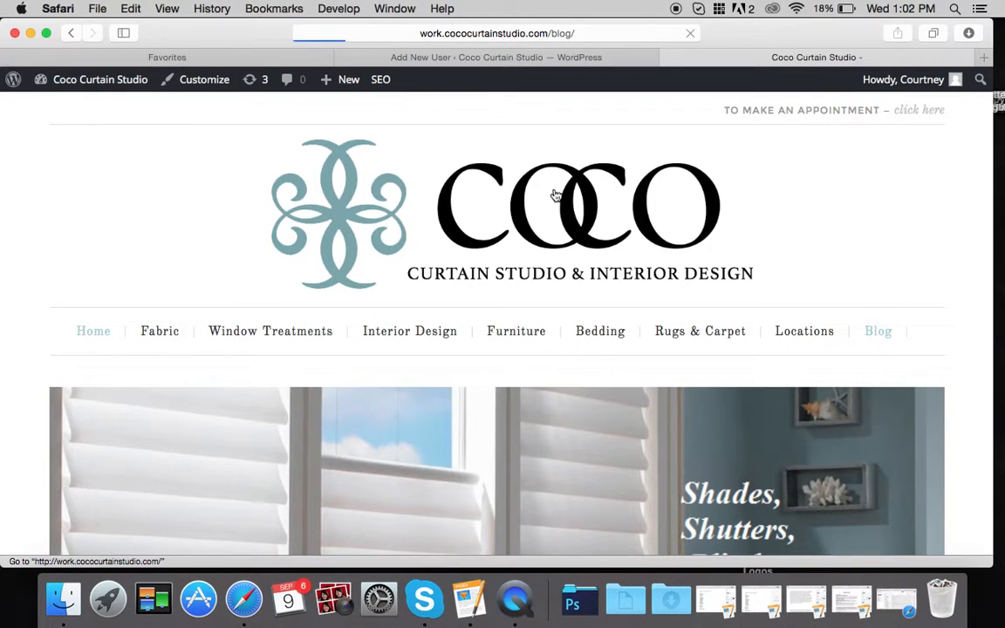
{"action": "scroll", "coordinate": [231, 224], "scroll_direction": "down", "scroll_amount": 5}
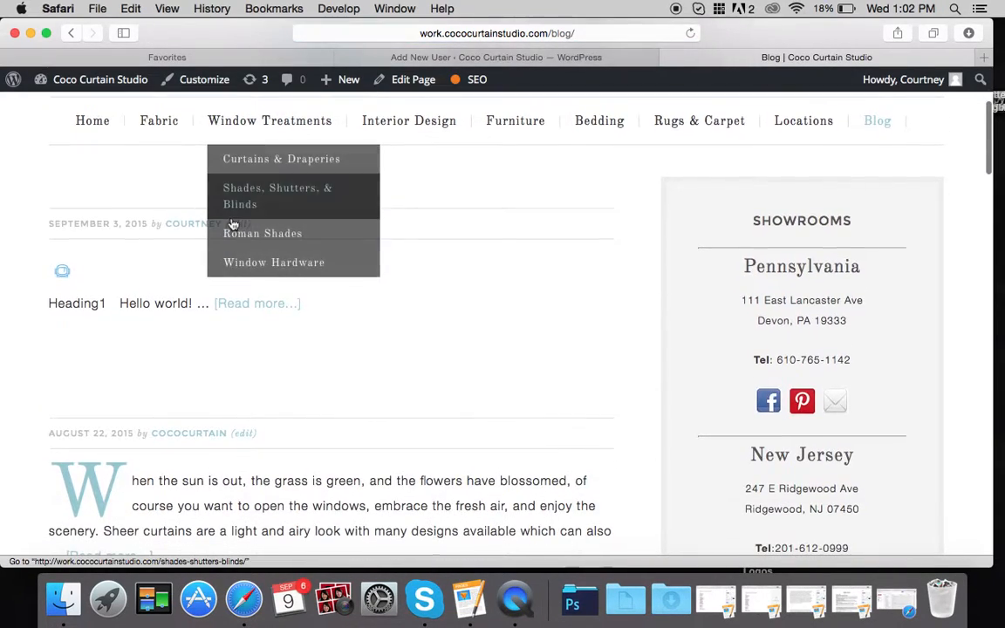
{"action": "scroll", "coordinate": [141, 314], "scroll_direction": "down", "scroll_amount": 4}
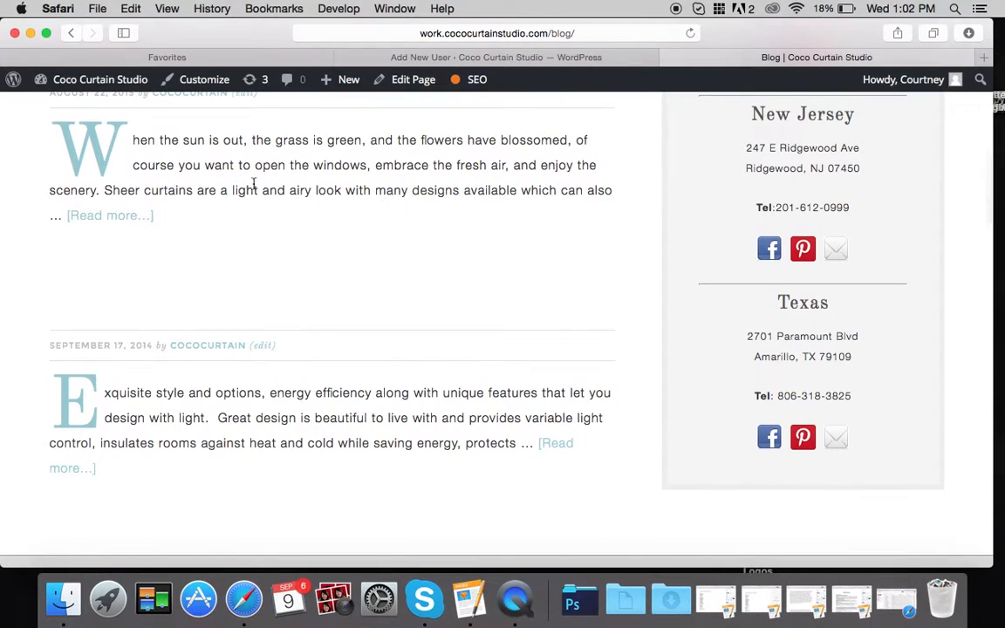
{"action": "left_click", "coordinate": [119, 222]}
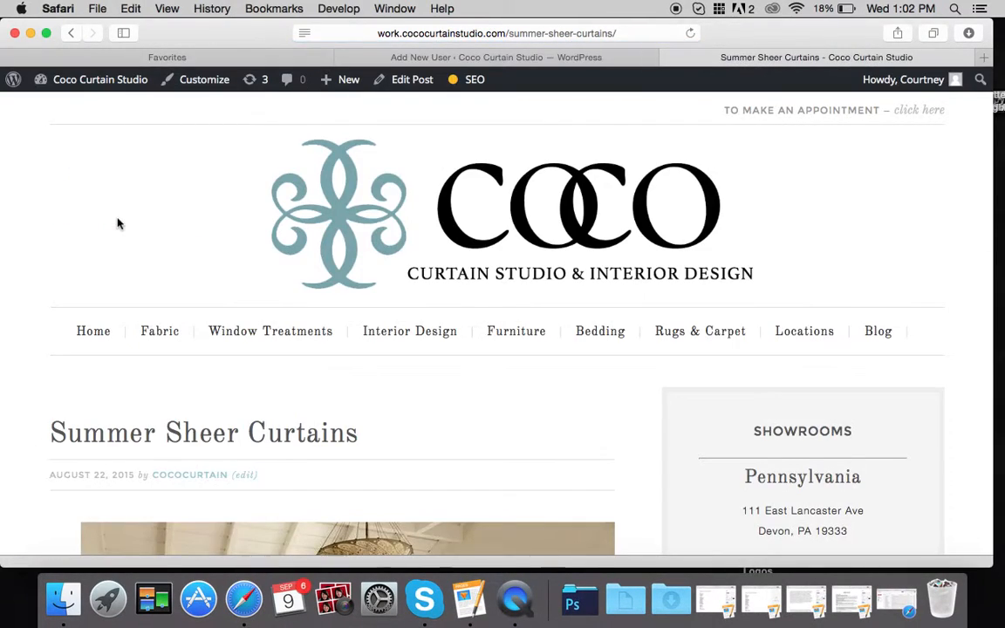
{"action": "scroll", "coordinate": [117, 223], "scroll_direction": "down", "scroll_amount": 4}
{"action": "scroll", "coordinate": [118, 223], "scroll_direction": "down", "scroll_amount": 5}
{"action": "scroll", "coordinate": [117, 223], "scroll_direction": "up", "scroll_amount": 9}
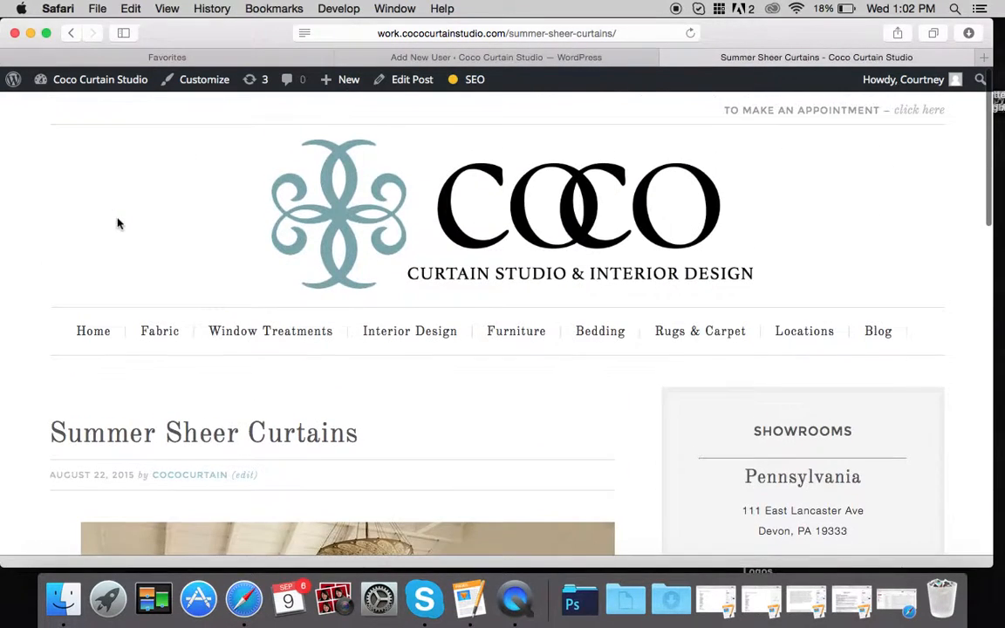
{"action": "left_click", "coordinate": [99, 332]}
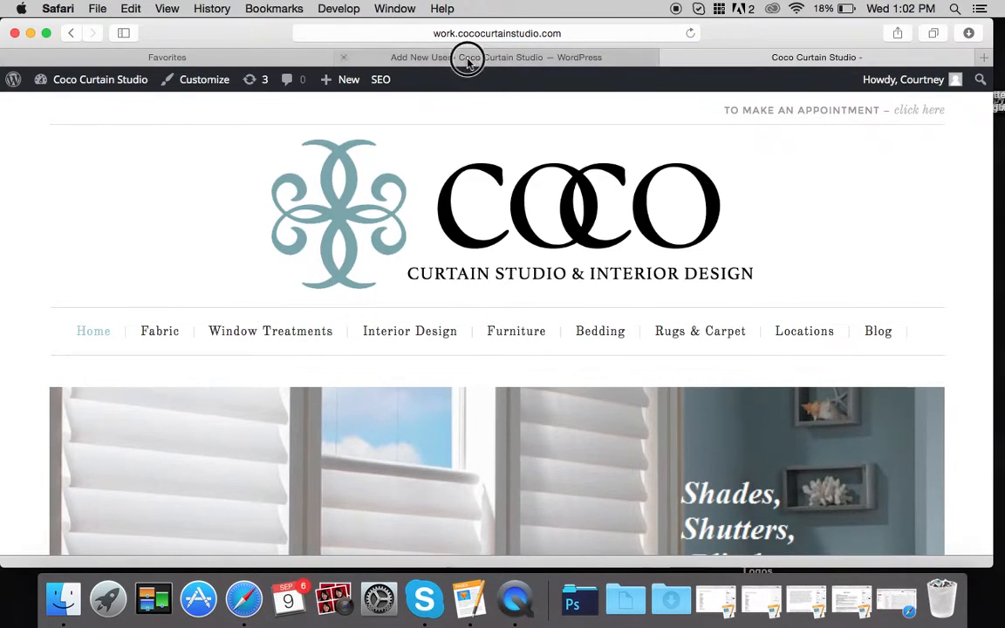
- Leave the unsaved Add New User form and scroll the All Pages list of 53 pages
{"action": "left_click", "coordinate": [468, 58]}
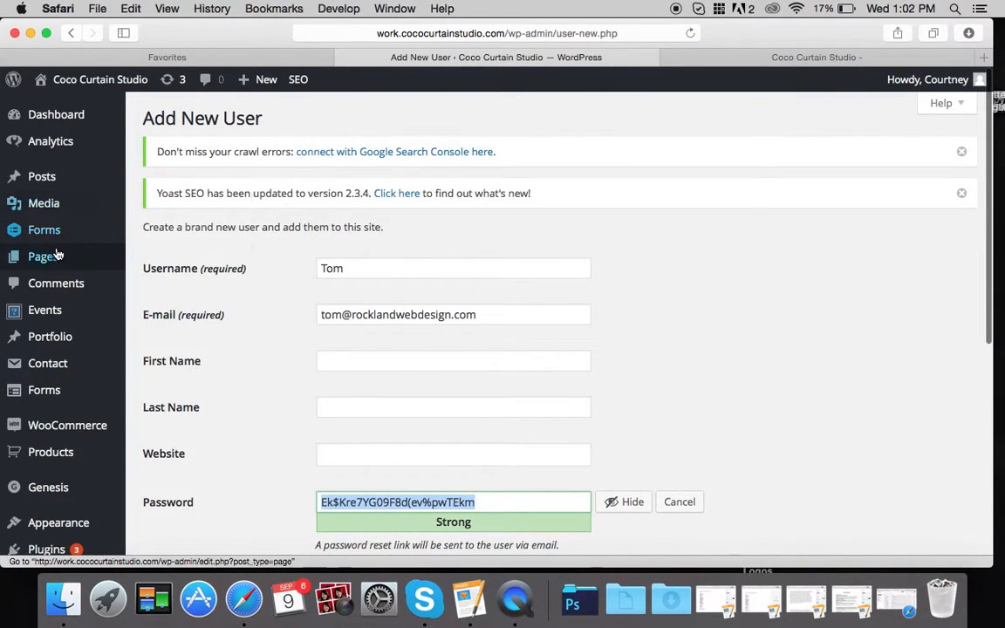
{"action": "mouse_move", "coordinate": [51, 255]}
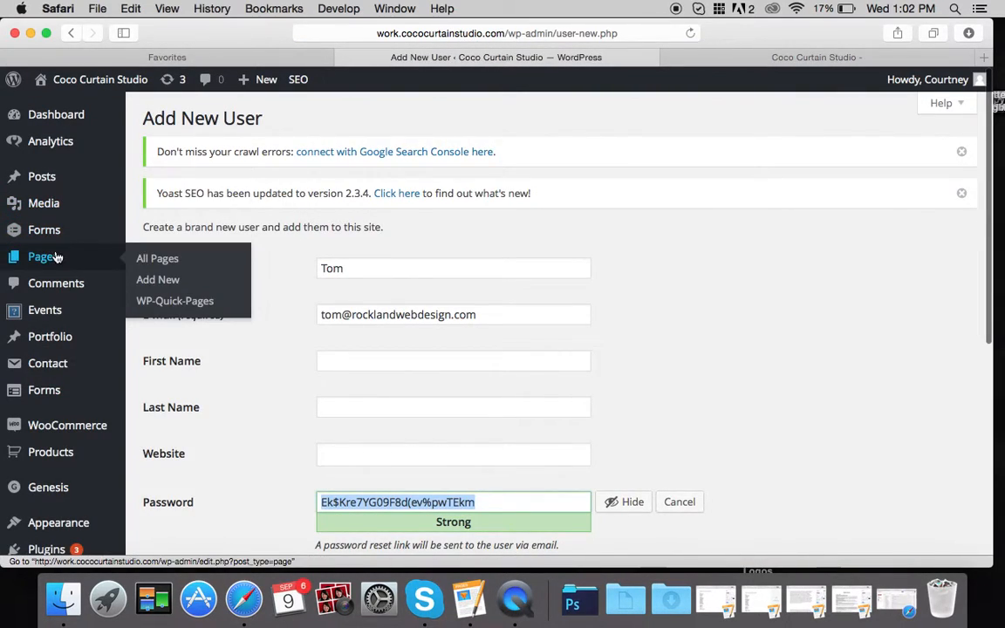
{"action": "left_click", "coordinate": [158, 259]}
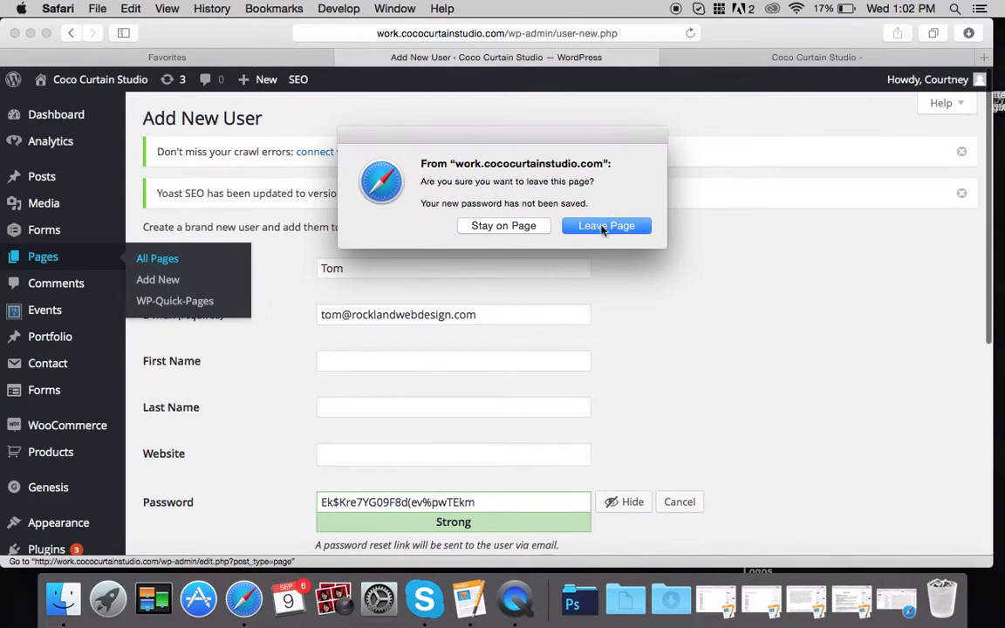
{"action": "left_click", "coordinate": [604, 227]}
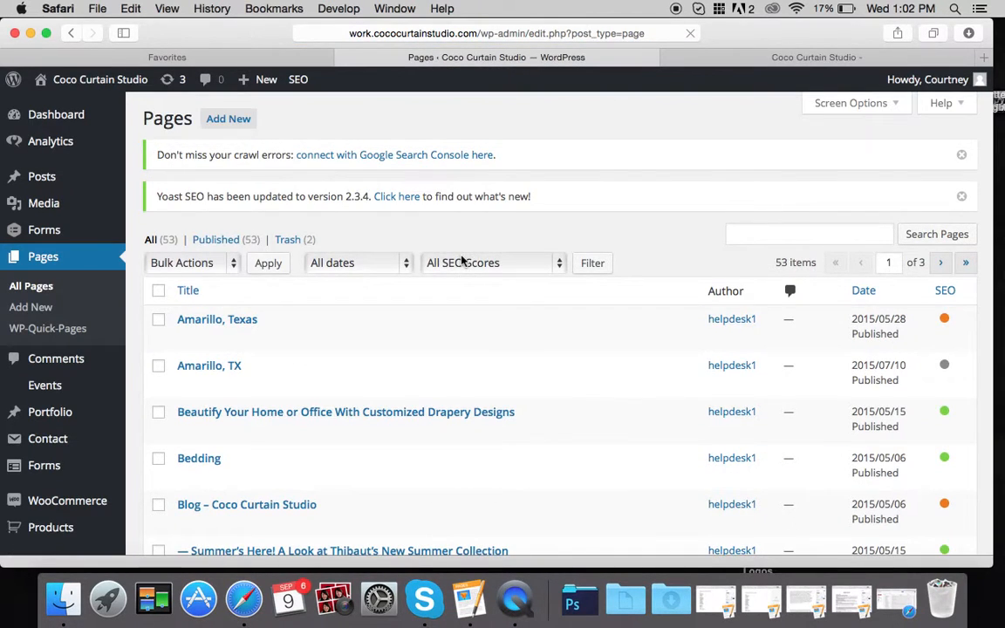
{"action": "scroll", "coordinate": [463, 261], "scroll_direction": "down", "scroll_amount": 15}
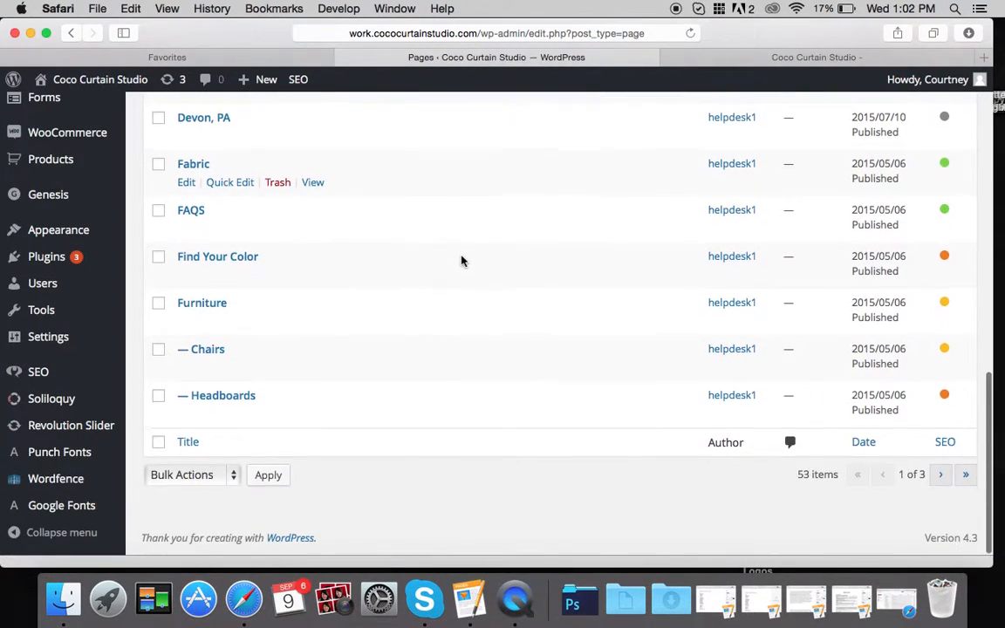
{"action": "scroll", "coordinate": [462, 261], "scroll_direction": "up", "scroll_amount": 15}
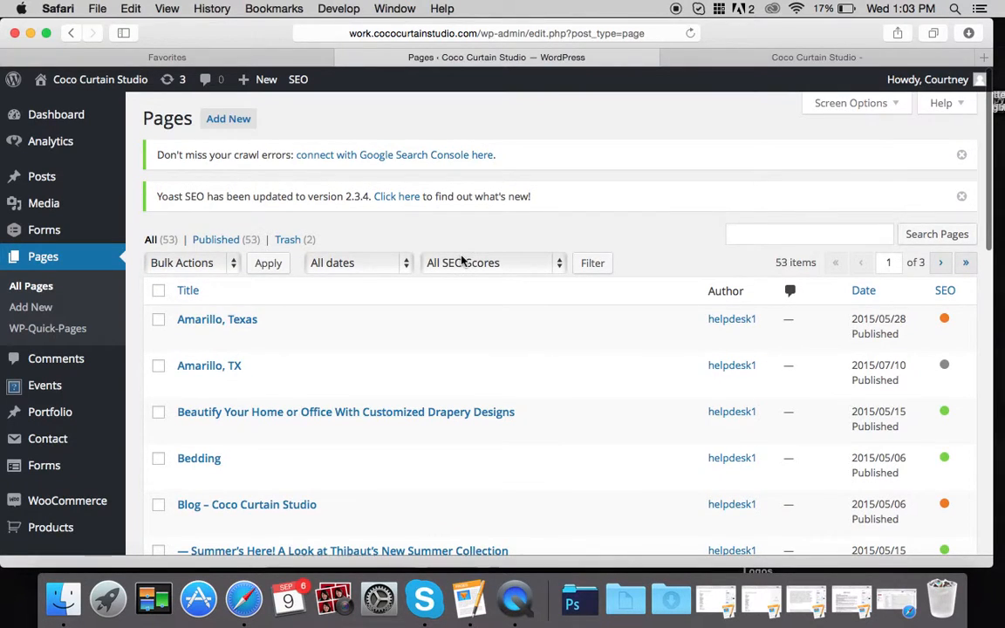
{"action": "scroll", "coordinate": [462, 261], "scroll_direction": "down", "scroll_amount": 15}
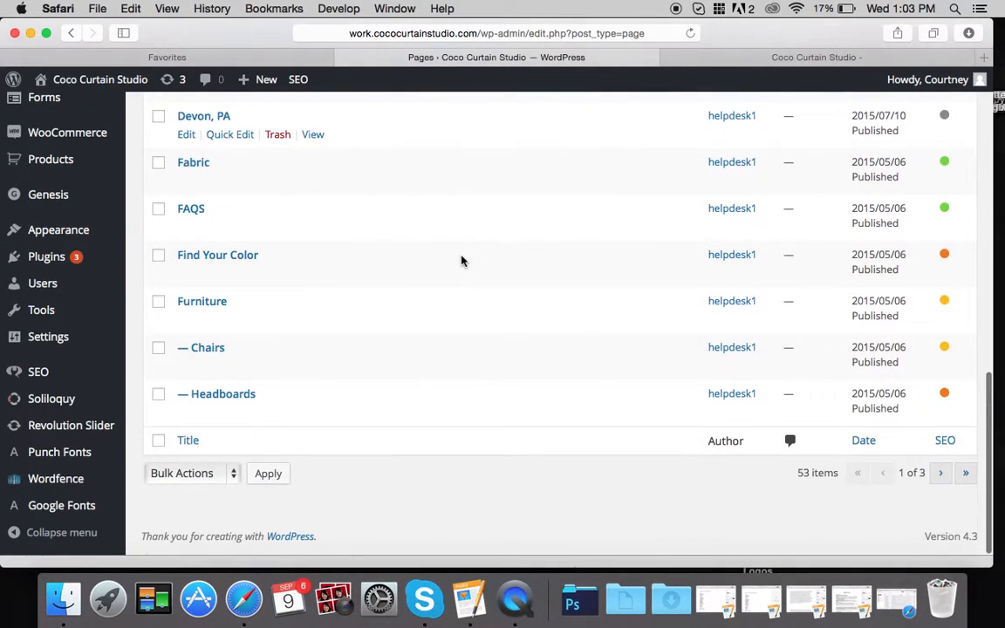
{"action": "scroll", "coordinate": [462, 261], "scroll_direction": "up", "scroll_amount": 15}
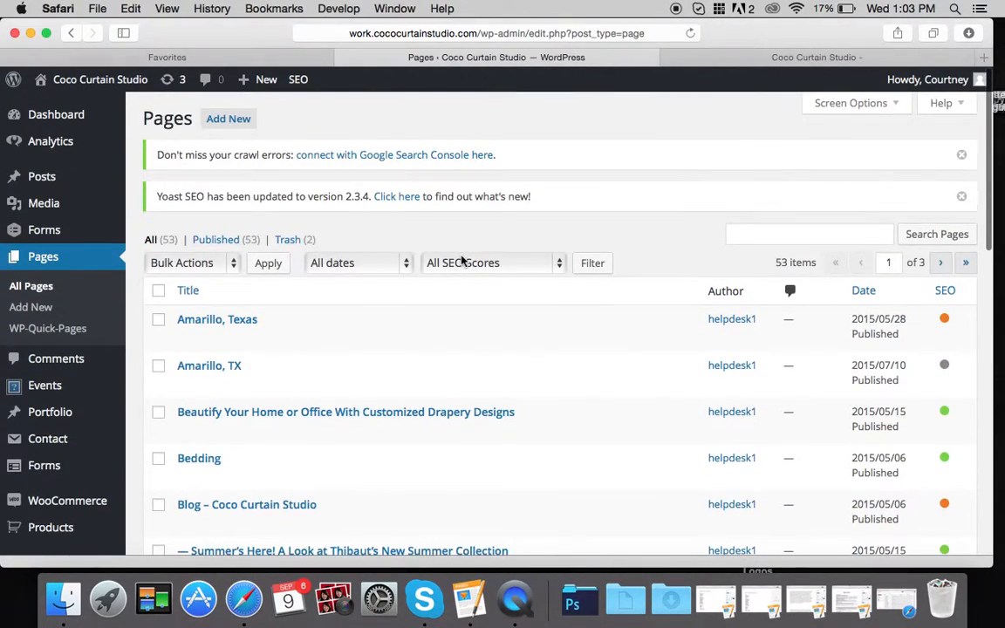
- Add a new page titled 'Test1' and place the cursor in its empty body
{"action": "left_click", "coordinate": [230, 121]}
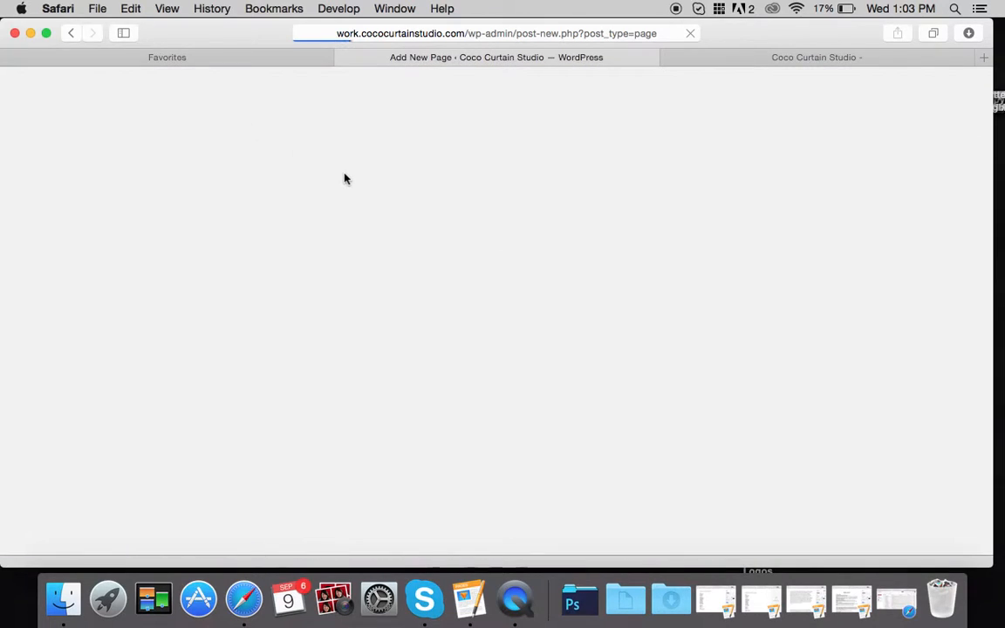
{"action": "scroll", "coordinate": [345, 179], "scroll_direction": "down", "scroll_amount": 15}
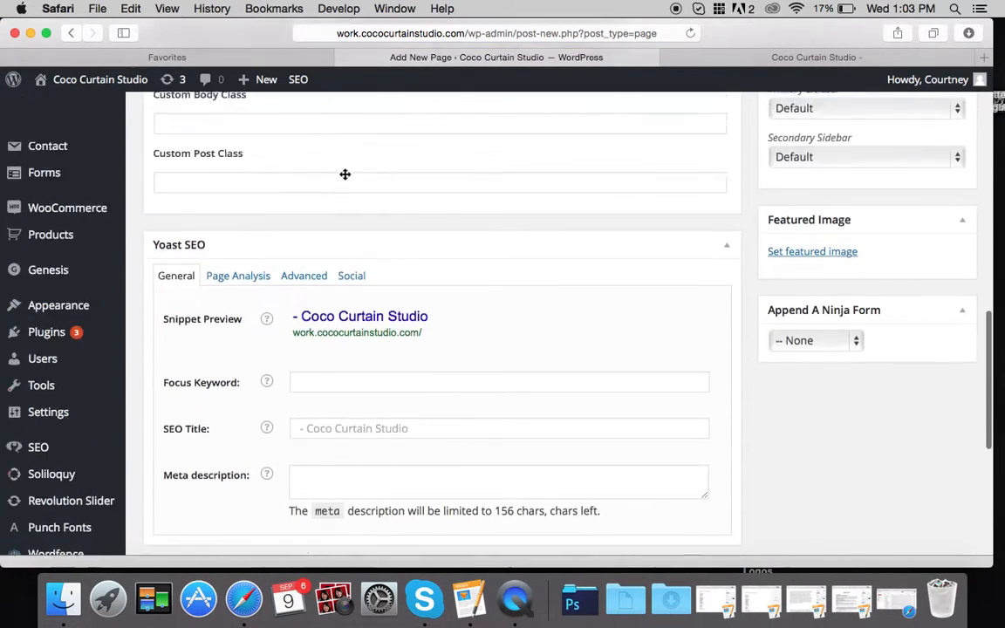
{"action": "scroll", "coordinate": [344, 178], "scroll_direction": "up", "scroll_amount": 20}
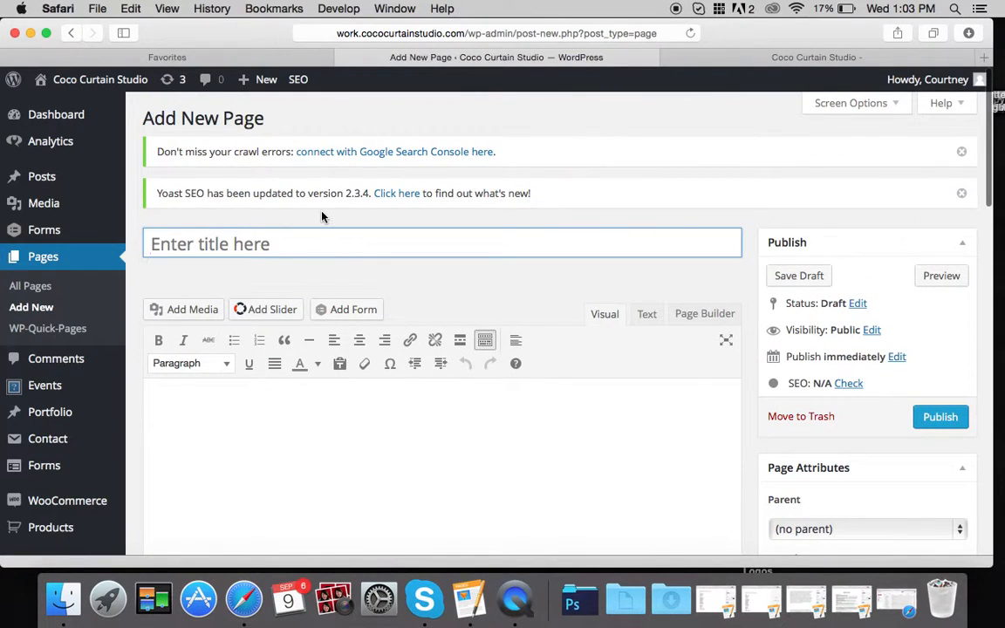
{"action": "type", "text": "Test1"}
{"action": "scroll", "coordinate": [375, 325], "scroll_direction": "down", "scroll_amount": 3}
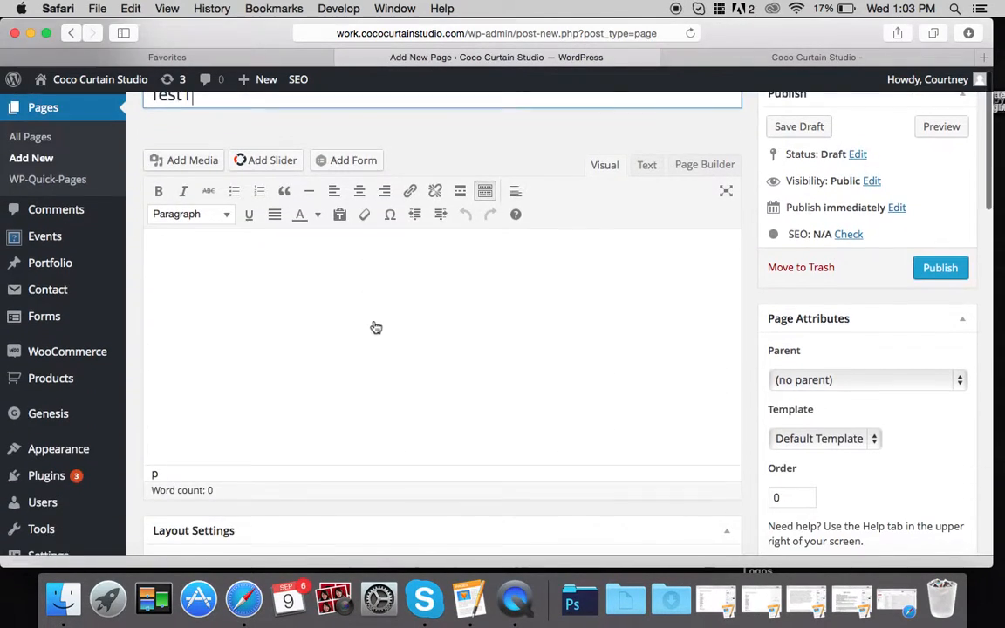
{"action": "scroll", "coordinate": [242, 234], "scroll_direction": "up", "scroll_amount": 3}
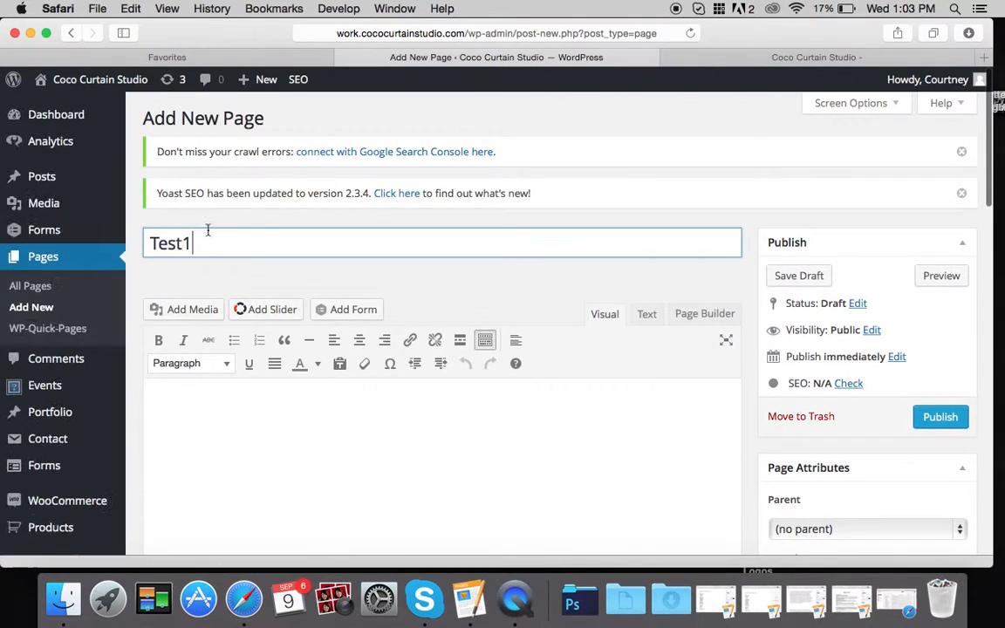
{"action": "scroll", "coordinate": [262, 236], "scroll_direction": "down", "scroll_amount": 3}
{"action": "left_click", "coordinate": [223, 307]}
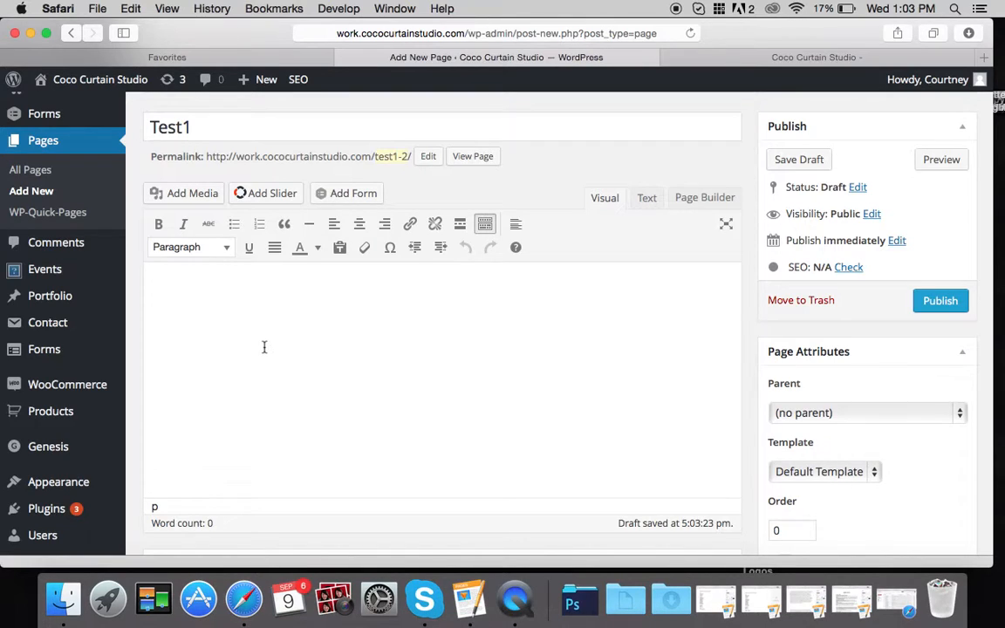
- Add a Heading 1 line reading 'Heading 1' and start a new line
{"action": "left_click", "coordinate": [179, 247]}
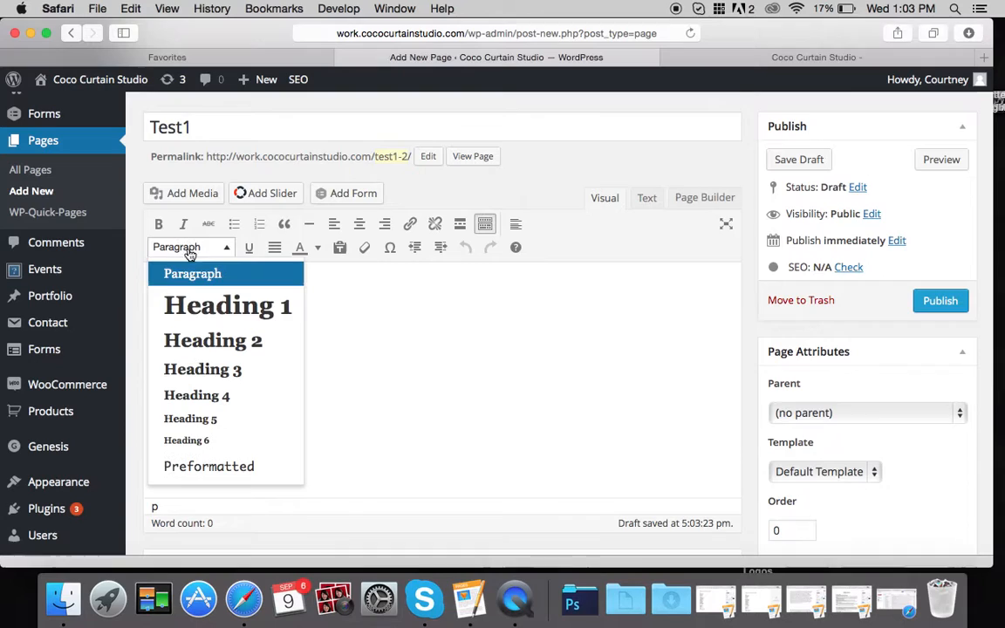
{"action": "left_click", "coordinate": [179, 304]}
{"action": "type", "text": "Heading 1"}
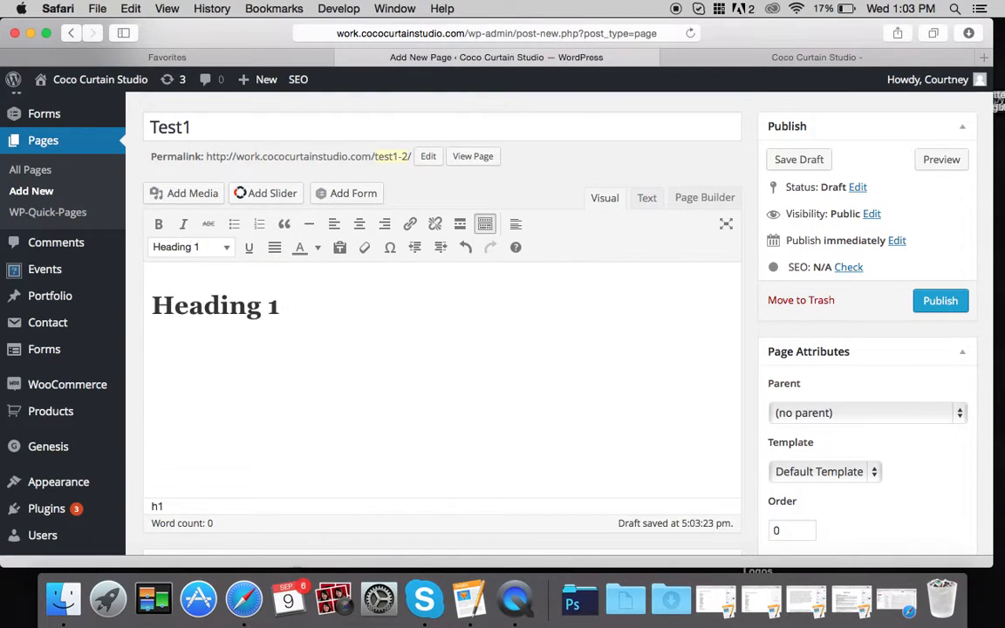
{"action": "key", "text": "Return"}
- Keep Paragraph format and type 'ruiuebrur Hell' on the next line
{"action": "left_click", "coordinate": [183, 248]}
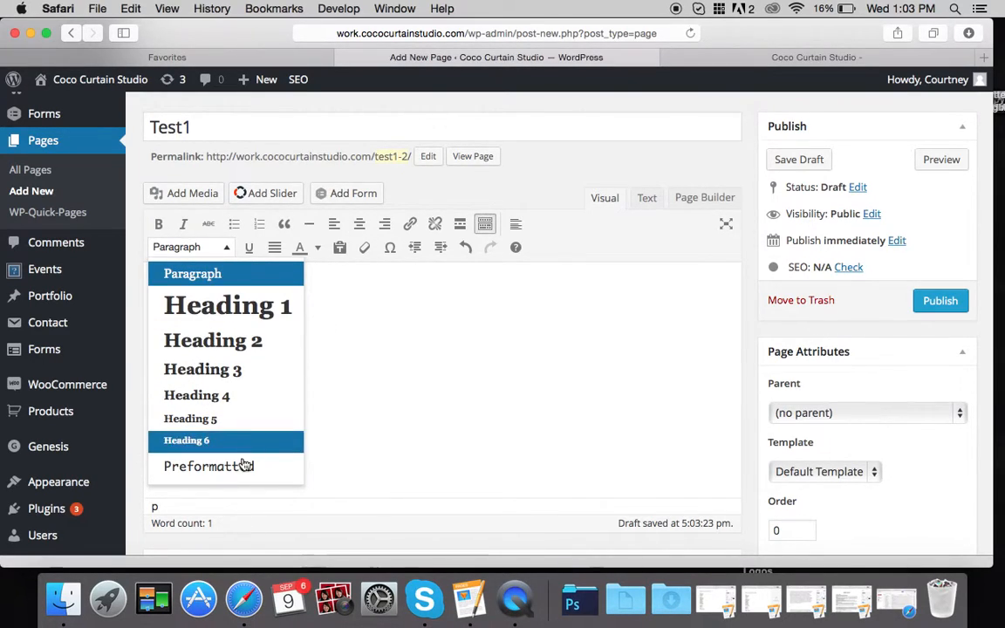
{"action": "left_click", "coordinate": [369, 353]}
{"action": "type", "text": "ruiuebrur"}
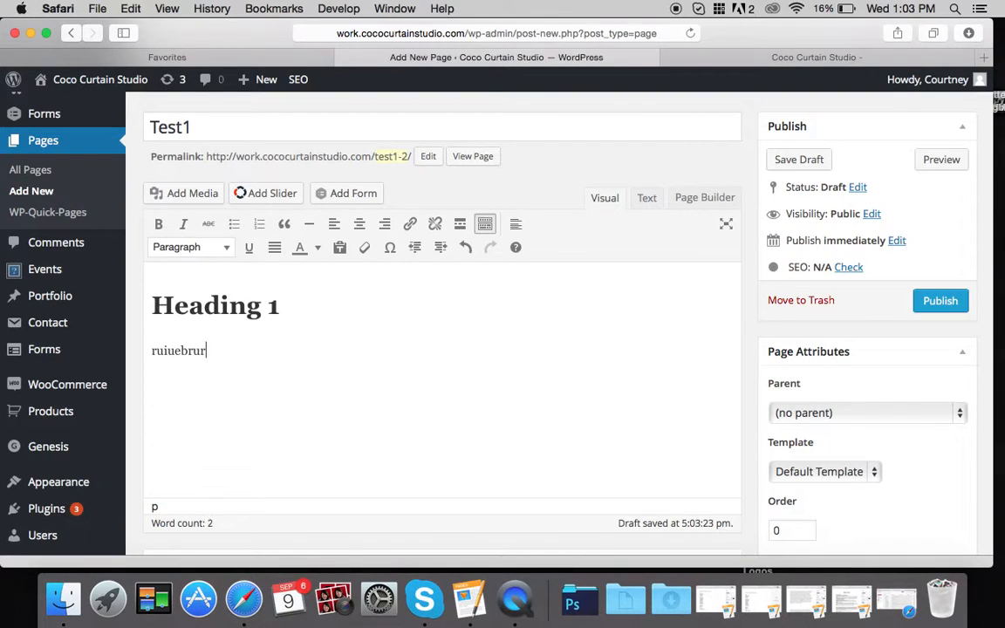
{"action": "type", "text": " Hello world!"}
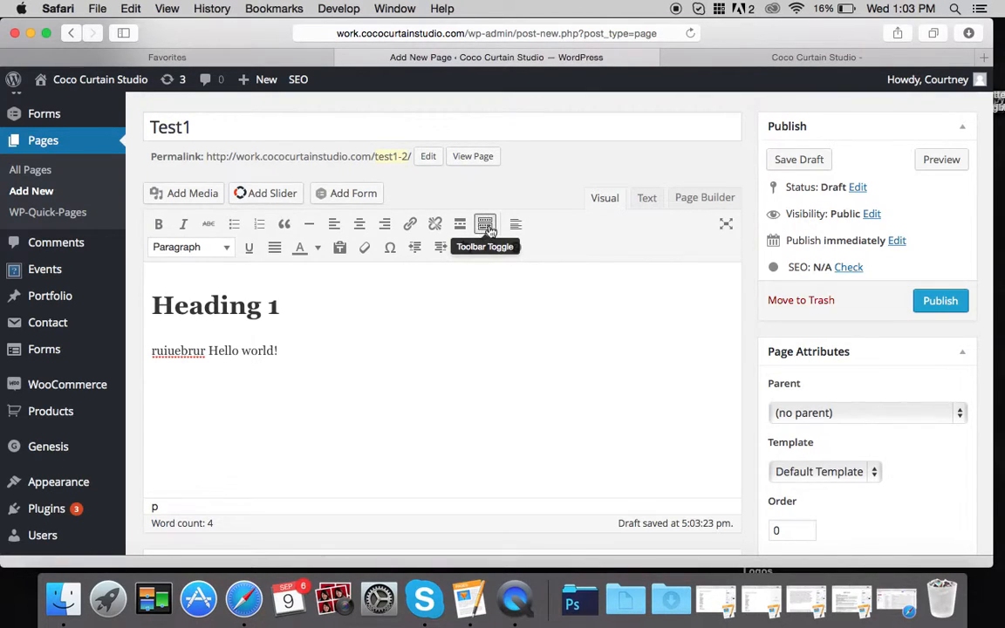
- Toggle the extra formatting toolbar row, and view the HTML in Text before returning to Visual
{"action": "left_click", "coordinate": [486, 225]}
{"action": "left_click", "coordinate": [486, 225]}
{"action": "left_click", "coordinate": [486, 225]}
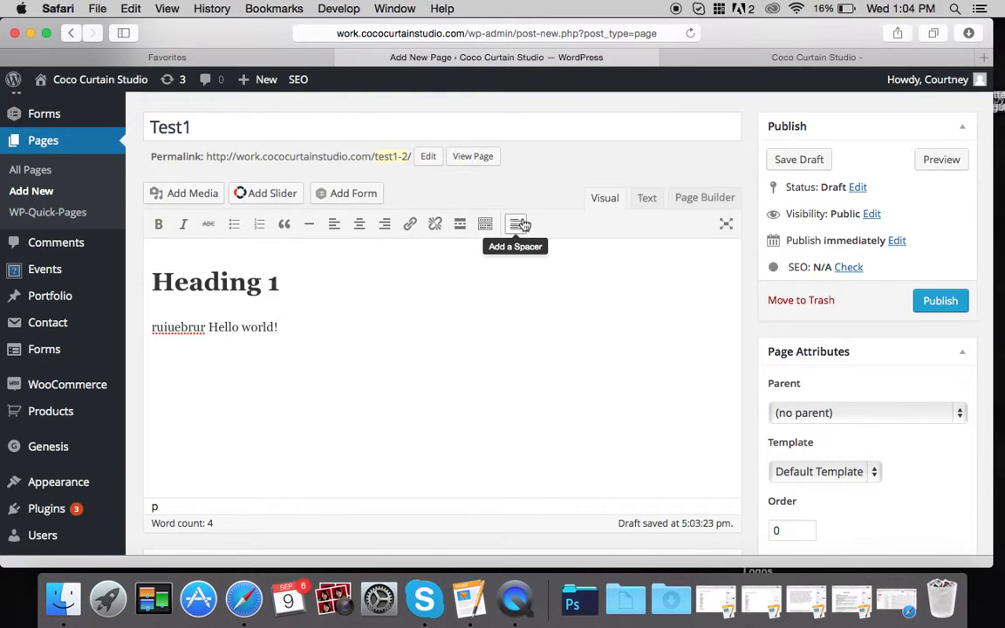
{"action": "left_click", "coordinate": [485, 224]}
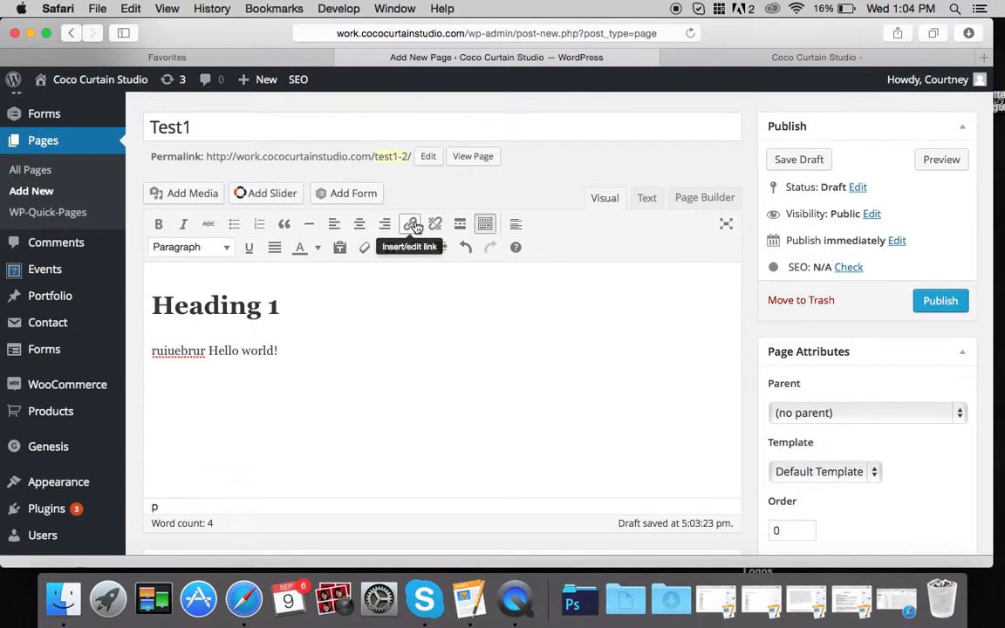
{"action": "left_click", "coordinate": [645, 199]}
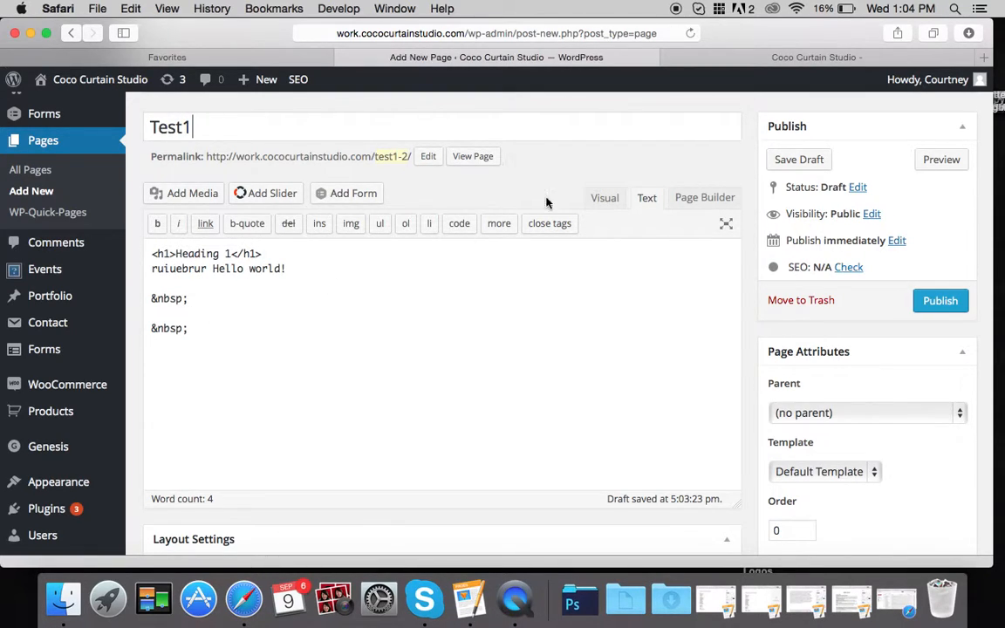
{"action": "left_click", "coordinate": [604, 197]}
- Add a blank line after Hello world! and bring up the Add Media library
{"action": "left_click", "coordinate": [287, 350]}
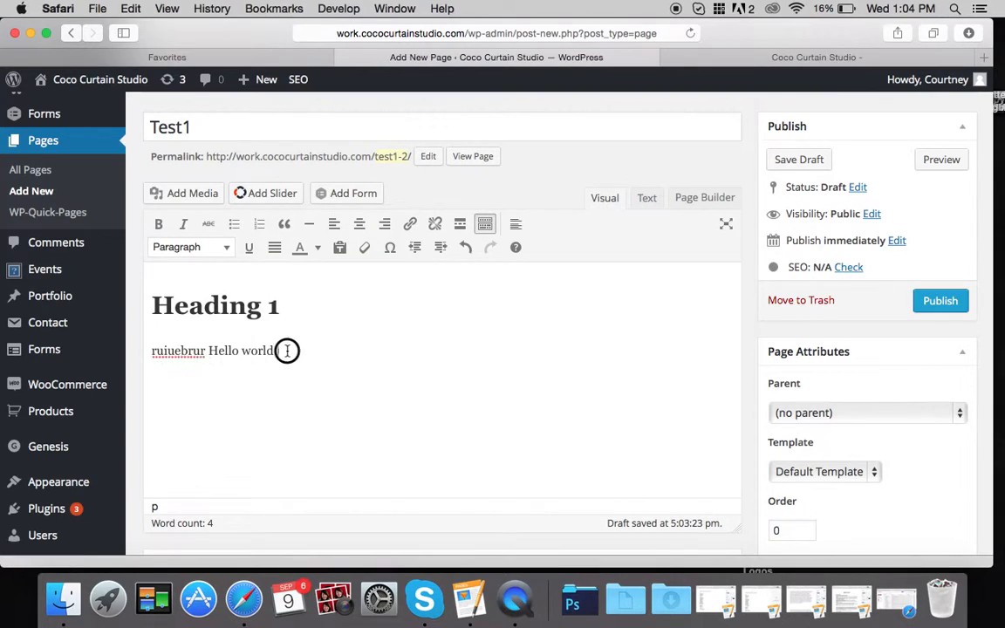
{"action": "key", "text": "Return"}
{"action": "key", "text": "Return"}
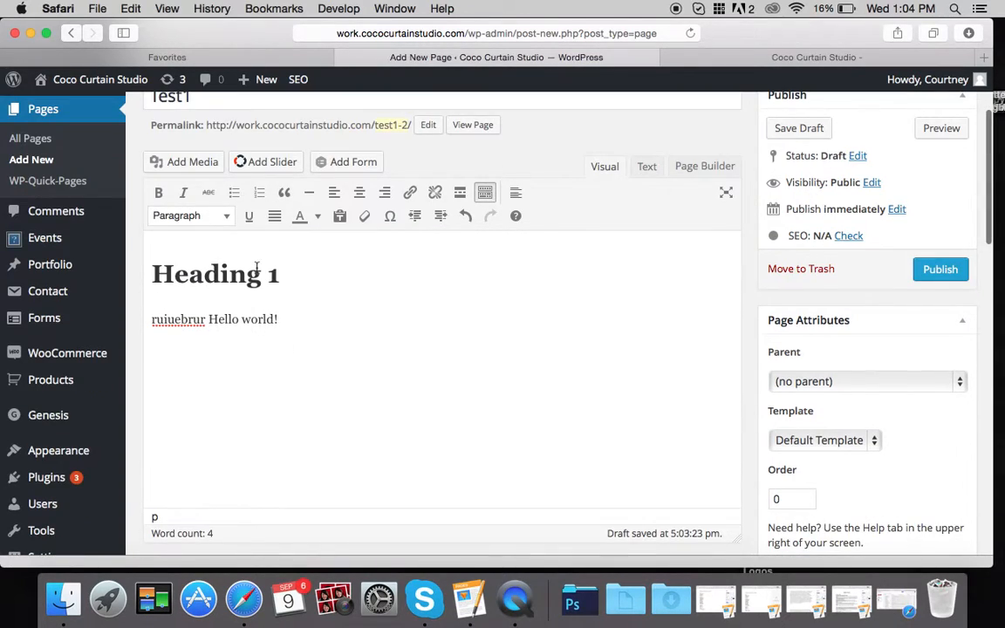
{"action": "left_click", "coordinate": [188, 167]}
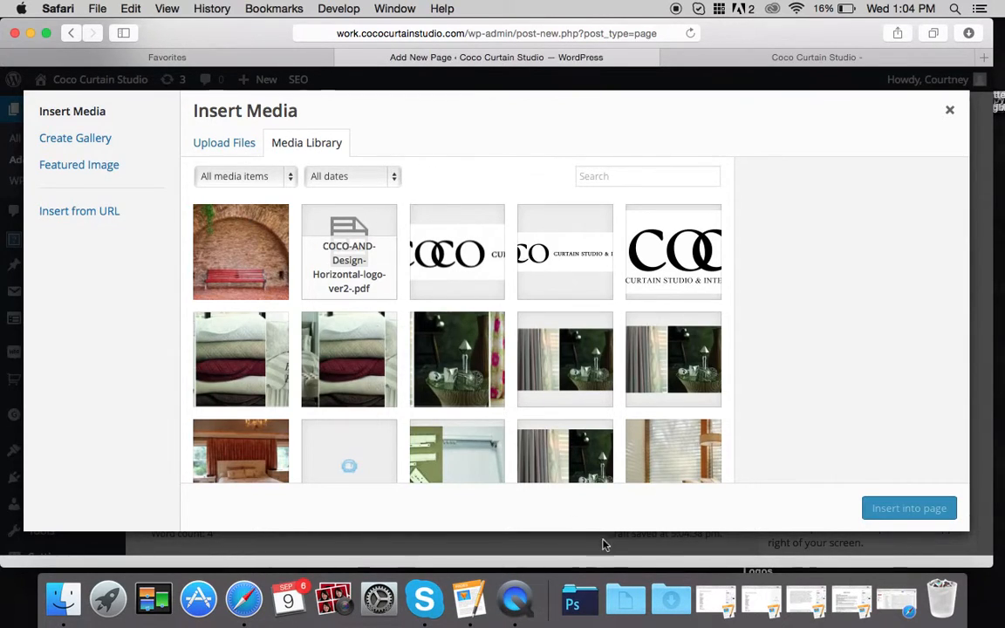
- Select the red bench image in the Media Library
{"action": "left_click", "coordinate": [671, 598]}
{"action": "left_click_drag", "start_coordinate": [673, 539], "coordinate": [673, 605]}
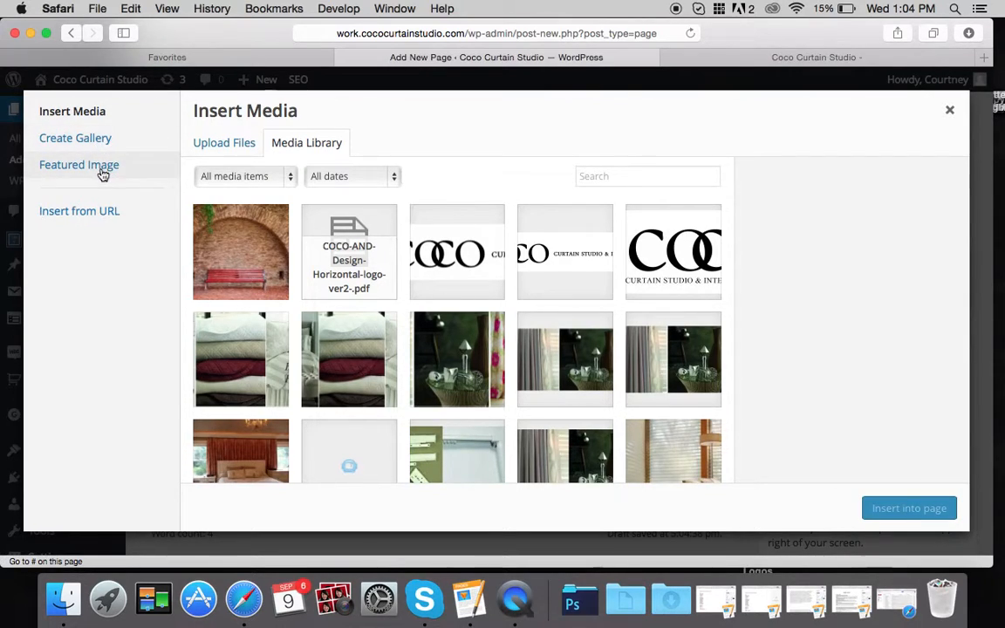
{"action": "left_click", "coordinate": [224, 258]}
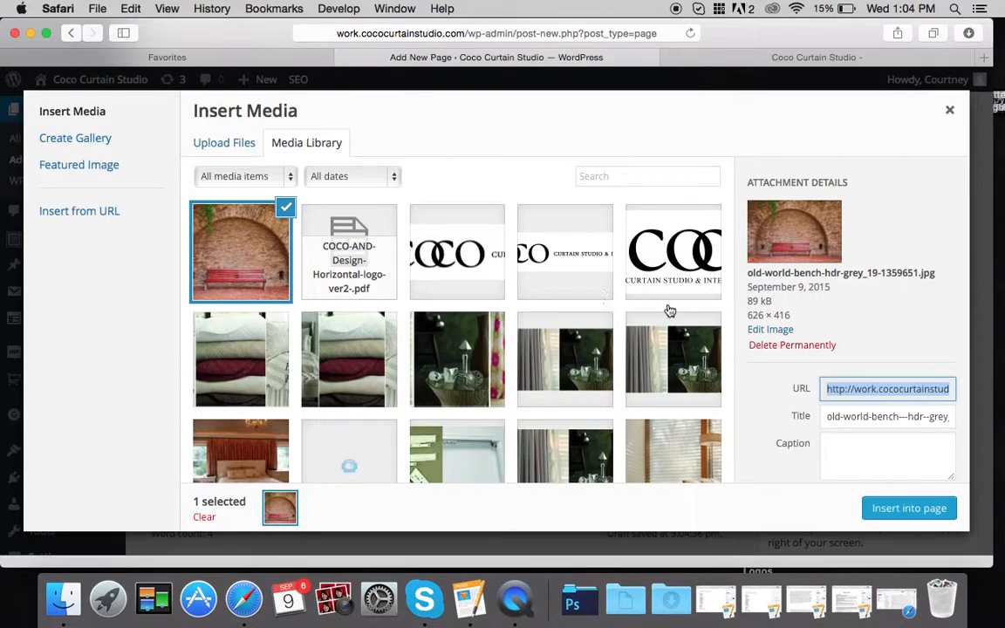
{"action": "scroll", "coordinate": [855, 340], "scroll_direction": "down", "scroll_amount": 4}
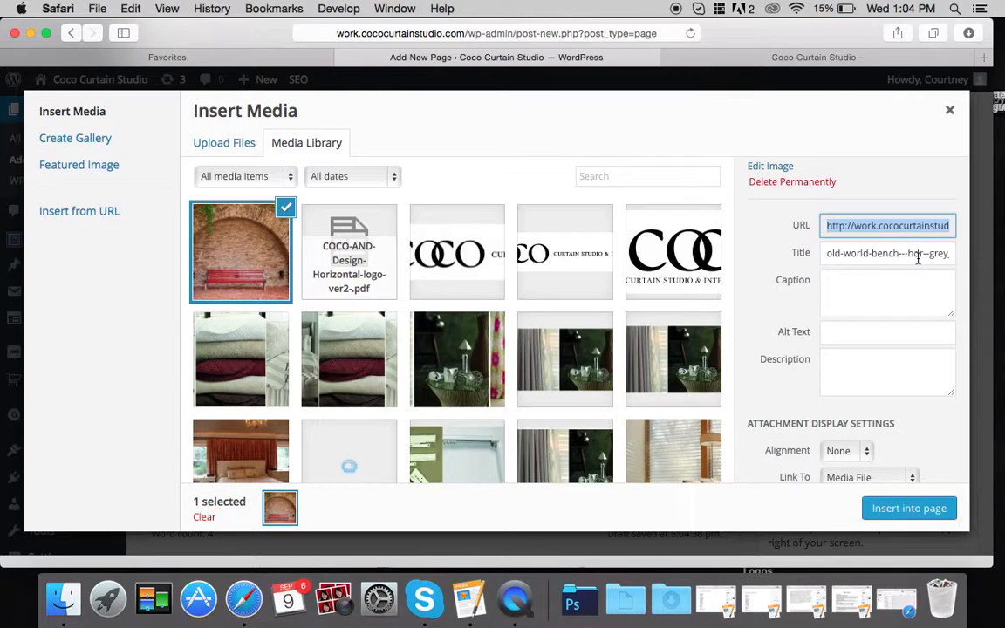
{"action": "scroll", "coordinate": [749, 309], "scroll_direction": "down", "scroll_amount": 2}
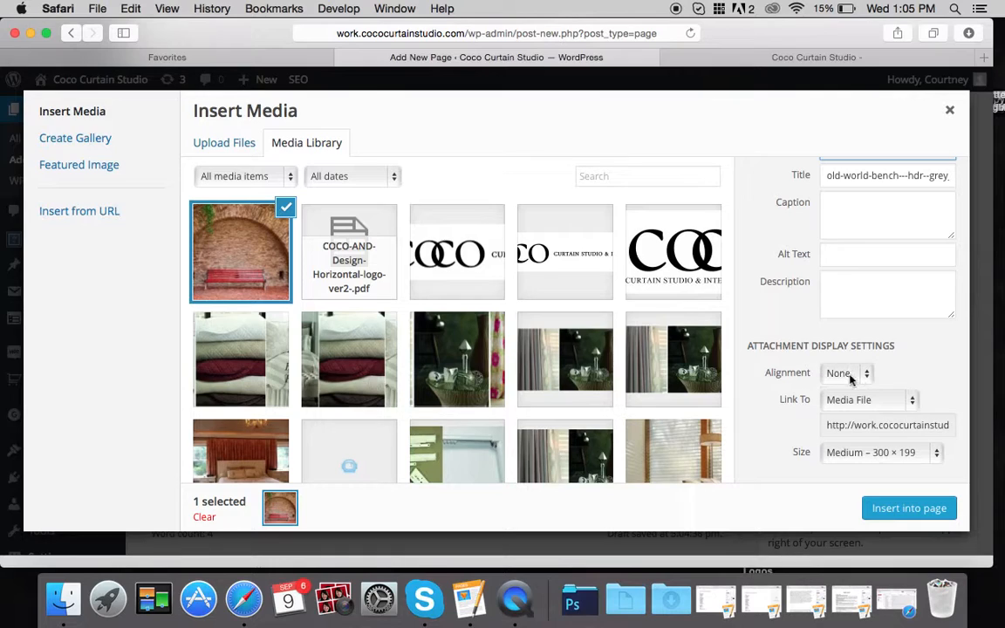
- Keep alignment None and link to Media File, set size Medium 300 × 199, and insert it
{"action": "left_click", "coordinate": [859, 377]}
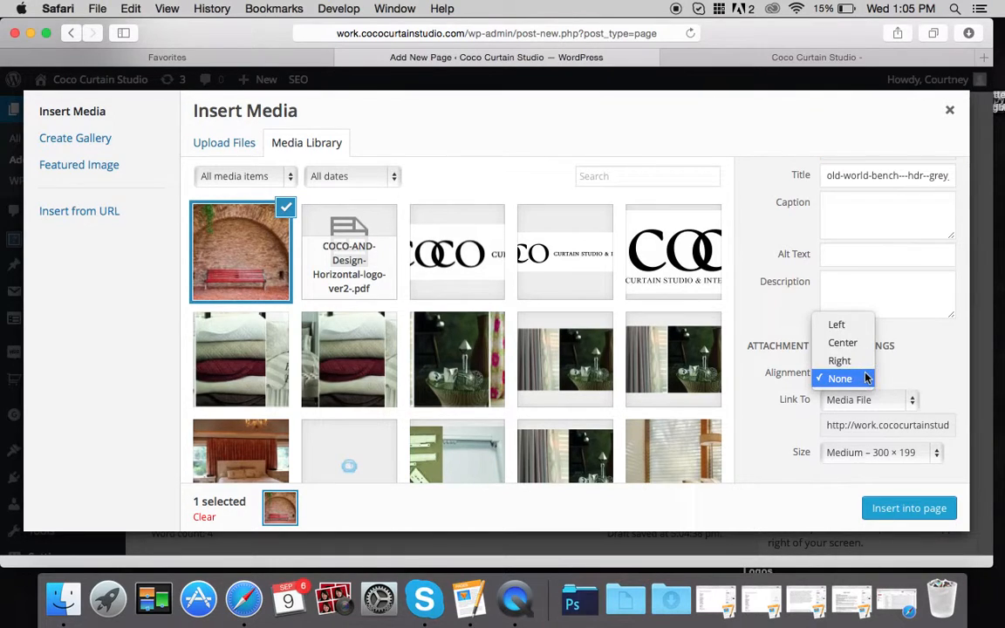
{"action": "left_click", "coordinate": [782, 411]}
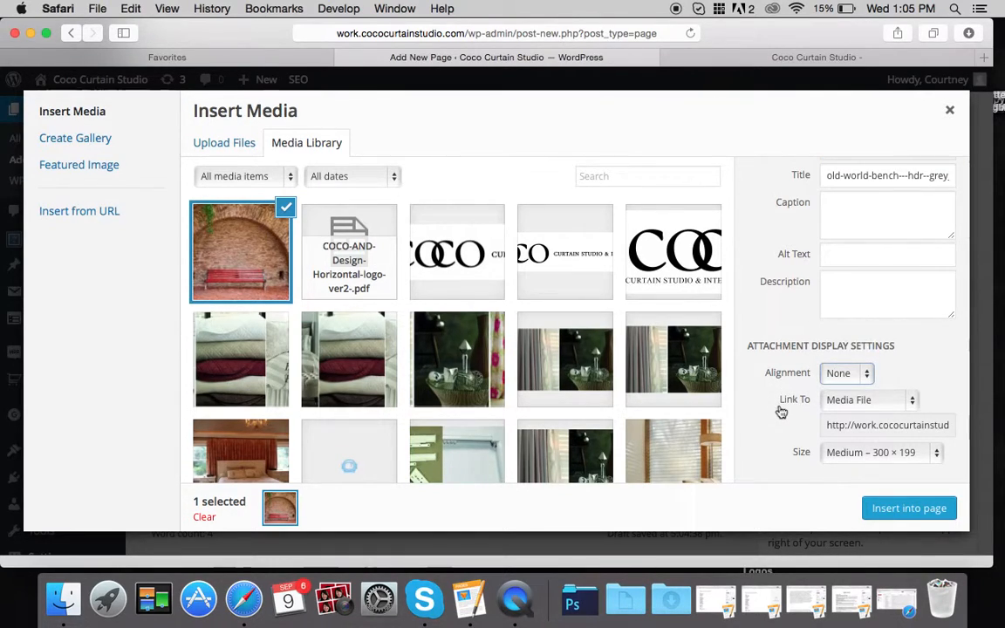
{"action": "left_click", "coordinate": [908, 403]}
{"action": "left_click", "coordinate": [778, 401]}
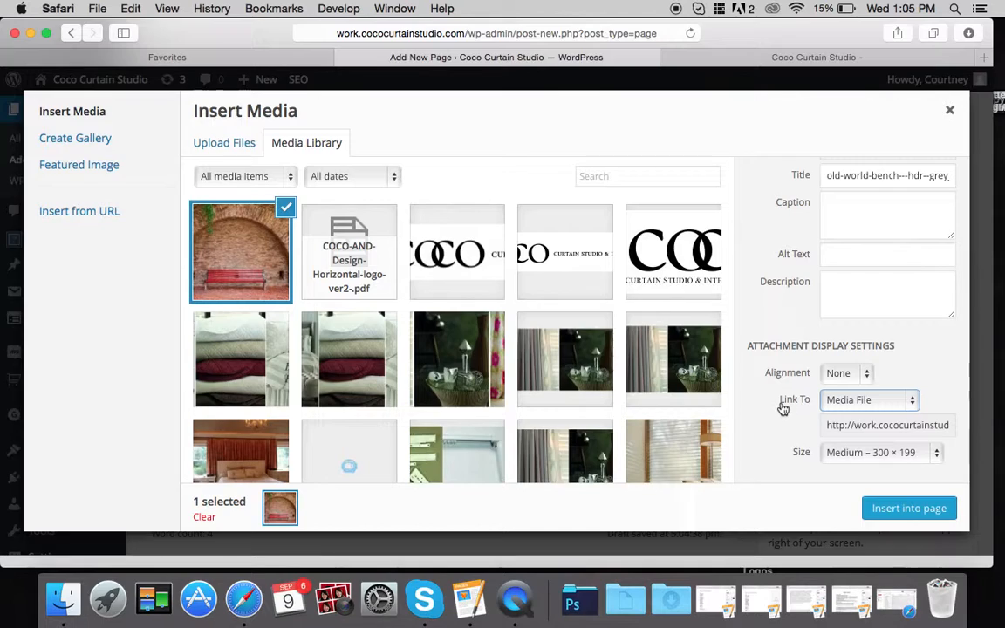
{"action": "left_click", "coordinate": [840, 427]}
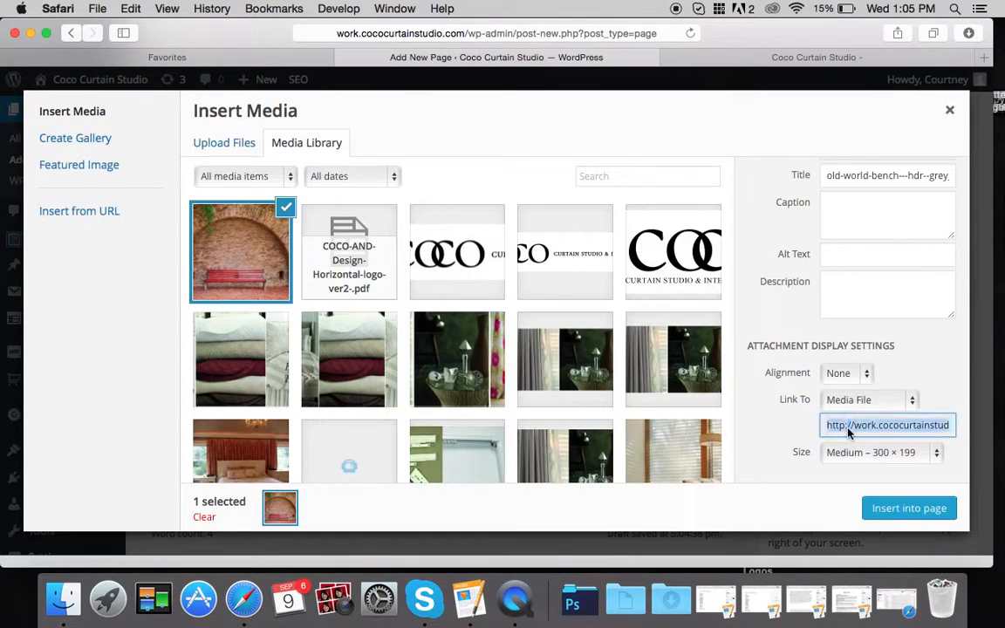
{"action": "left_click", "coordinate": [849, 427]}
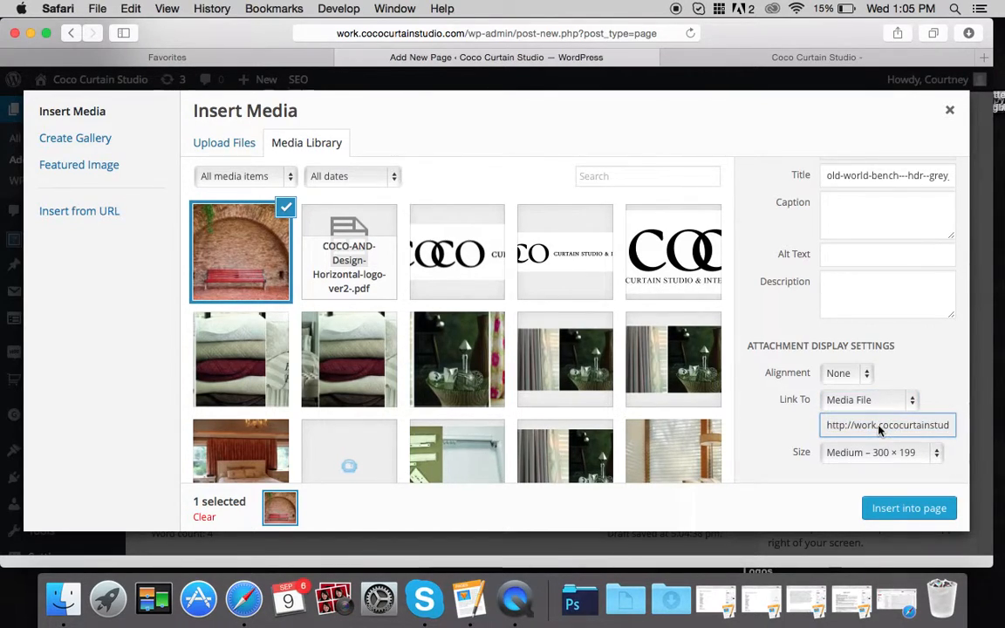
{"action": "left_click", "coordinate": [868, 399]}
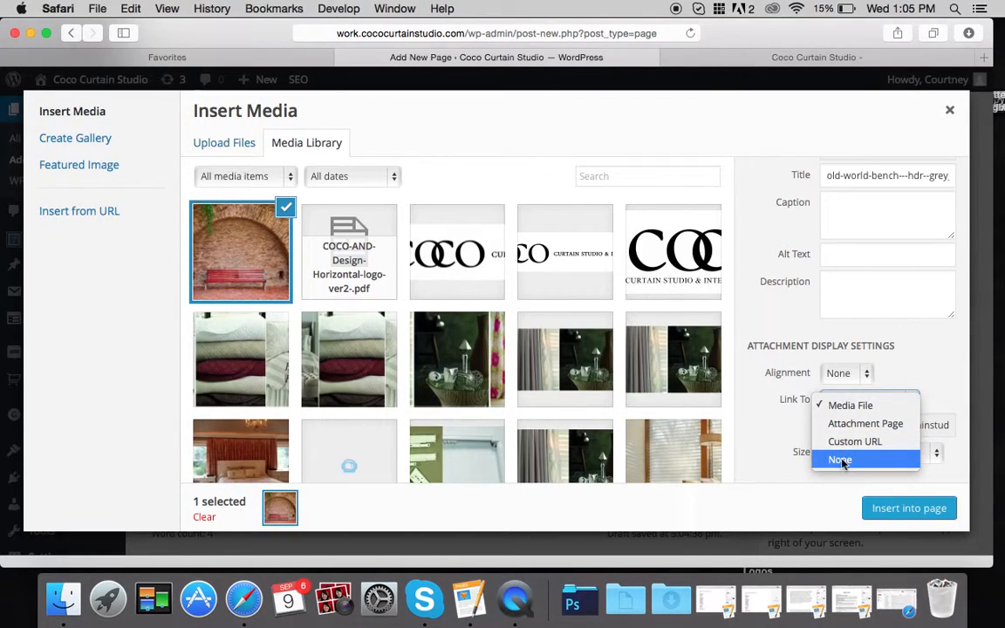
{"action": "left_click", "coordinate": [843, 405]}
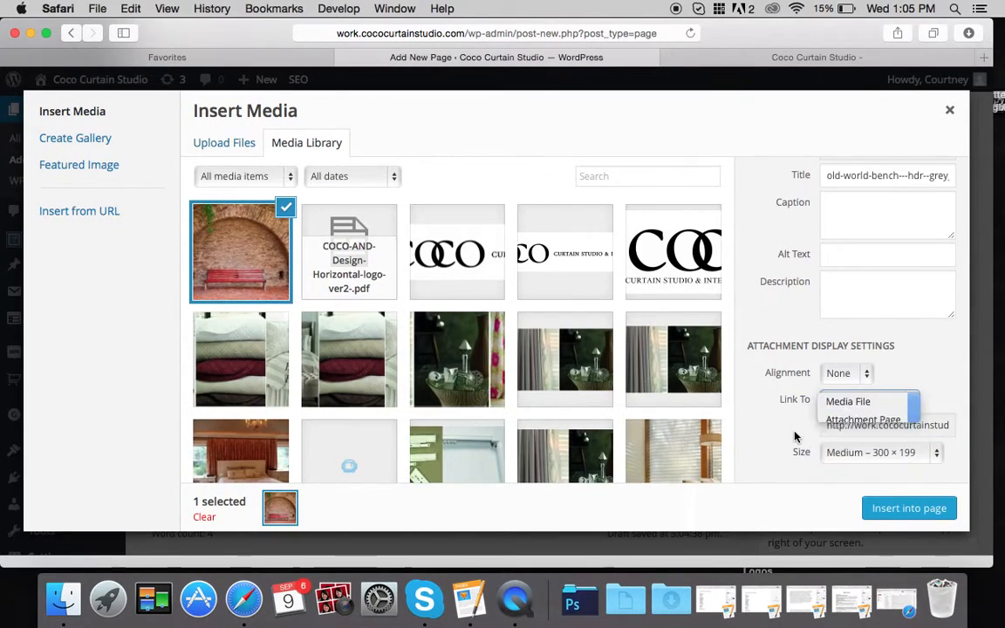
{"action": "left_click", "coordinate": [848, 456]}
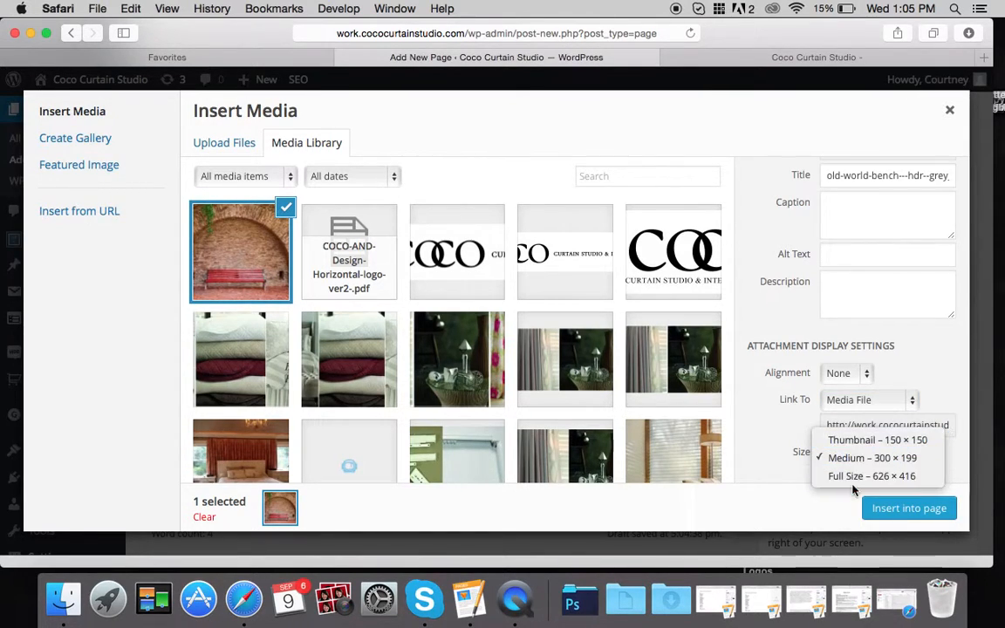
{"action": "left_click", "coordinate": [824, 459]}
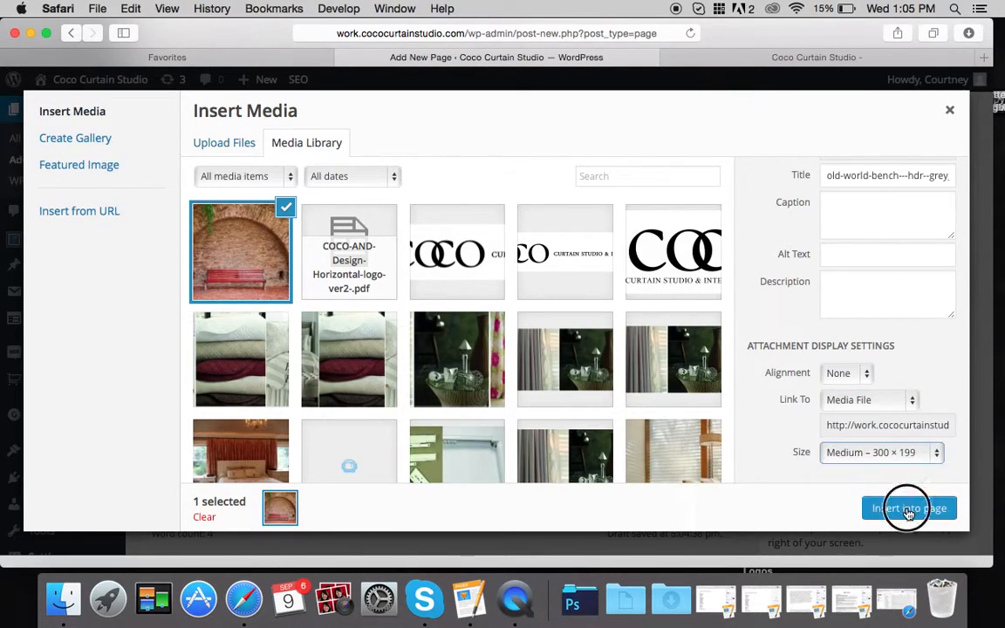
{"action": "left_click", "coordinate": [909, 509]}
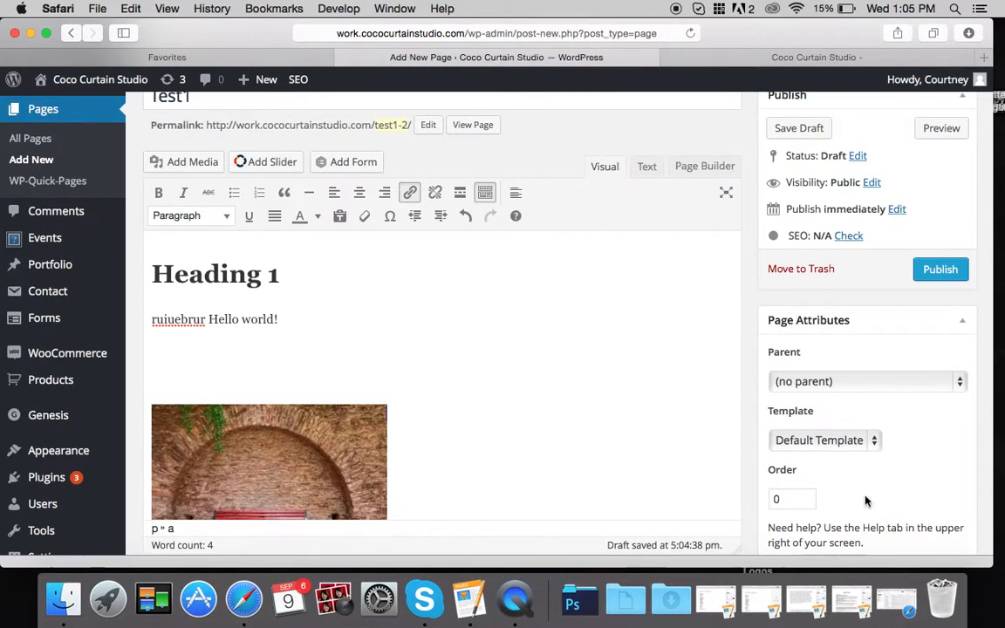
{"action": "scroll", "coordinate": [651, 395], "scroll_direction": "down", "scroll_amount": 5}
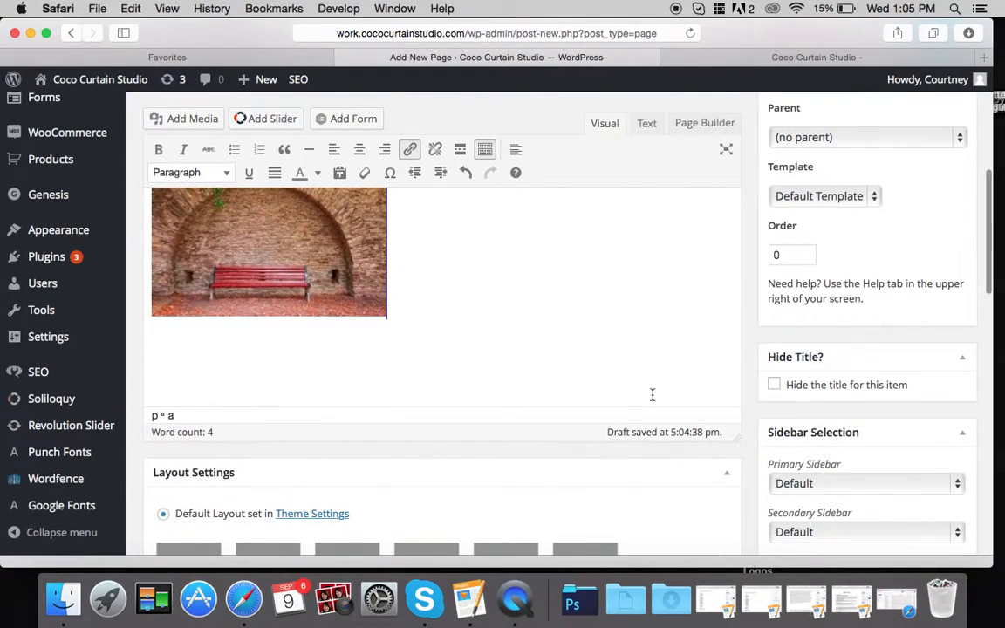
{"action": "scroll", "coordinate": [770, 352], "scroll_direction": "down", "scroll_amount": 5}
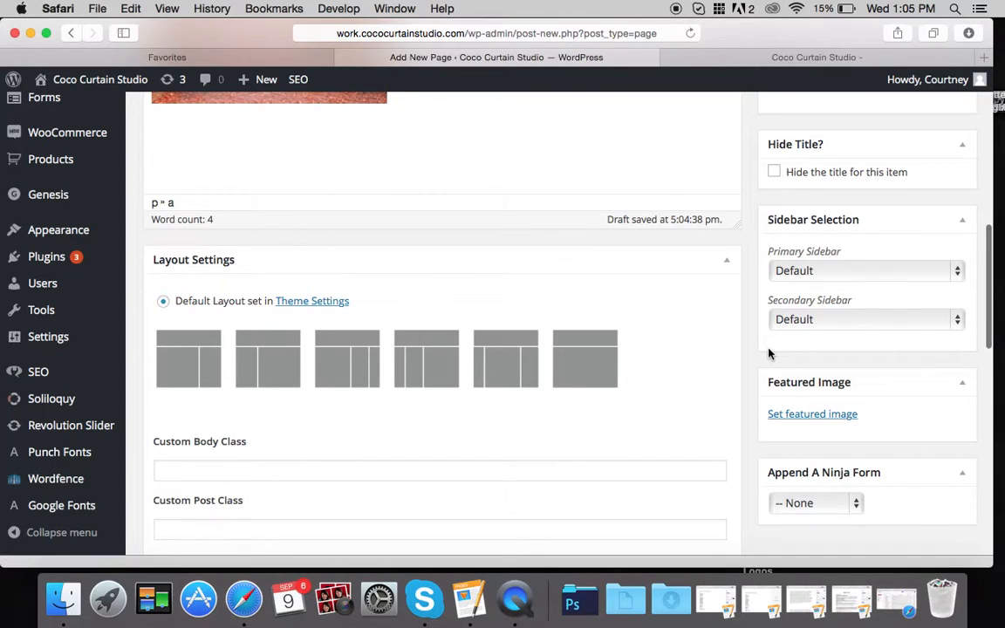
{"action": "left_click", "coordinate": [820, 417]}
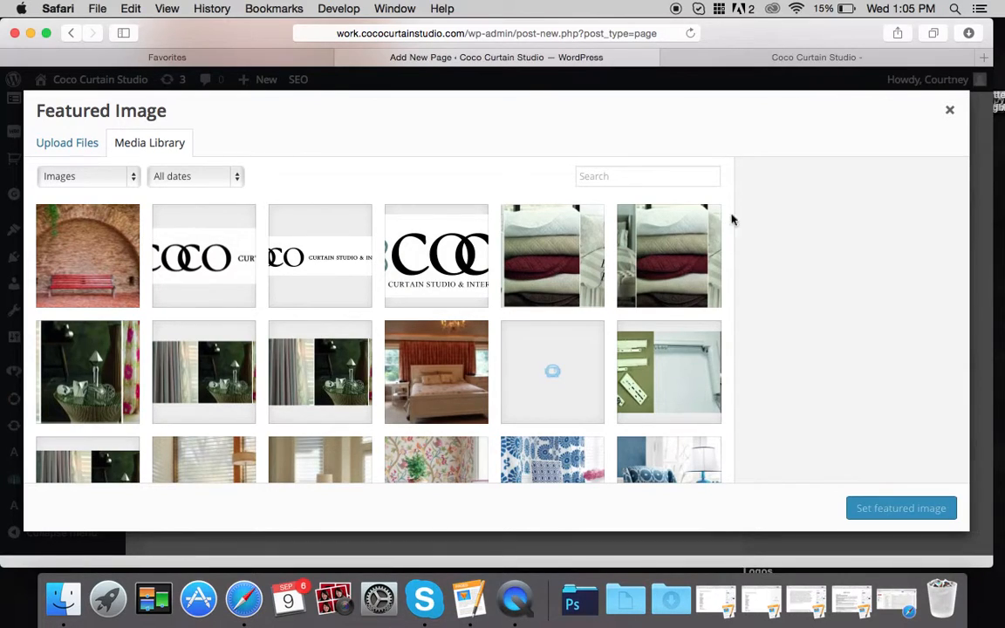
{"action": "left_click", "coordinate": [947, 110]}
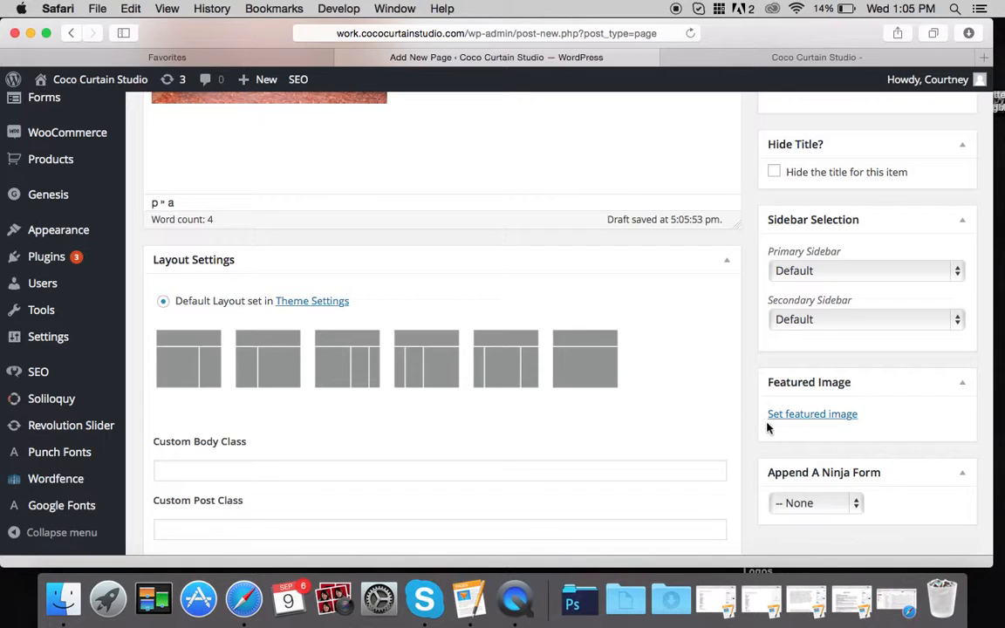
{"action": "scroll", "coordinate": [738, 417], "scroll_direction": "up", "scroll_amount": 10}
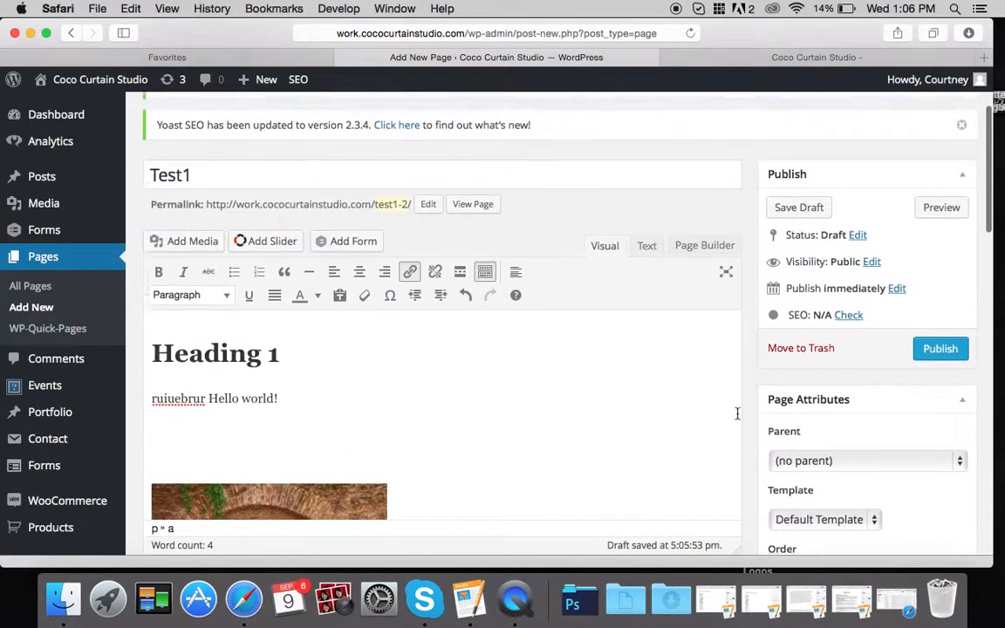
{"action": "scroll", "coordinate": [737, 414], "scroll_direction": "down", "scroll_amount": 2}
- Publish Test1, then view the live page and scroll through its heading, text and bench photo
{"action": "left_click", "coordinate": [940, 283]}
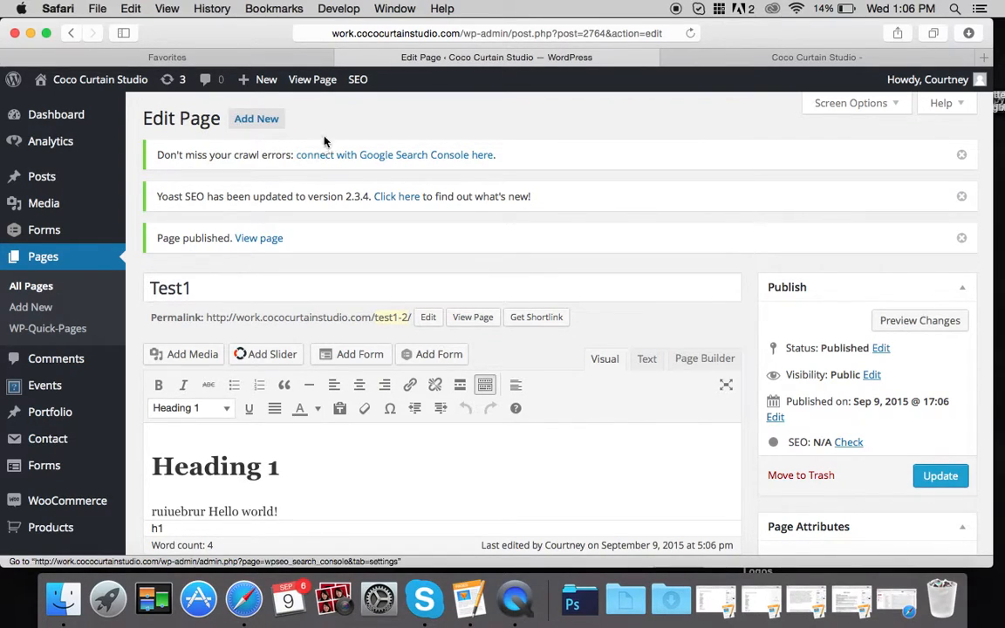
{"action": "left_click", "coordinate": [316, 81]}
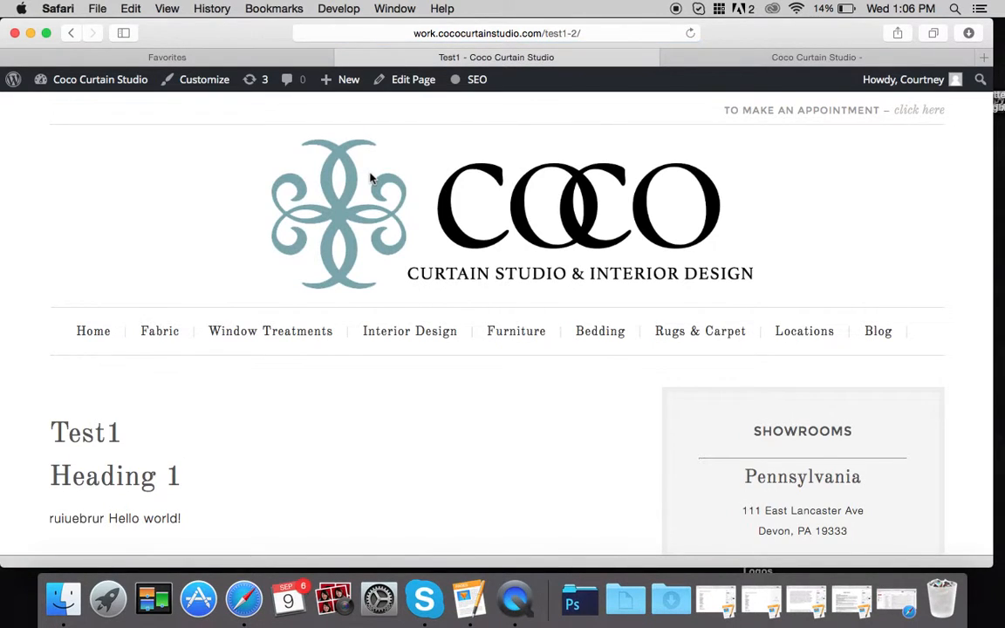
{"action": "scroll", "coordinate": [371, 180], "scroll_direction": "down", "scroll_amount": 2}
{"action": "scroll", "coordinate": [372, 179], "scroll_direction": "down", "scroll_amount": 2}
{"action": "left_click_drag", "start_coordinate": [121, 258], "coordinate": [52, 251]}
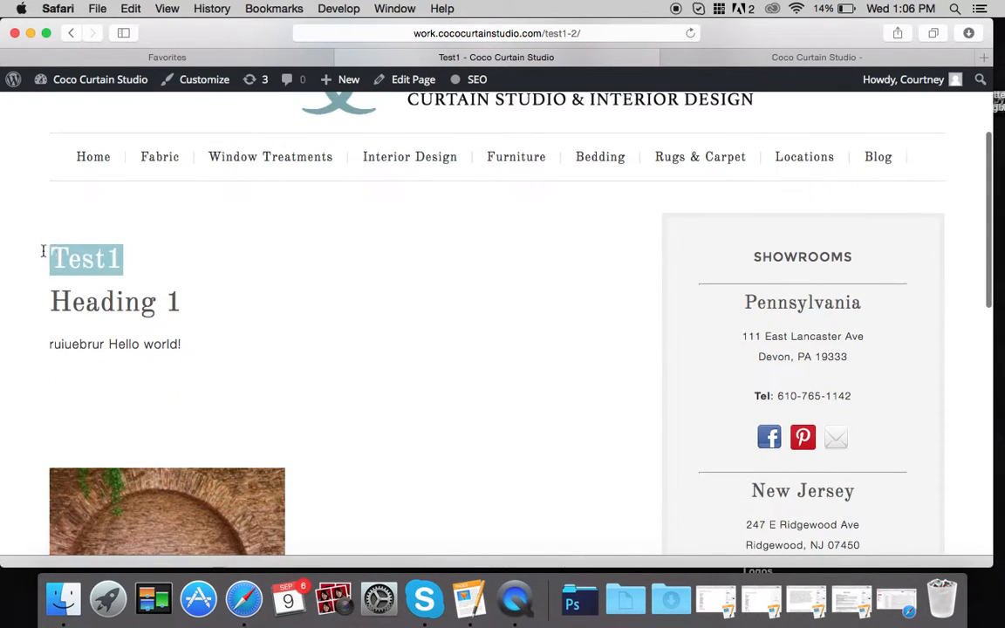
{"action": "left_click_drag", "start_coordinate": [184, 303], "coordinate": [27, 299]}
{"action": "left_click", "coordinate": [180, 345]}
{"action": "left_click_drag", "start_coordinate": [182, 348], "coordinate": [36, 345]}
{"action": "left_click", "coordinate": [179, 342]}
{"action": "scroll", "coordinate": [199, 384], "scroll_direction": "down", "scroll_amount": 5}
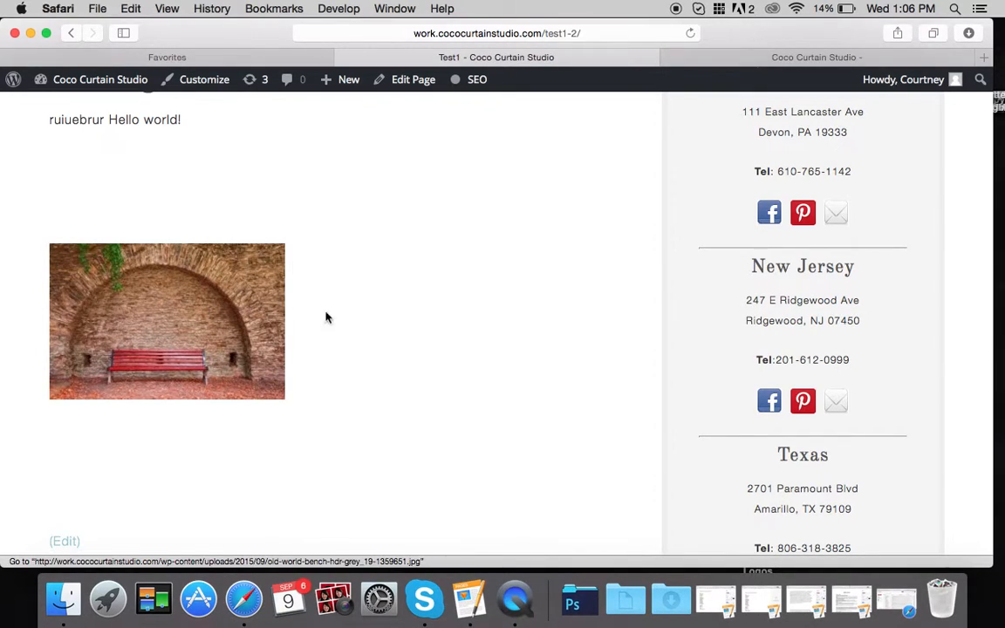
{"action": "left_click", "coordinate": [247, 309]}
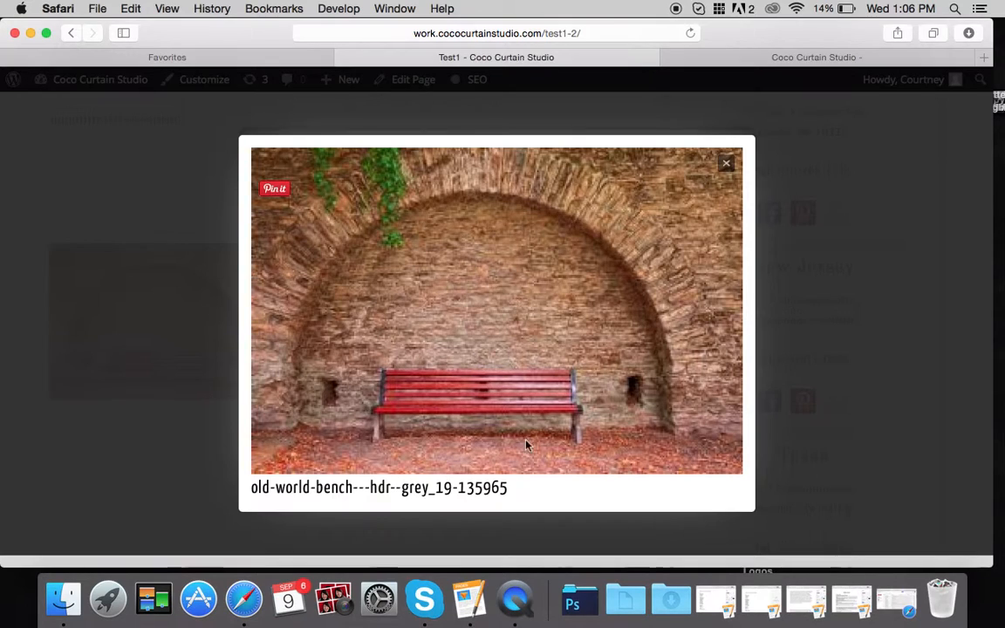
{"action": "left_click", "coordinate": [727, 166]}
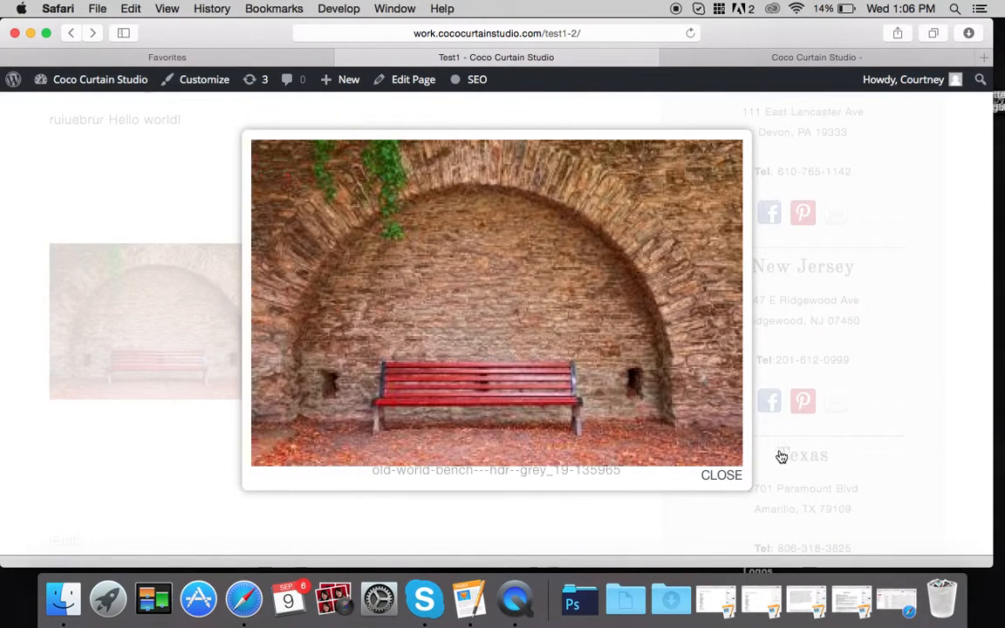
{"action": "left_click", "coordinate": [729, 477]}
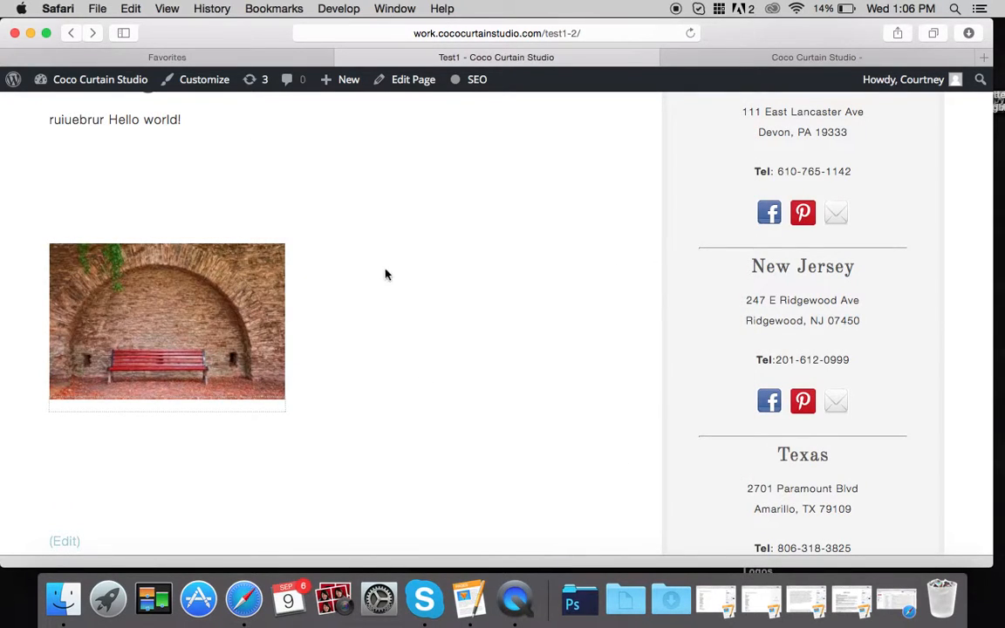
{"action": "scroll", "coordinate": [363, 285], "scroll_direction": "up", "scroll_amount": 2}
{"action": "scroll", "coordinate": [362, 285], "scroll_direction": "up", "scroll_amount": 6}
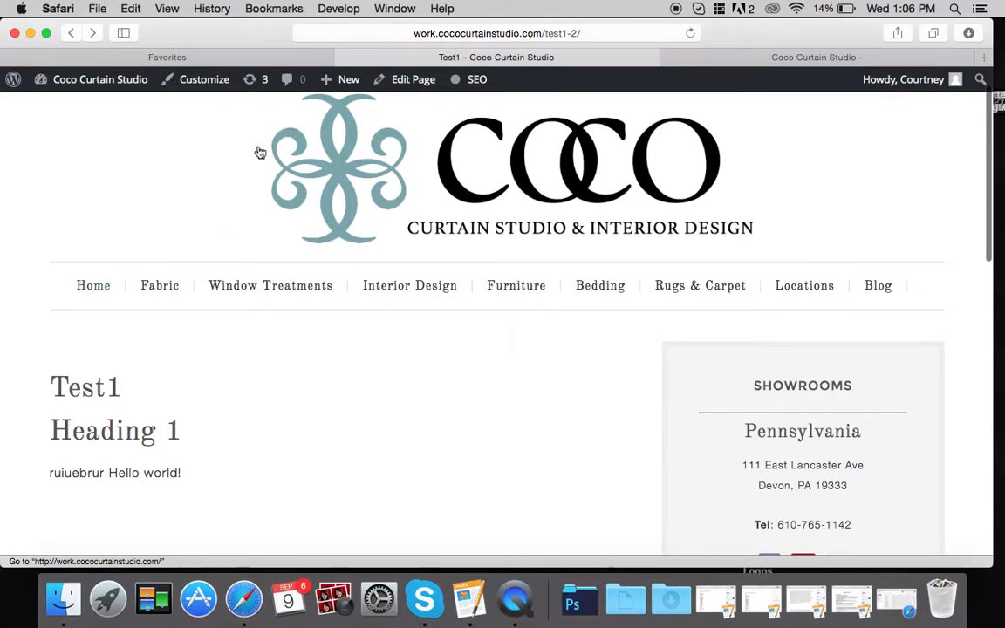
- Reopen the published Test1 page in the editor via Edit Page in the admin bar
{"action": "left_click", "coordinate": [409, 85]}
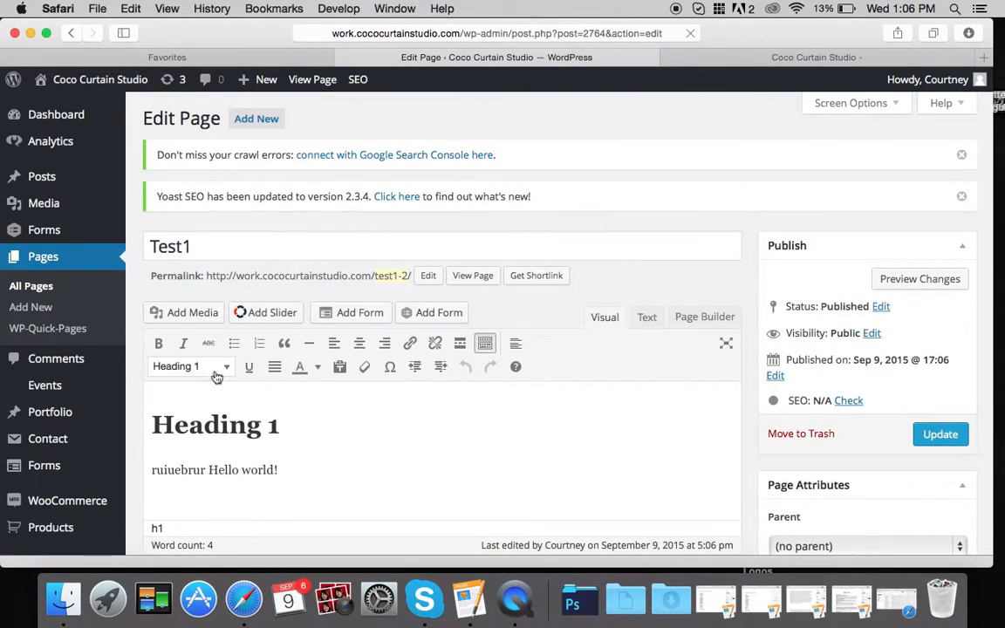
{"action": "mouse_move", "coordinate": [58, 186]}
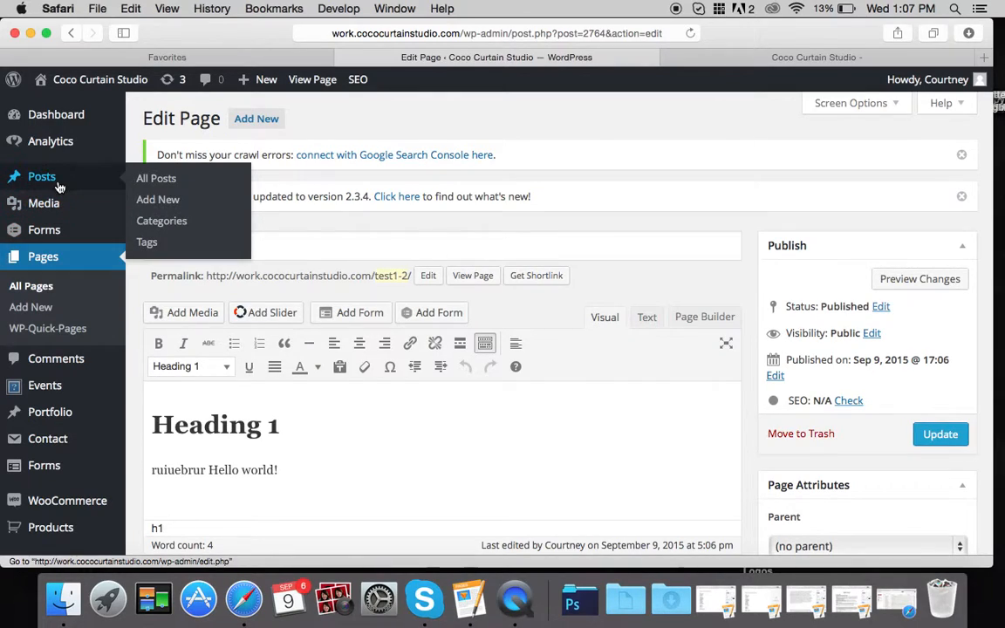
- Scroll through the All Posts list of 22 posts and open the test1 post
{"action": "left_click", "coordinate": [157, 180]}
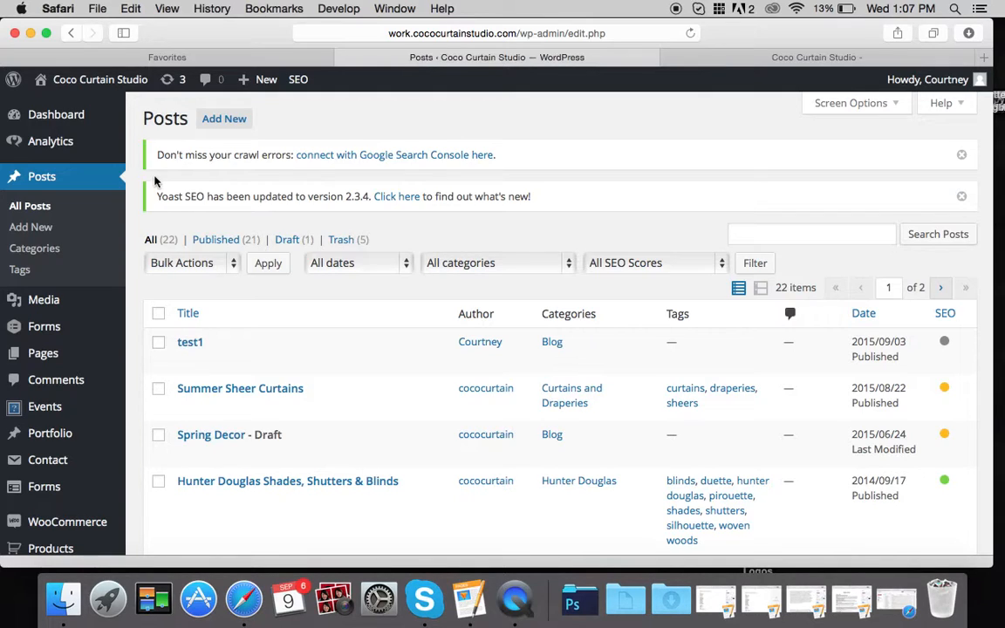
{"action": "scroll", "coordinate": [444, 332], "scroll_direction": "down", "scroll_amount": 15}
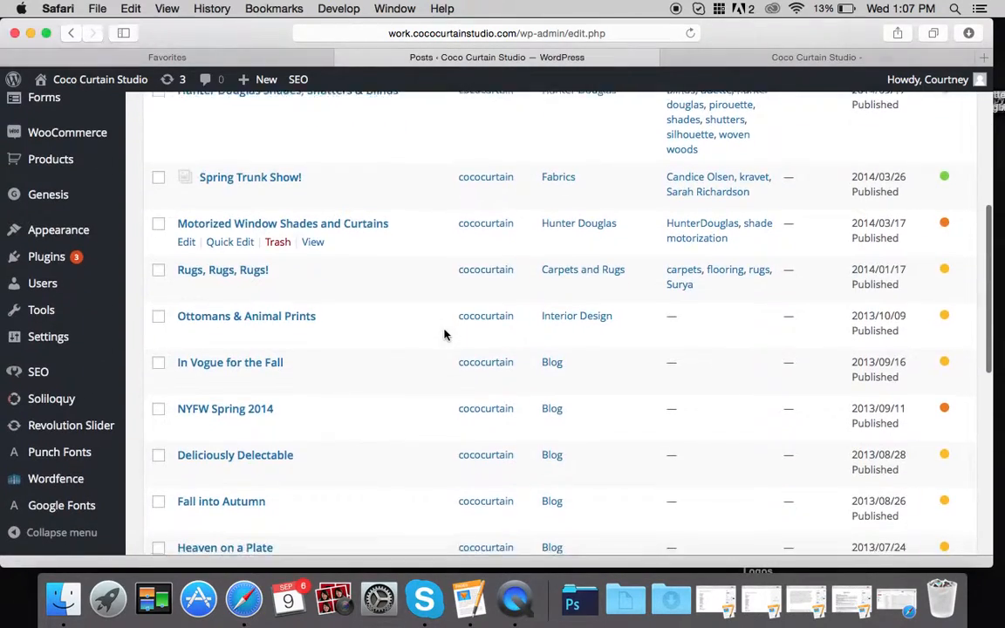
{"action": "scroll", "coordinate": [444, 333], "scroll_direction": "down", "scroll_amount": 7}
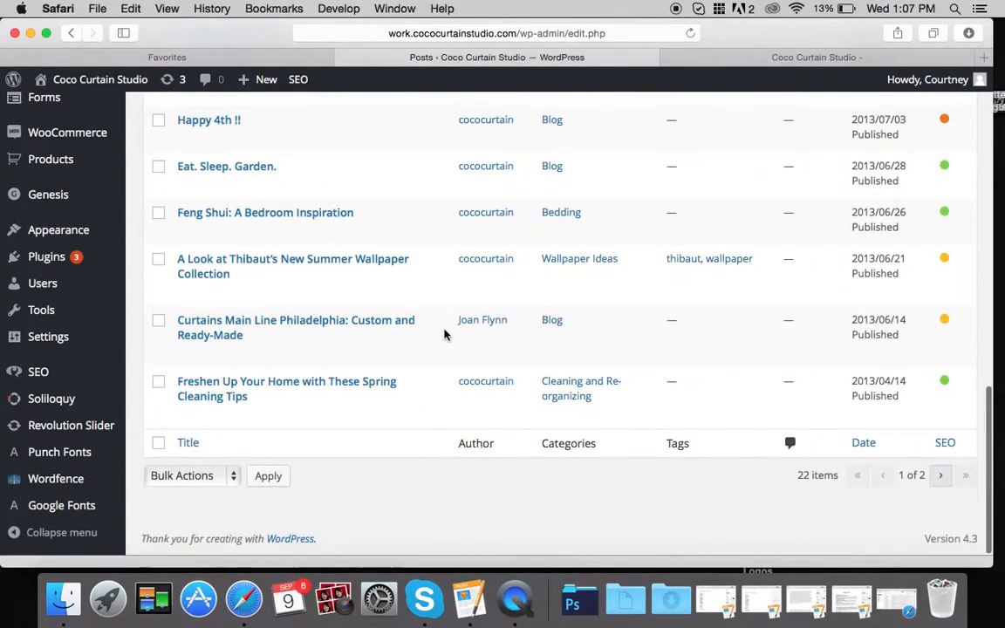
{"action": "scroll", "coordinate": [445, 333], "scroll_direction": "up", "scroll_amount": 5}
{"action": "scroll", "coordinate": [444, 333], "scroll_direction": "up", "scroll_amount": 10}
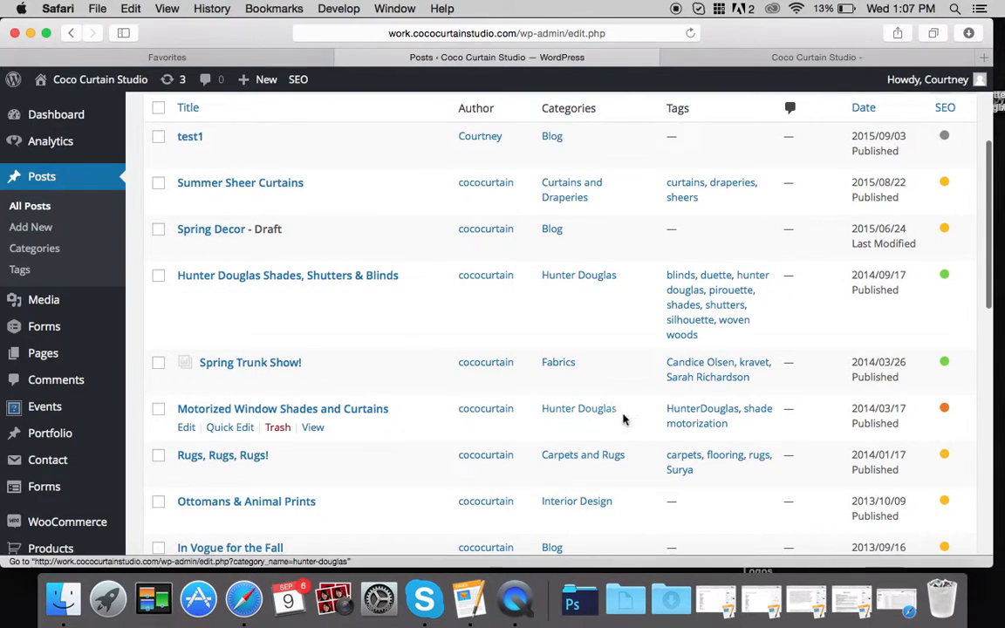
{"action": "scroll", "coordinate": [602, 516], "scroll_direction": "down", "scroll_amount": 3}
{"action": "scroll", "coordinate": [569, 449], "scroll_direction": "up", "scroll_amount": 6}
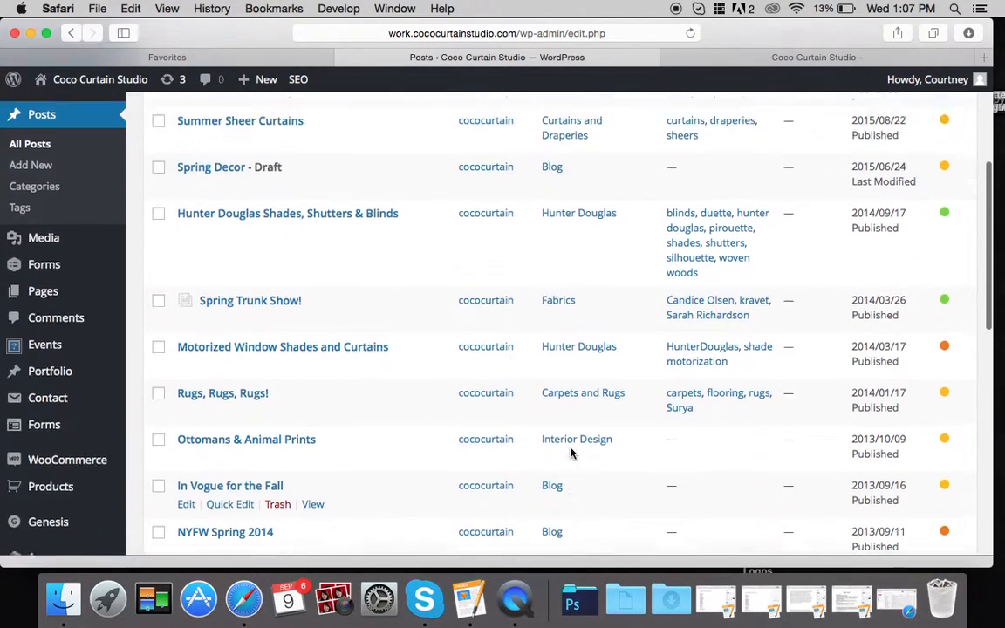
{"action": "scroll", "coordinate": [571, 453], "scroll_direction": "up", "scroll_amount": 1}
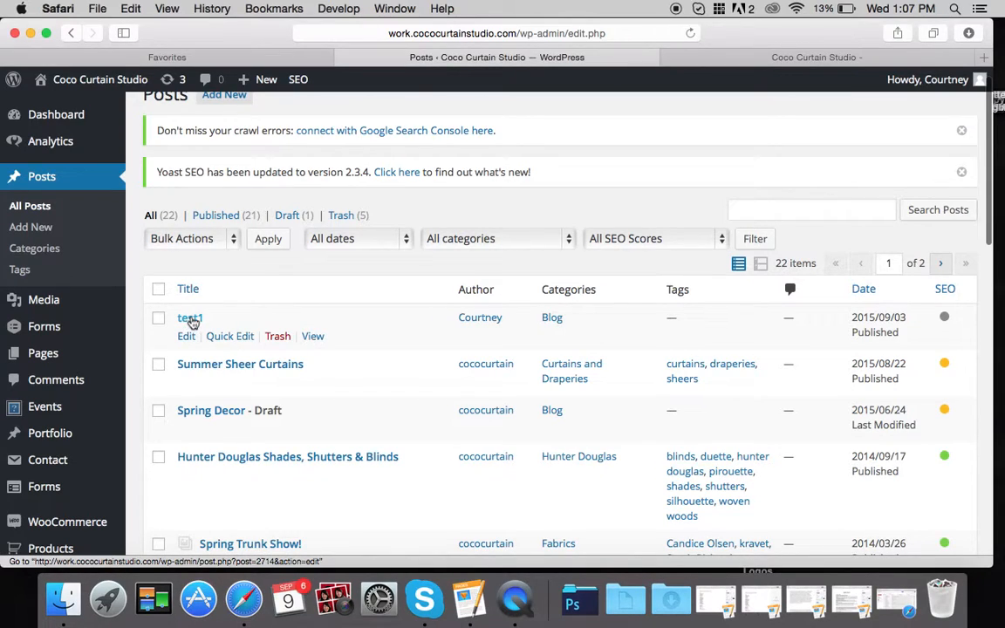
{"action": "left_click", "coordinate": [191, 319]}
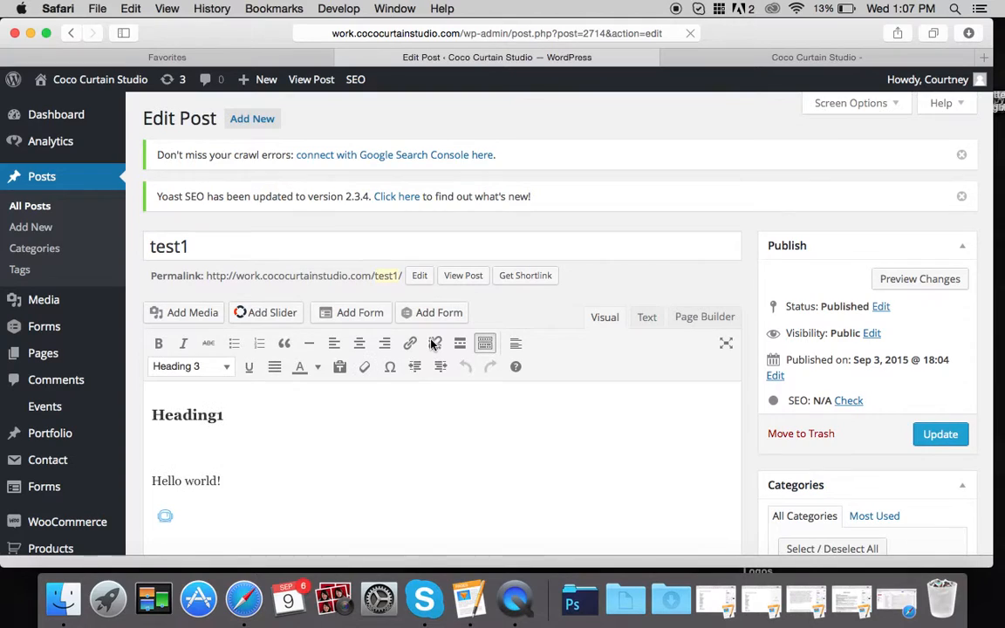
- Delete the empty line under Hello world! and insert the bench photo with Link To set to None
{"action": "scroll", "coordinate": [432, 345], "scroll_direction": "down", "scroll_amount": 3}
{"action": "key", "text": "BackSpace"}
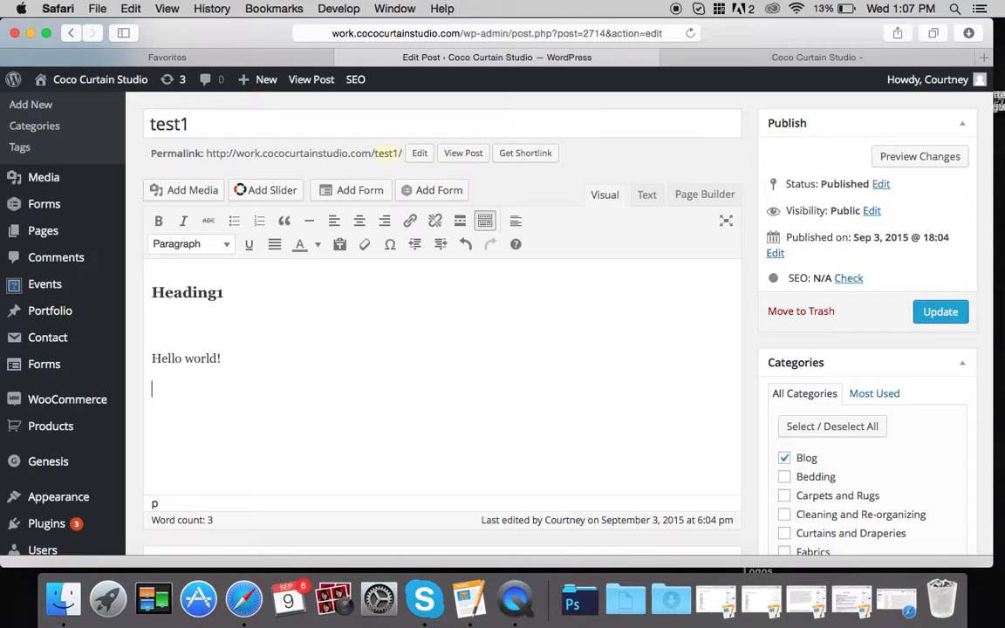
{"action": "left_click", "coordinate": [194, 190]}
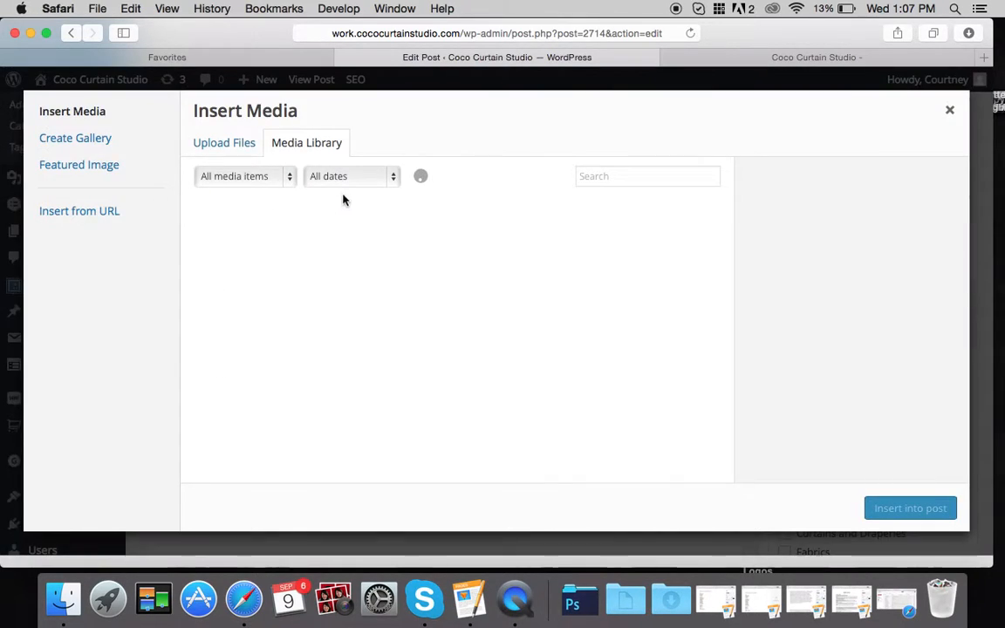
{"action": "left_click", "coordinate": [240, 253]}
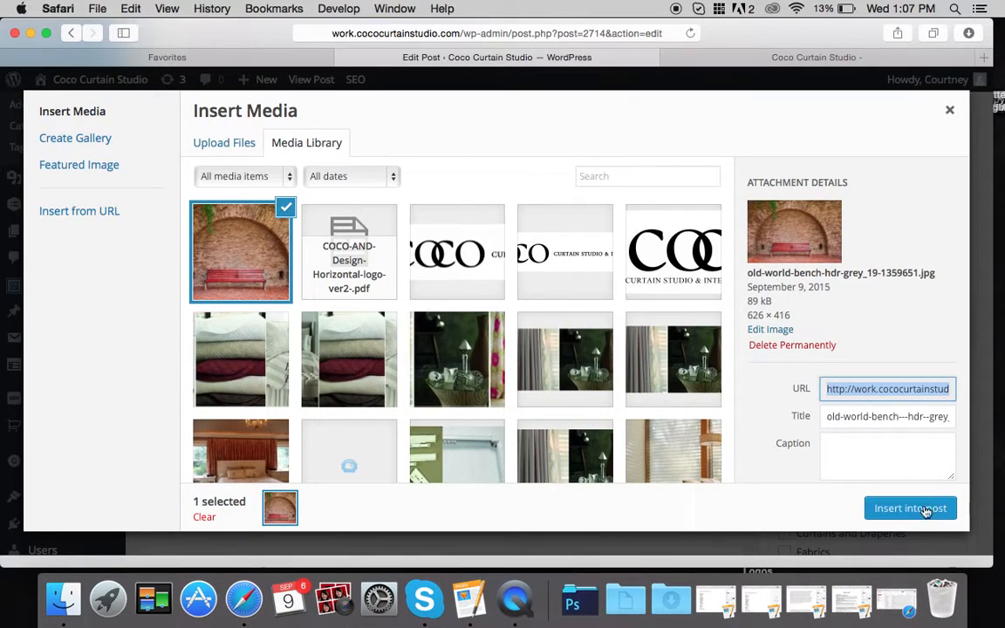
{"action": "scroll", "coordinate": [893, 440], "scroll_direction": "down", "scroll_amount": 5}
{"action": "left_click", "coordinate": [873, 398]}
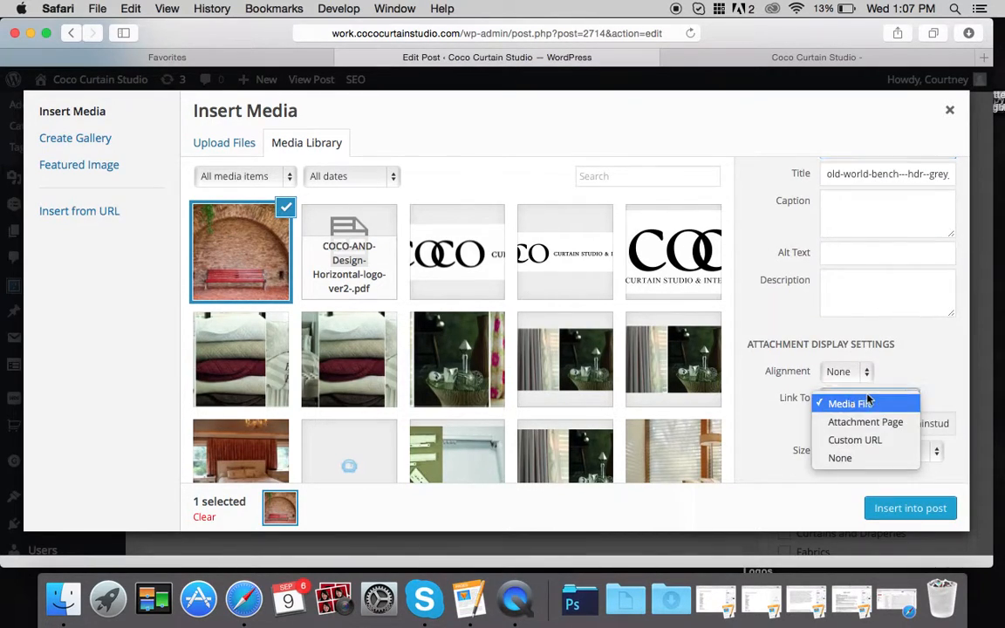
{"action": "left_click", "coordinate": [834, 453]}
{"action": "left_click", "coordinate": [888, 513]}
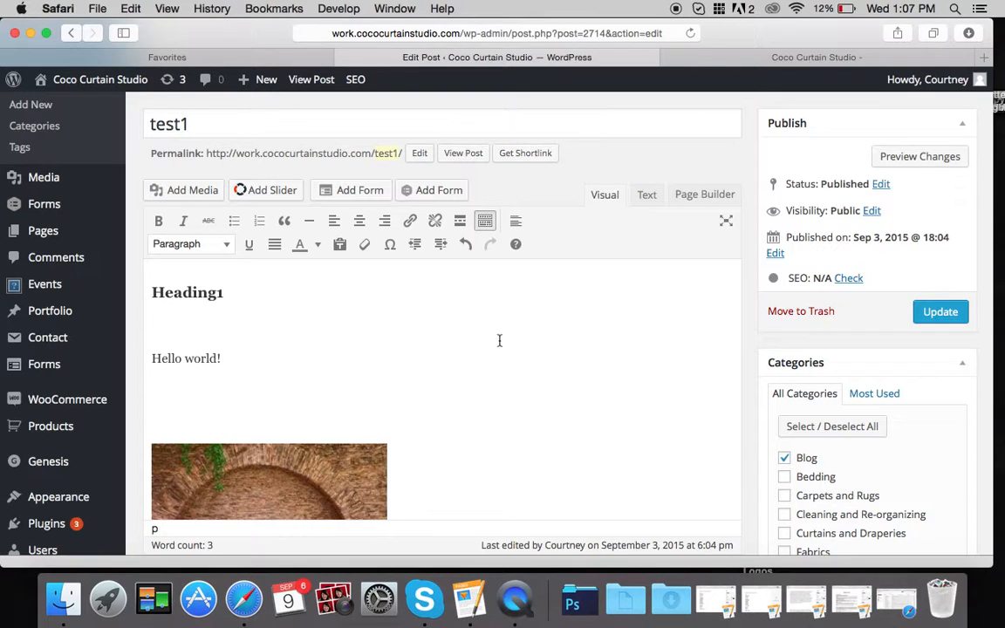
{"action": "scroll", "coordinate": [499, 340], "scroll_direction": "down", "scroll_amount": 4}
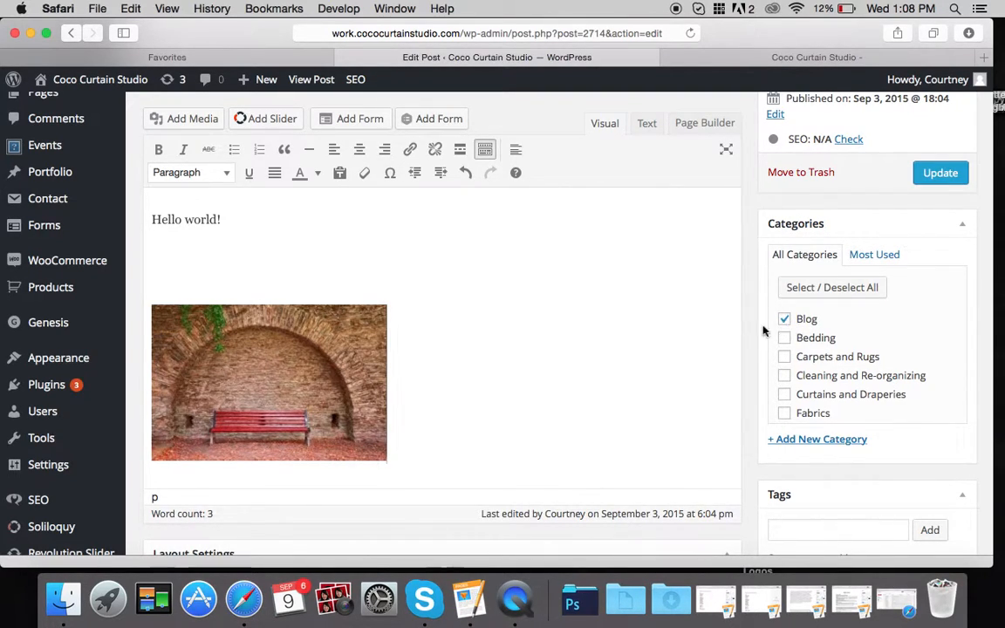
{"action": "scroll", "coordinate": [700, 338], "scroll_direction": "down", "scroll_amount": 5}
{"action": "scroll", "coordinate": [699, 339], "scroll_direction": "down", "scroll_amount": 6}
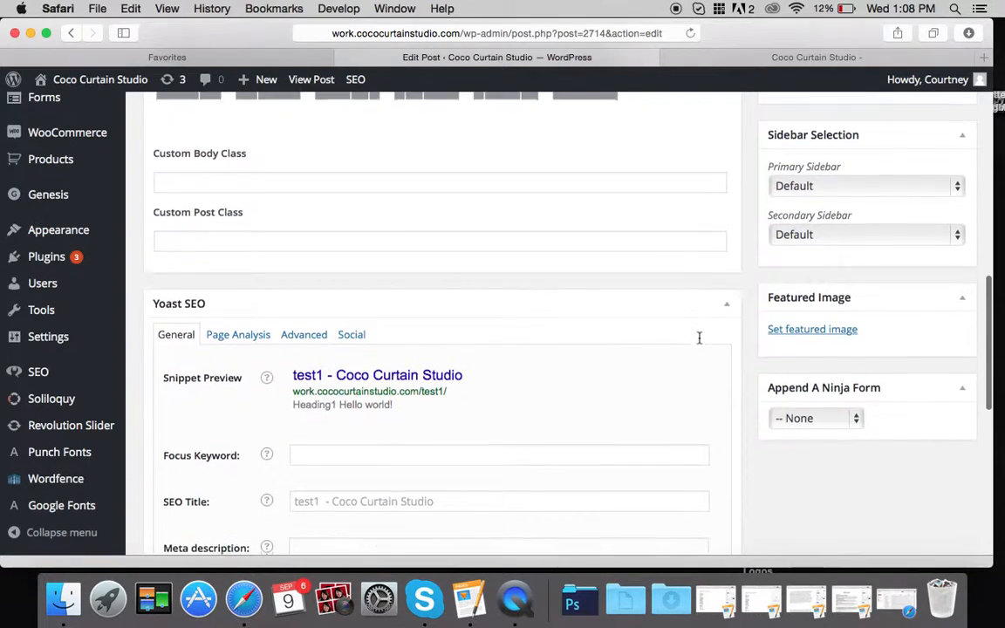
{"action": "scroll", "coordinate": [778, 330], "scroll_direction": "up", "scroll_amount": 6}
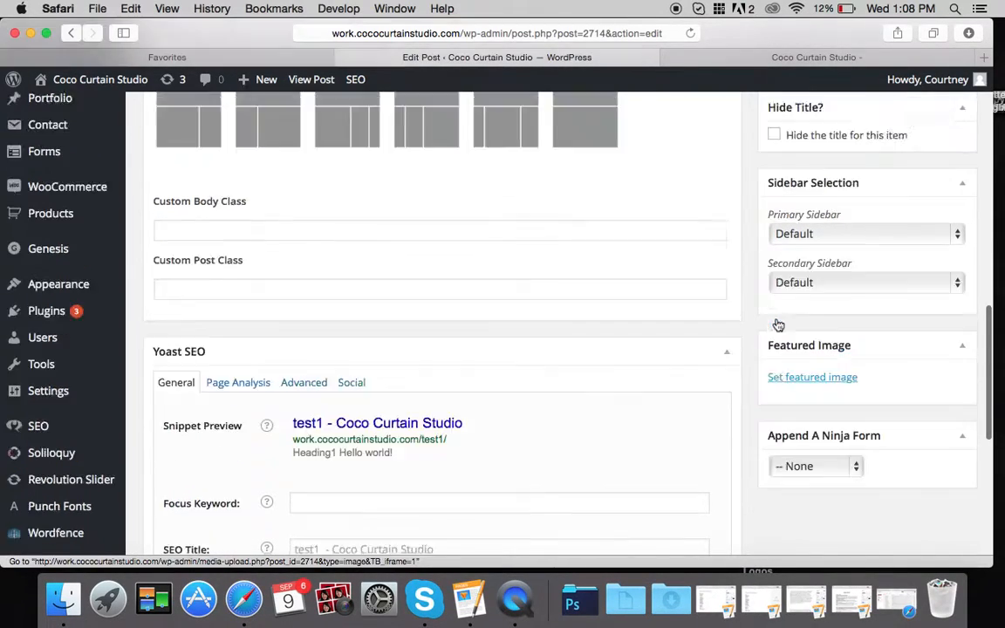
{"action": "scroll", "coordinate": [777, 324], "scroll_direction": "up", "scroll_amount": 2}
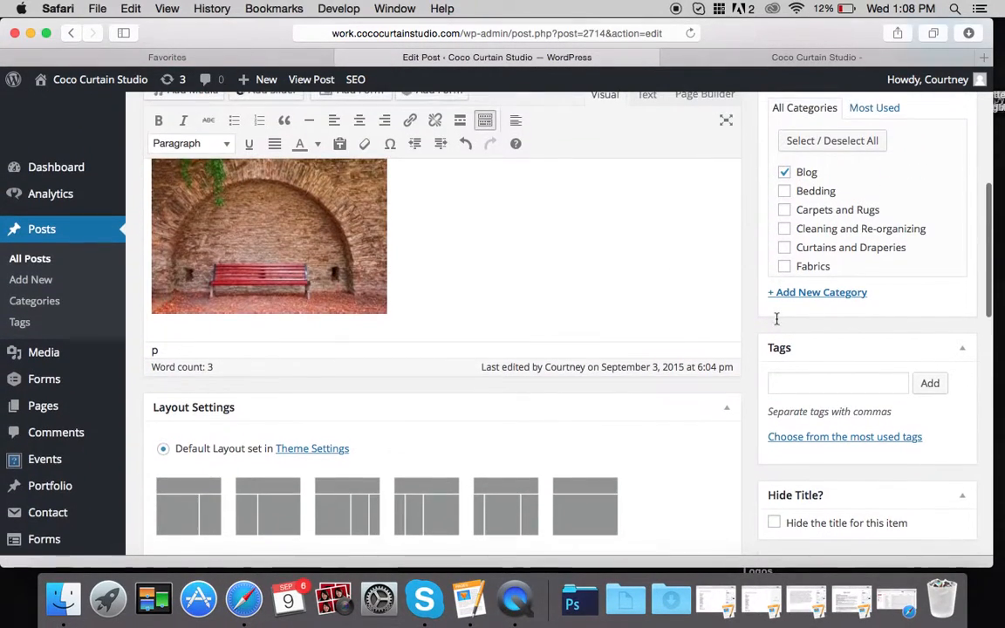
{"action": "left_click", "coordinate": [792, 390]}
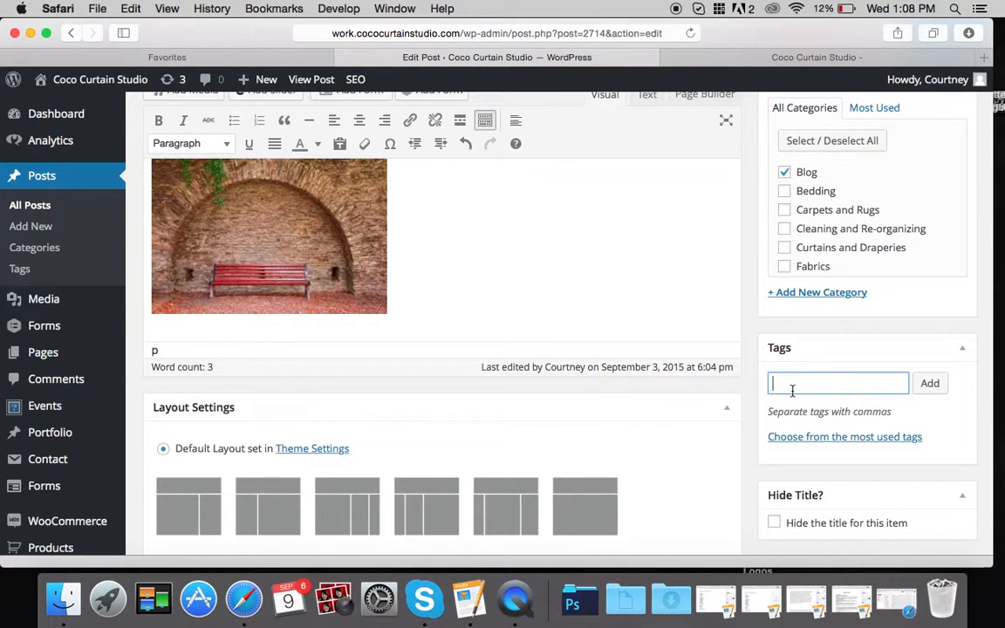
{"action": "scroll", "coordinate": [597, 237], "scroll_direction": "up", "scroll_amount": 2}
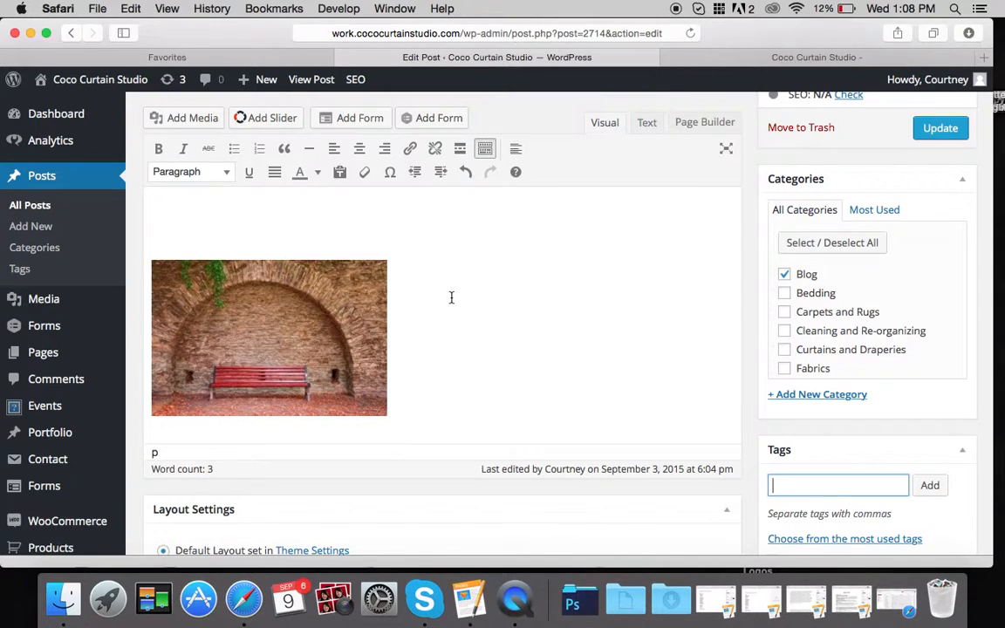
{"action": "scroll", "coordinate": [451, 297], "scroll_direction": "up", "scroll_amount": 6}
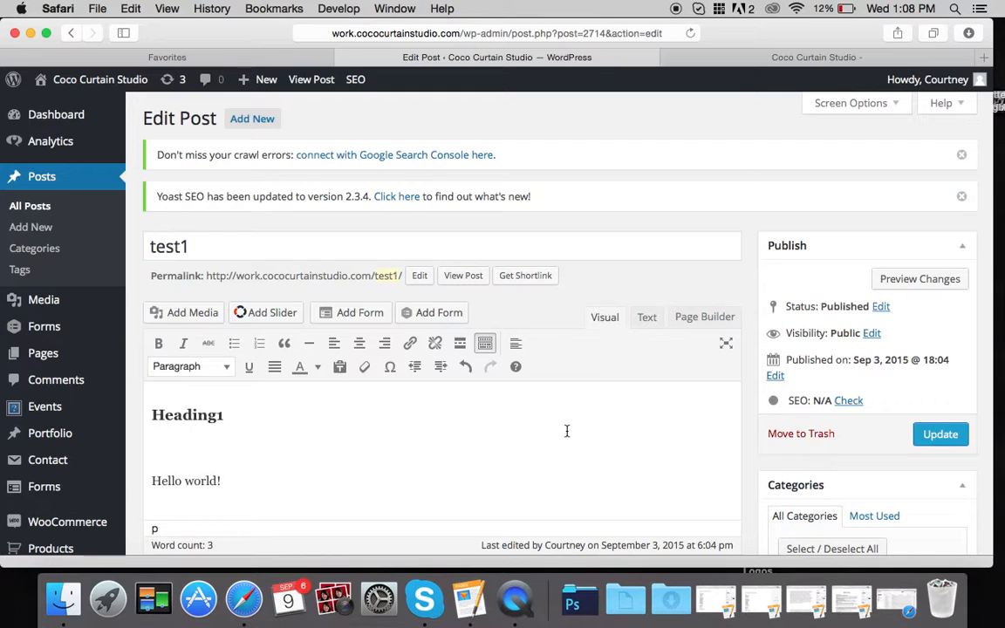
- Go to Posts > Categories, confirm leaving the editor, and look over the category form
{"action": "left_click", "coordinate": [53, 250]}
{"action": "left_click", "coordinate": [583, 233]}
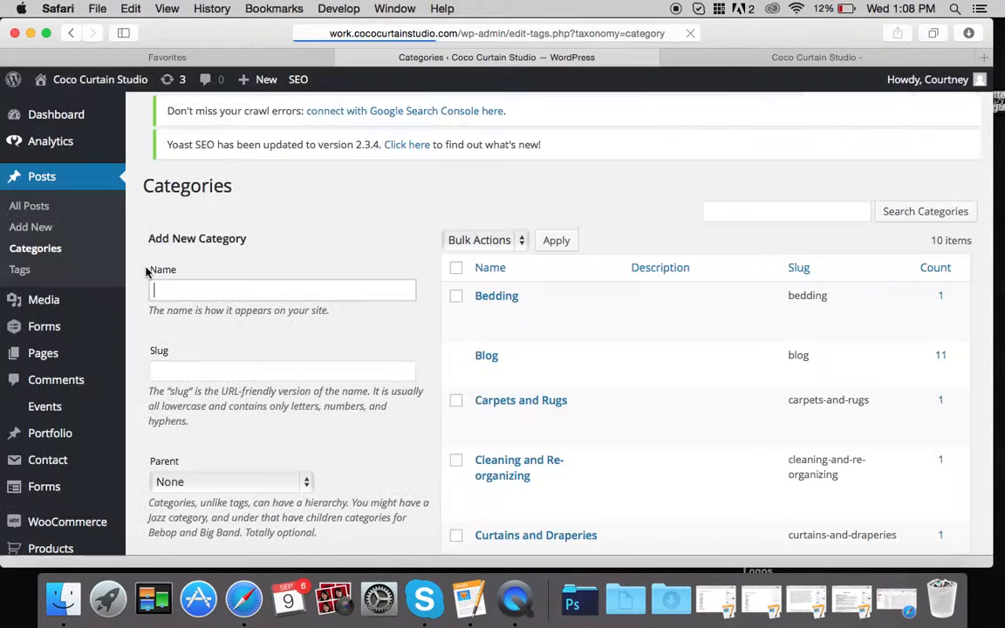
{"action": "scroll", "coordinate": [422, 296], "scroll_direction": "down", "scroll_amount": 2}
{"action": "mouse_move", "coordinate": [507, 287]}
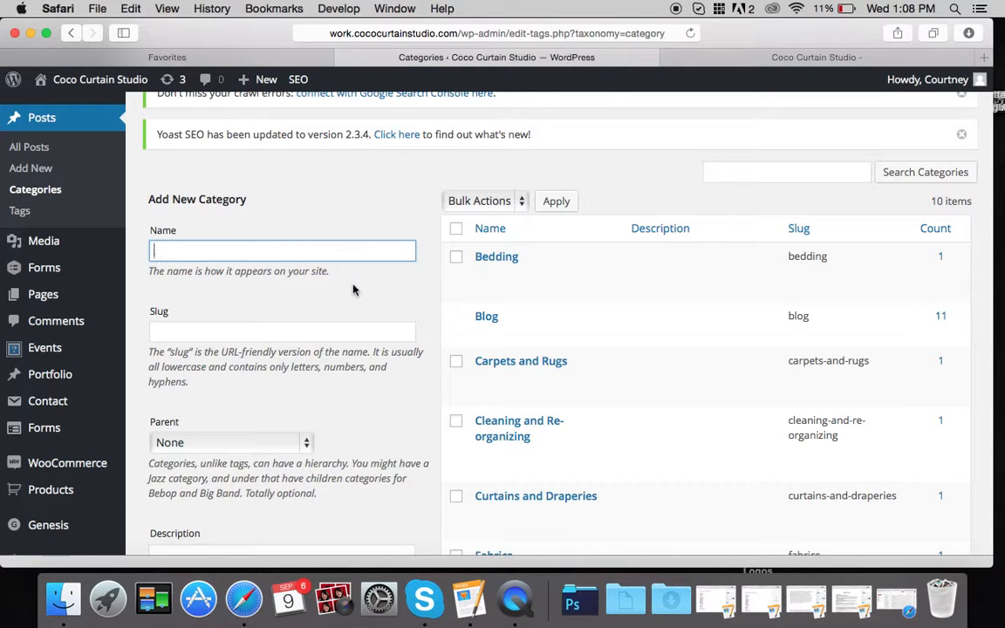
{"action": "scroll", "coordinate": [292, 283], "scroll_direction": "down", "scroll_amount": 5}
{"action": "scroll", "coordinate": [292, 283], "scroll_direction": "up", "scroll_amount": 3}
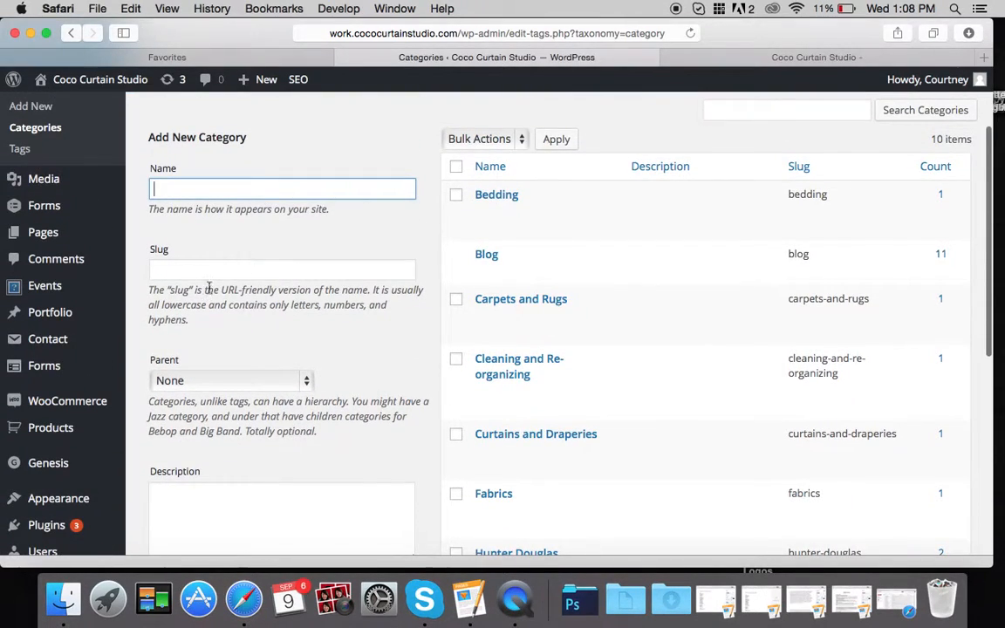
{"action": "left_click", "coordinate": [209, 275]}
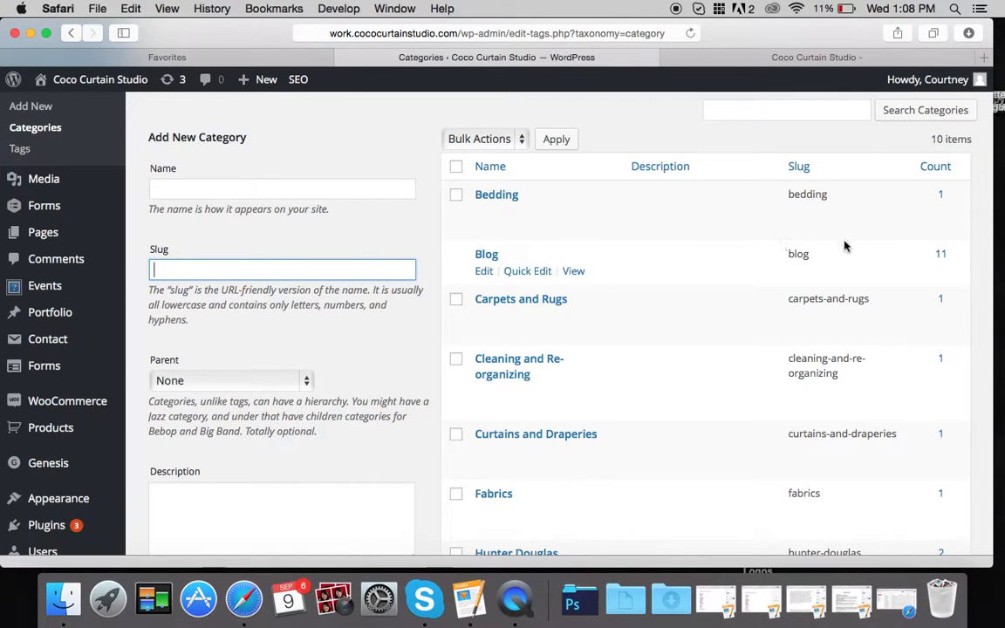
- Load the live site's /blog/ page in the site tab and scroll through it
{"action": "left_click", "coordinate": [822, 56]}
{"action": "left_click", "coordinate": [557, 33]}
{"action": "left_click", "coordinate": [557, 35]}
{"action": "type", "text": "/bl"}
{"action": "key", "text": "Return"}
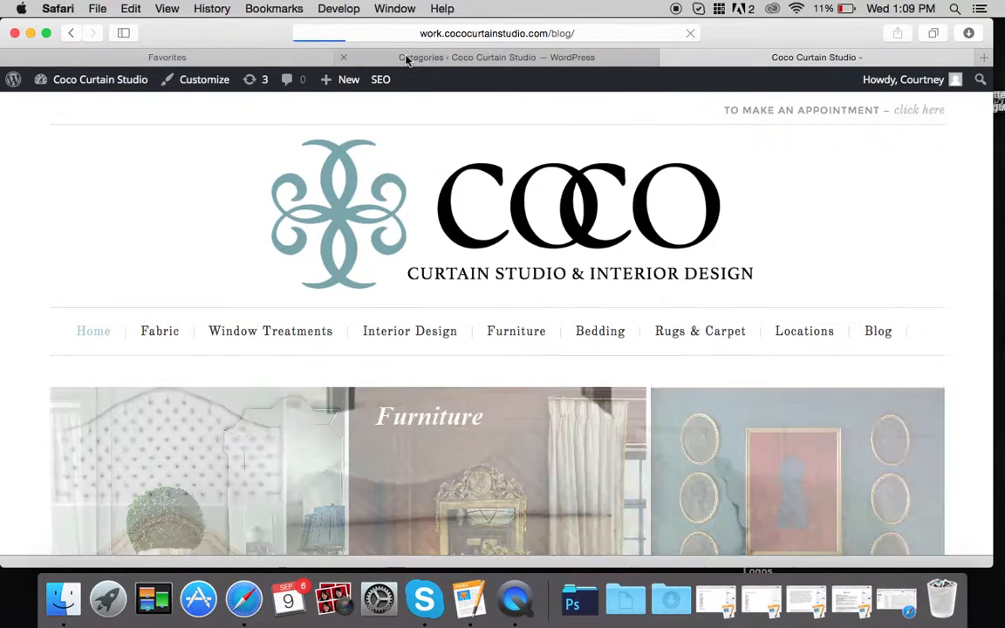
{"action": "scroll", "coordinate": [412, 227], "scroll_direction": "down", "scroll_amount": 5}
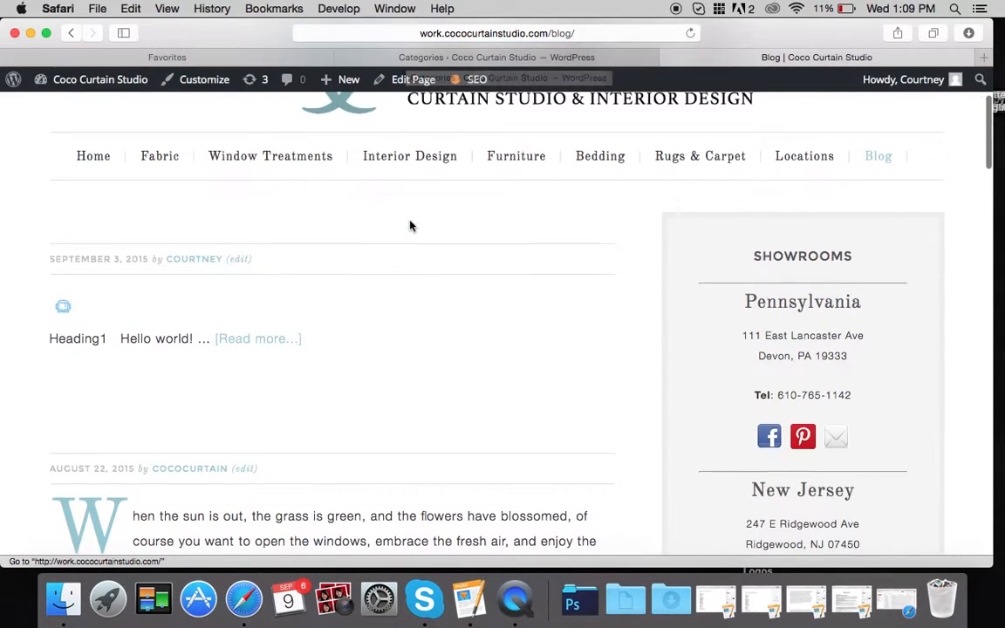
- Return to the Categories page, then move on to Posts > Tags
{"action": "left_click", "coordinate": [449, 58]}
{"action": "scroll", "coordinate": [503, 264], "scroll_direction": "down", "scroll_amount": 5}
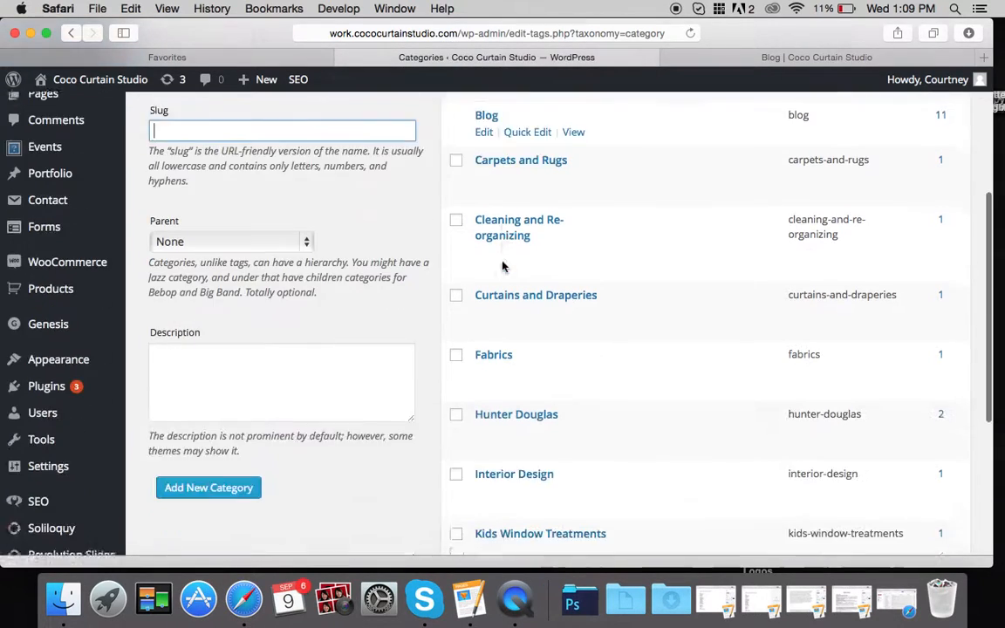
{"action": "scroll", "coordinate": [503, 264], "scroll_direction": "up", "scroll_amount": 4}
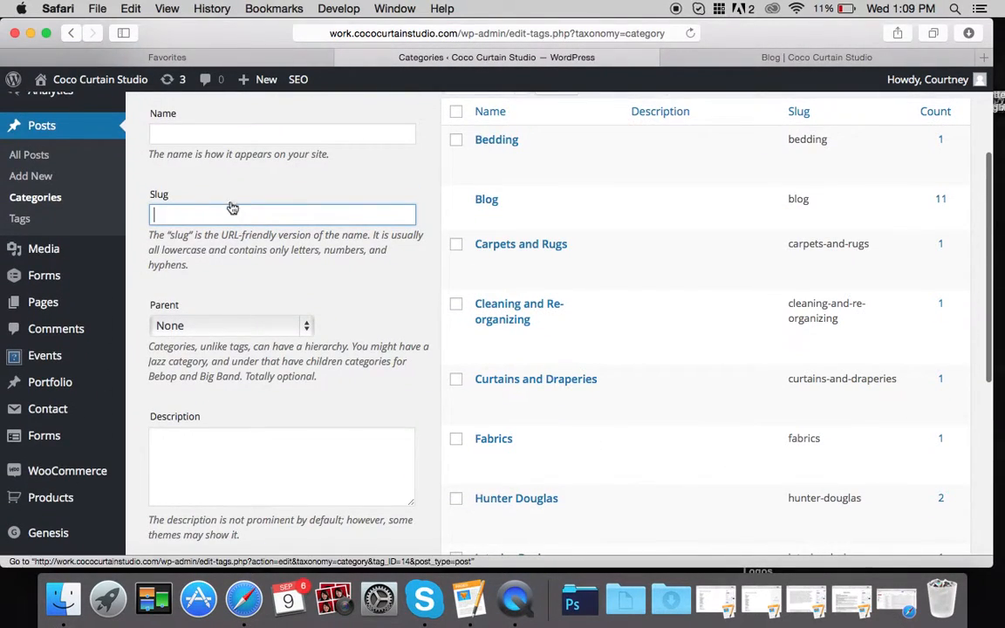
{"action": "left_click", "coordinate": [33, 219]}
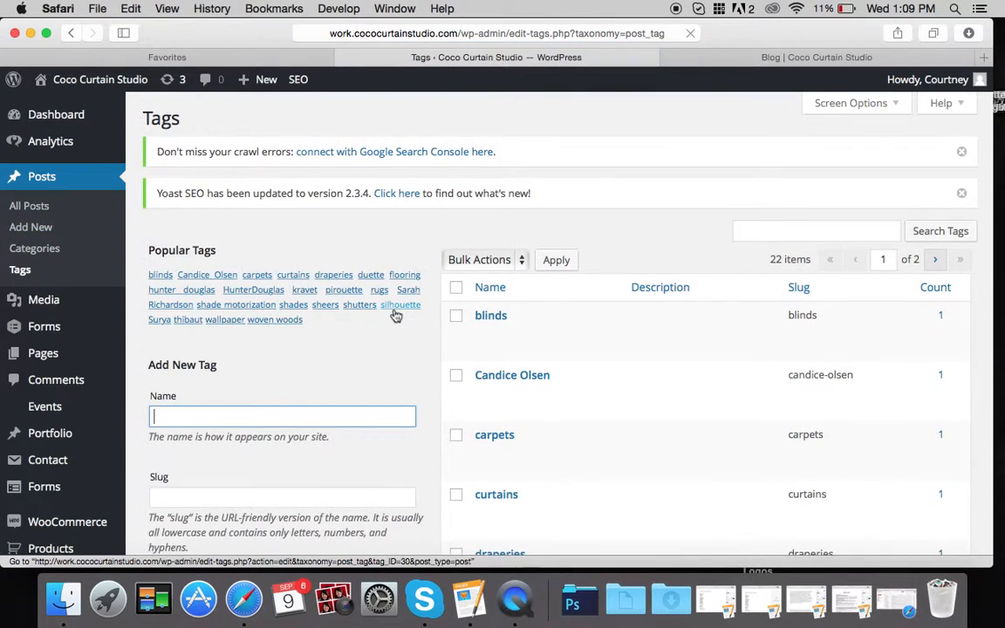
{"action": "scroll", "coordinate": [395, 314], "scroll_direction": "down", "scroll_amount": 2}
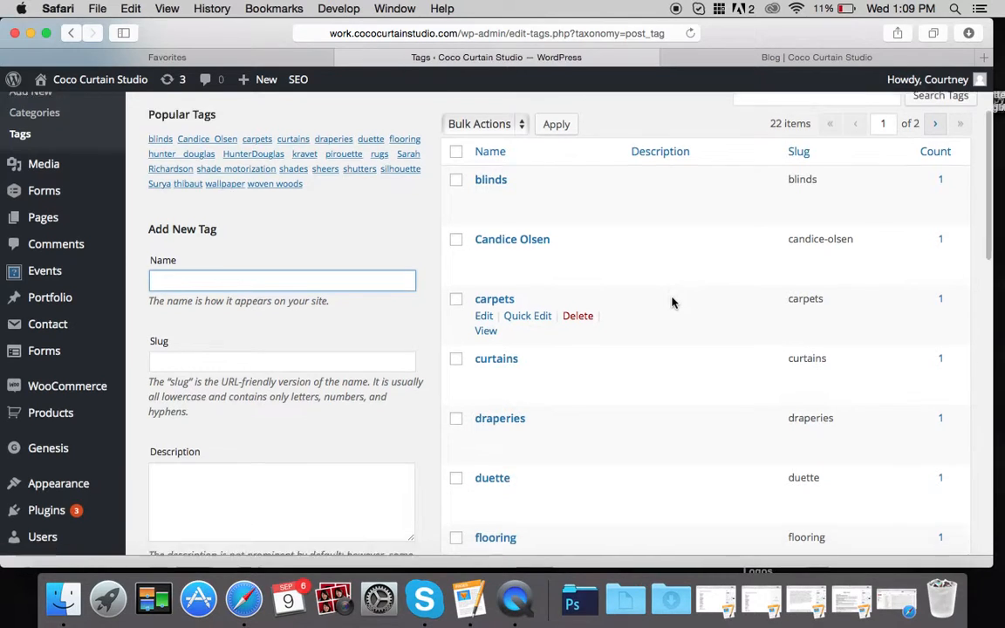
{"action": "scroll", "coordinate": [672, 303], "scroll_direction": "down", "scroll_amount": 5}
{"action": "scroll", "coordinate": [672, 303], "scroll_direction": "down", "scroll_amount": 4}
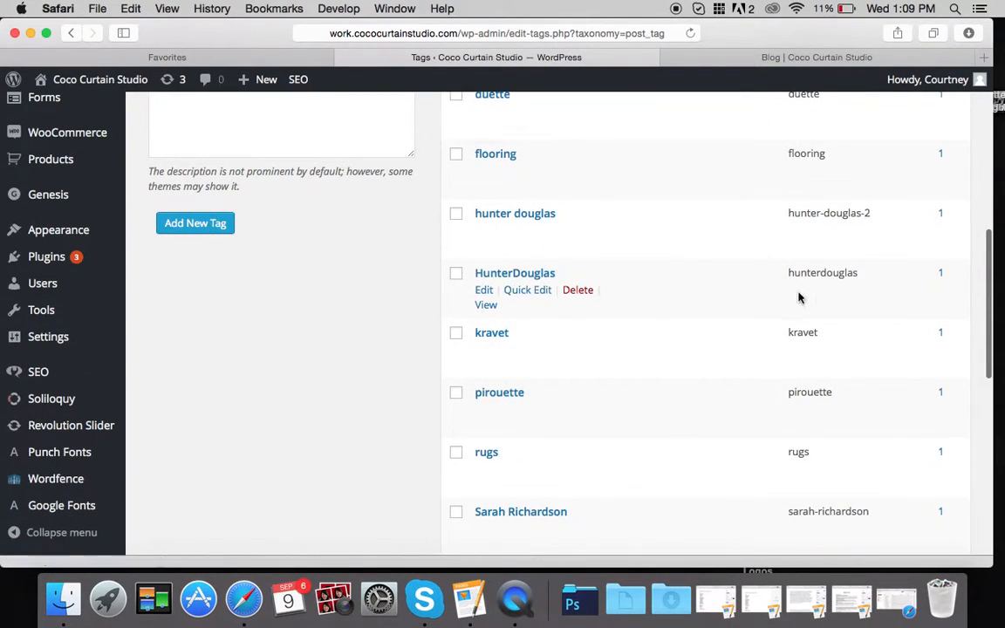
{"action": "scroll", "coordinate": [587, 301], "scroll_direction": "up", "scroll_amount": 9}
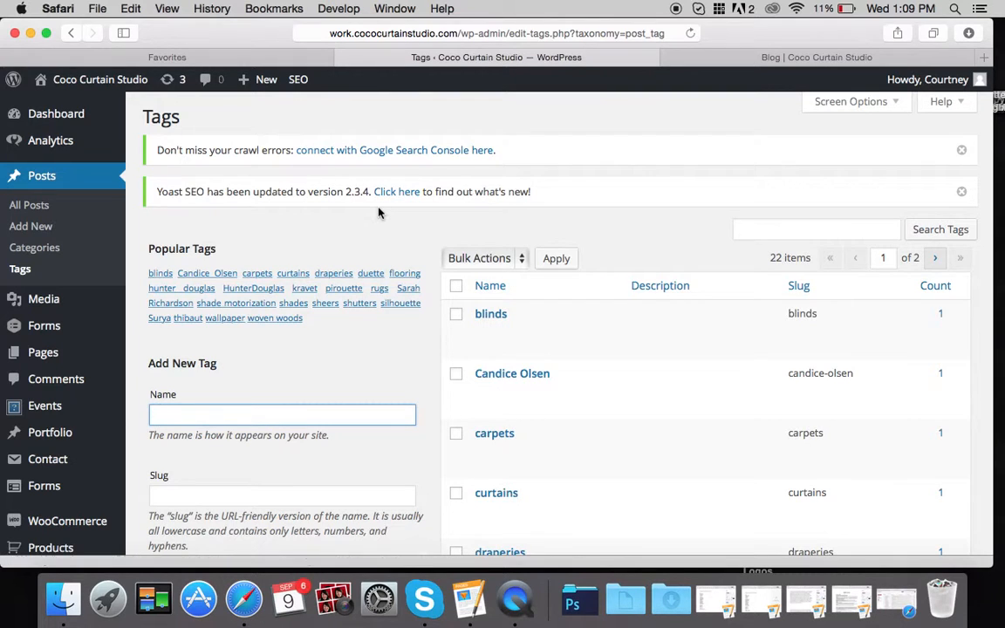
{"action": "scroll", "coordinate": [103, 229], "scroll_direction": "down", "scroll_amount": 10}
{"action": "scroll", "coordinate": [103, 230], "scroll_direction": "up", "scroll_amount": 10}
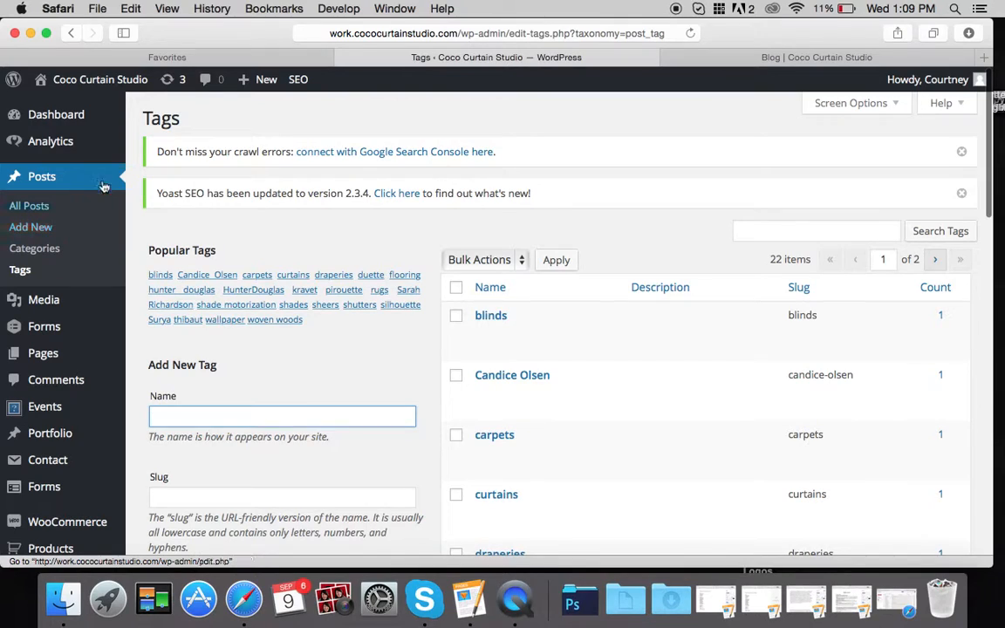
{"action": "mouse_move", "coordinate": [50, 147]}
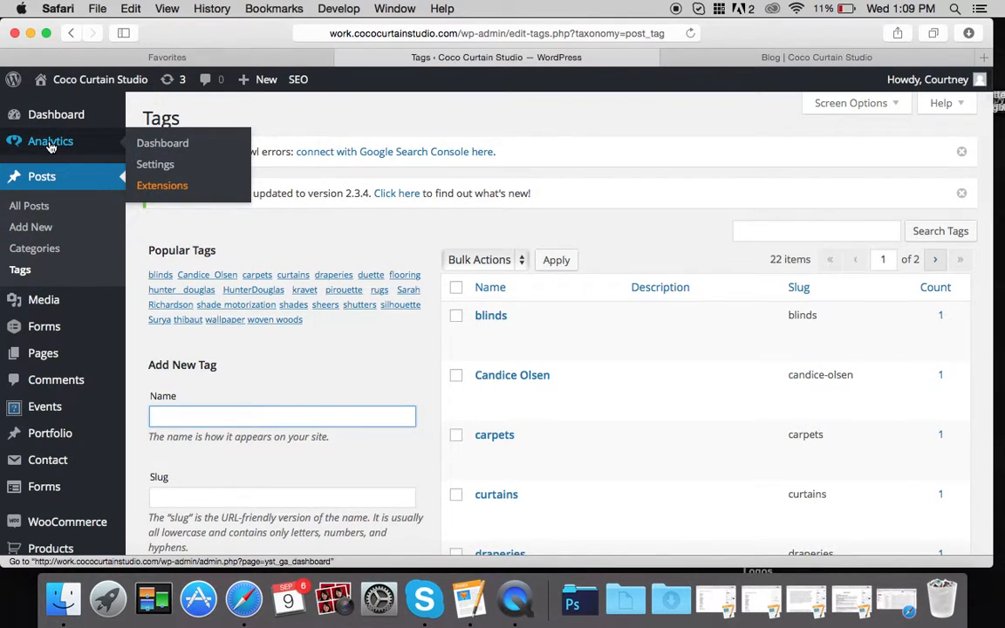